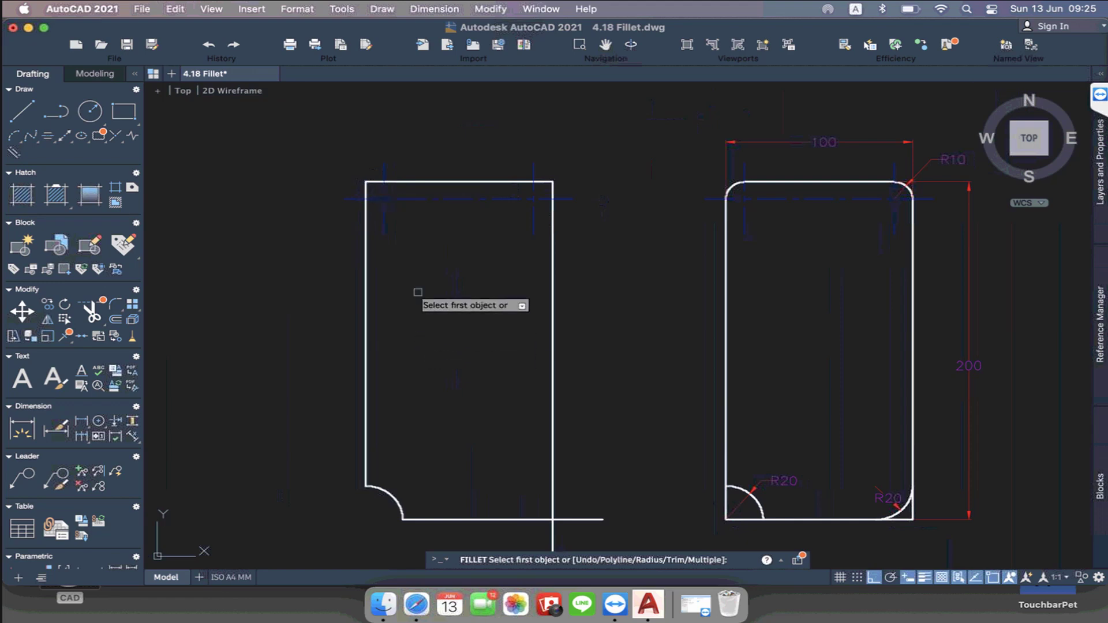
Fillet the left rectangle's top-left and top-right corners
scroll(347, 180, "up", 3)
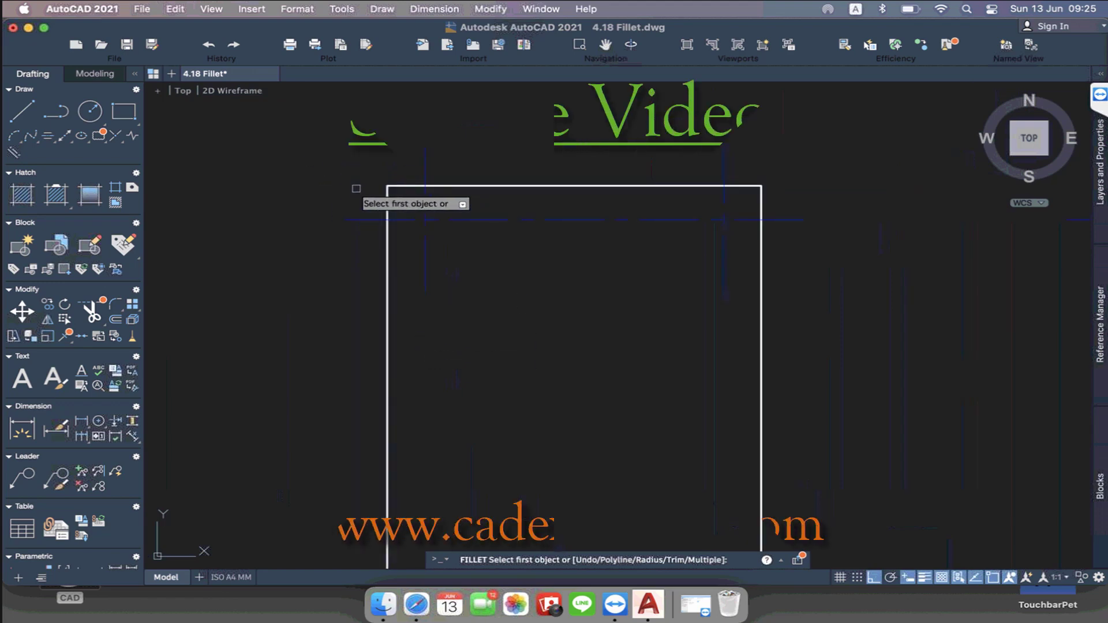
left_click(450, 186)
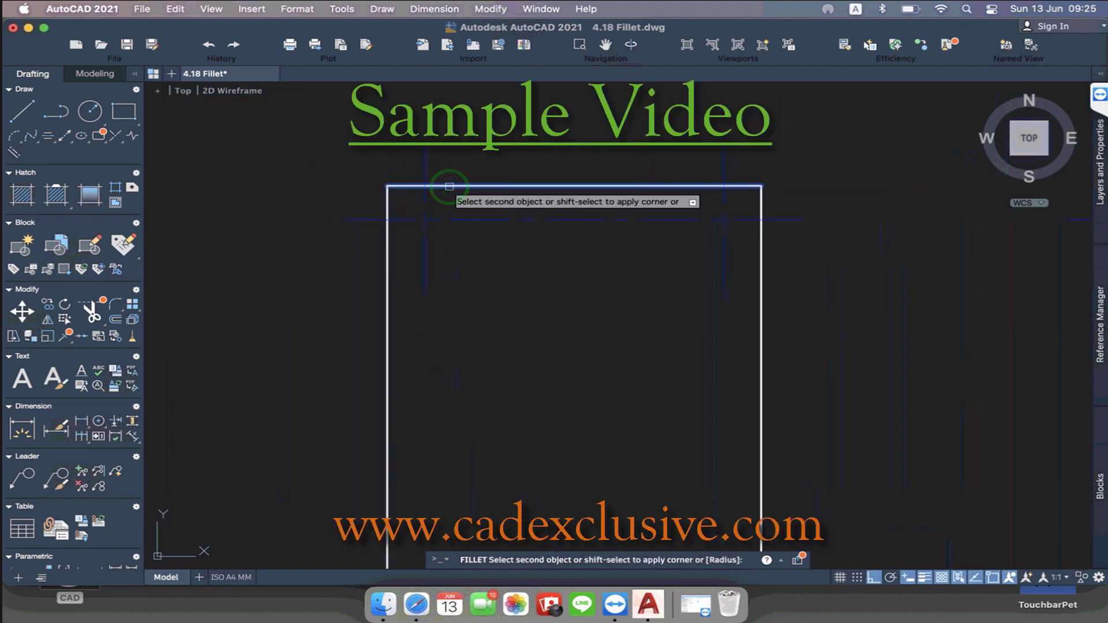
left_click(386, 245)
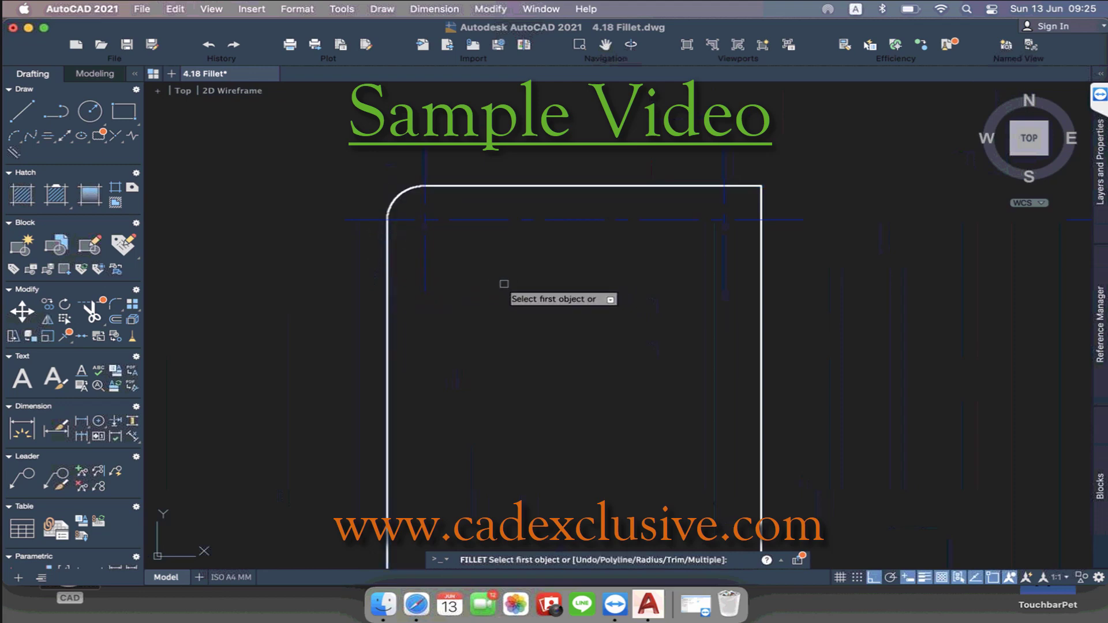
scroll(511, 287, "up", 1)
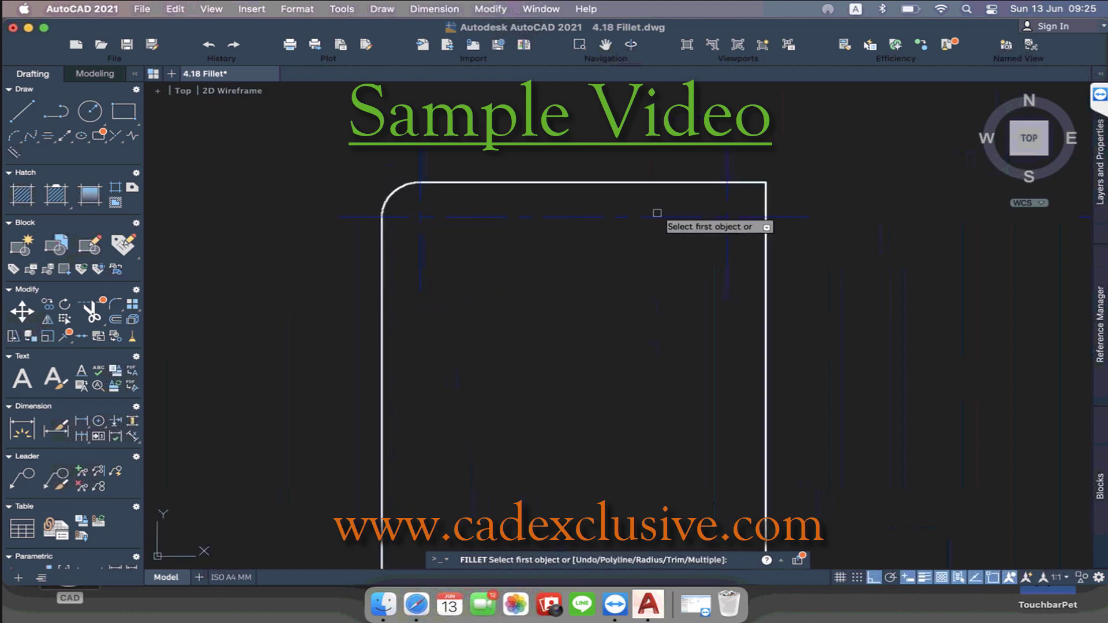
left_click(714, 185)
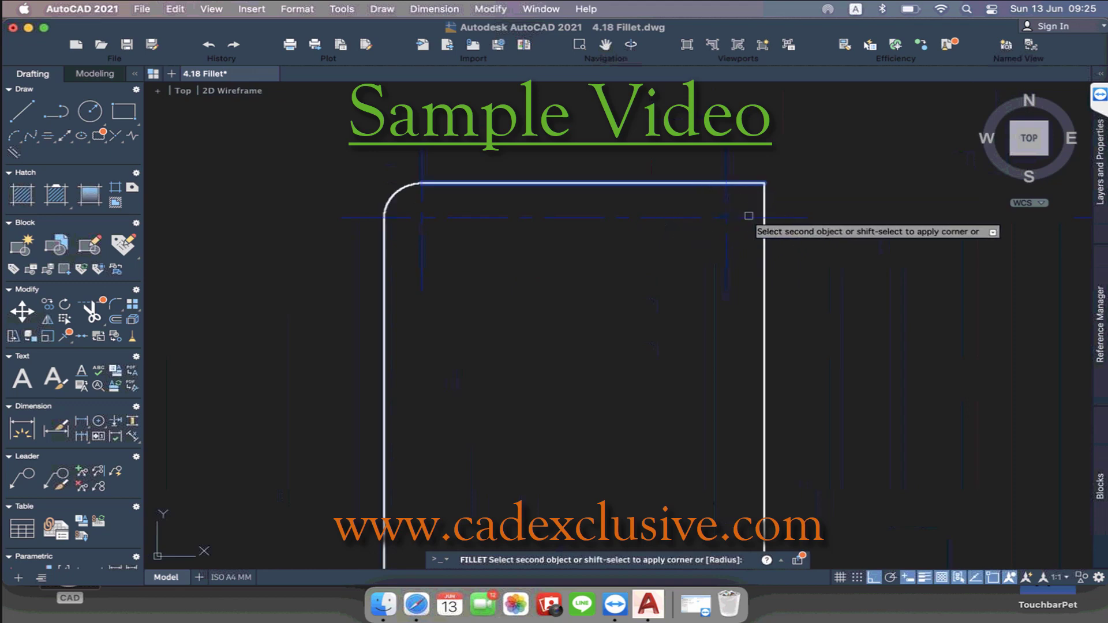
left_click(765, 233)
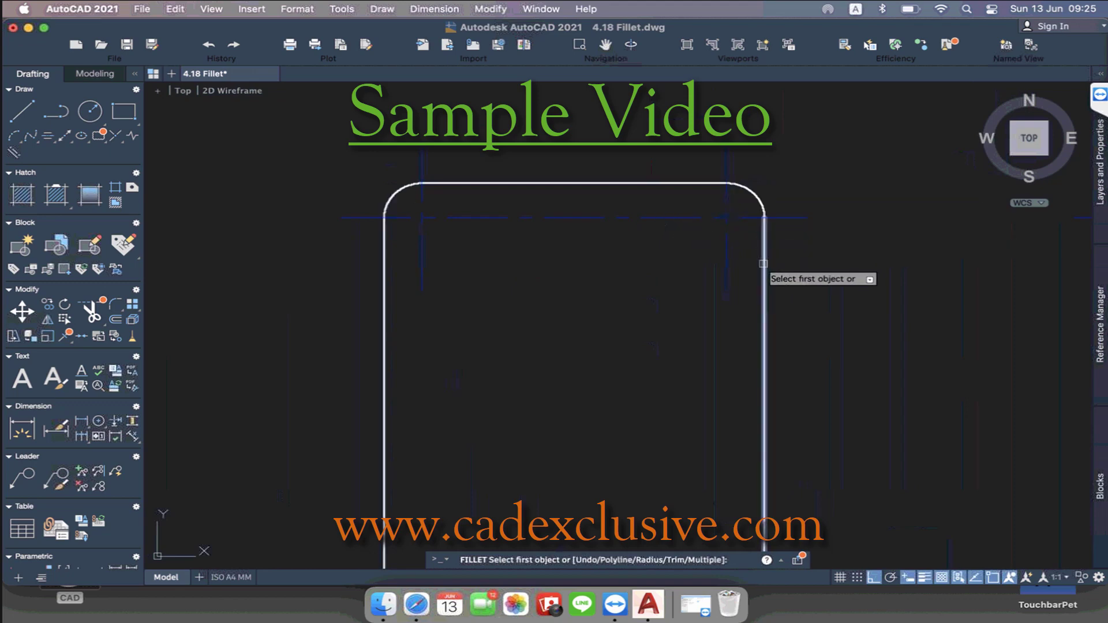
Zoom and pan out to show both rounded rectangles and the R20 dimension
scroll(764, 277, "down", 1)
scroll(762, 280, "down", 1)
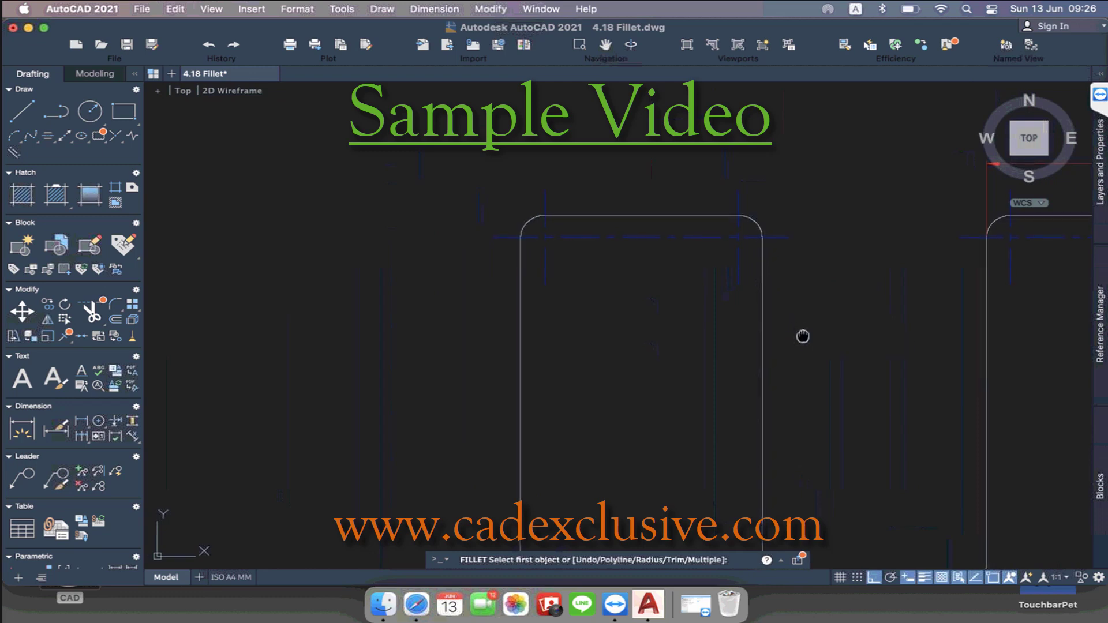
mouse_move(802, 336)
middle_mouse_down()
mouse_move(697, 208)
mouse_move(694, 226)
middle_mouse_up()
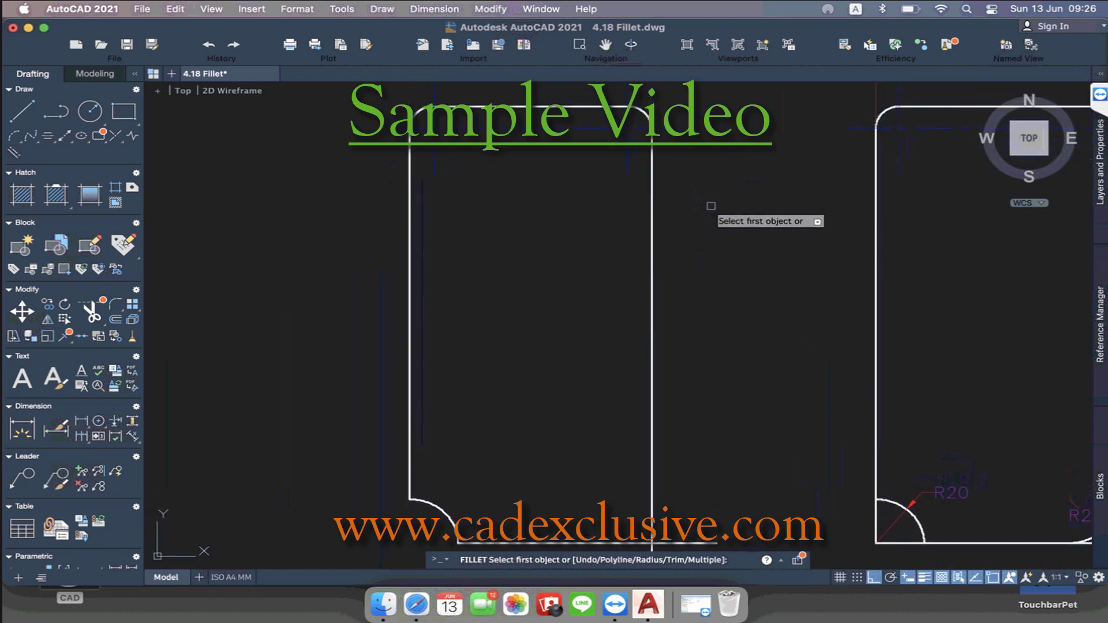
scroll(523, 380, "down", 3)
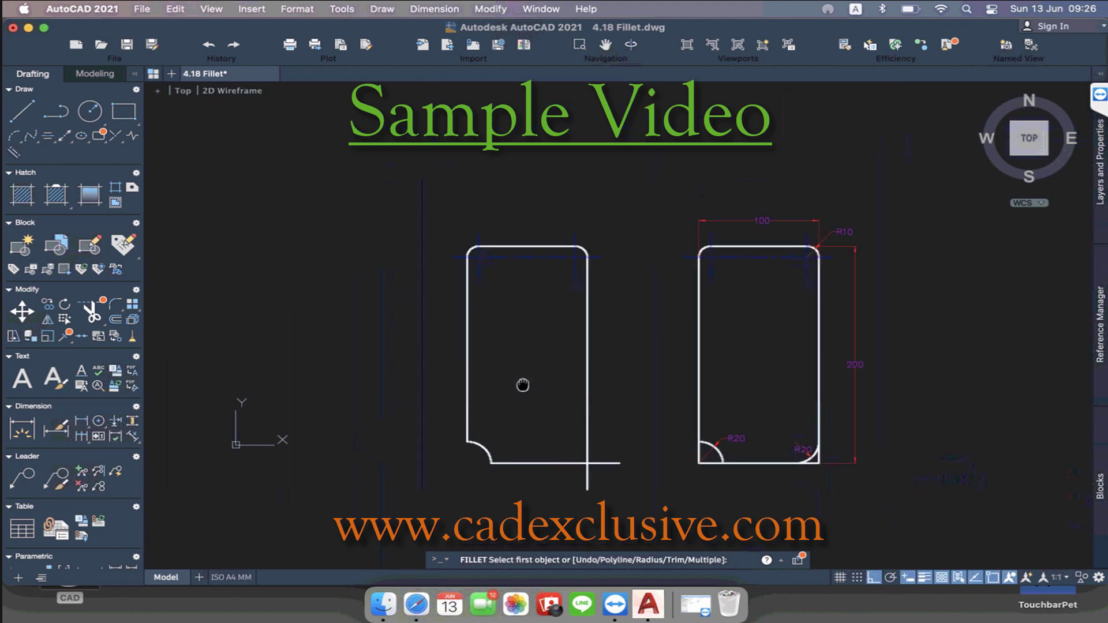
middle_click_drag(522, 386, 474, 366)
scroll(548, 462, "up", 3)
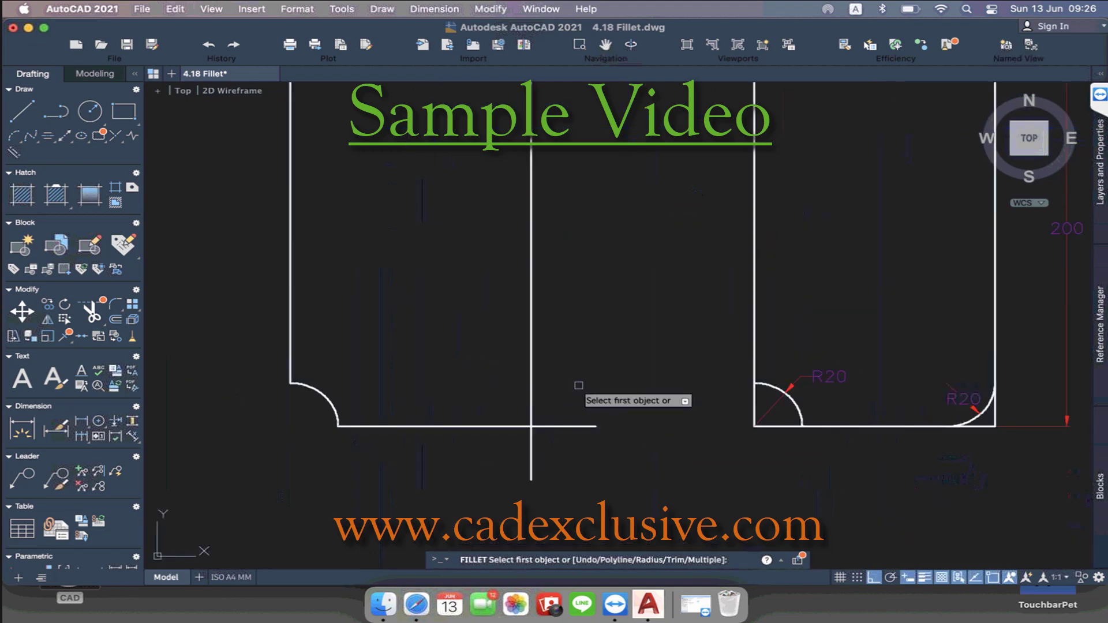
middle_click_drag(575, 385, 566, 379)
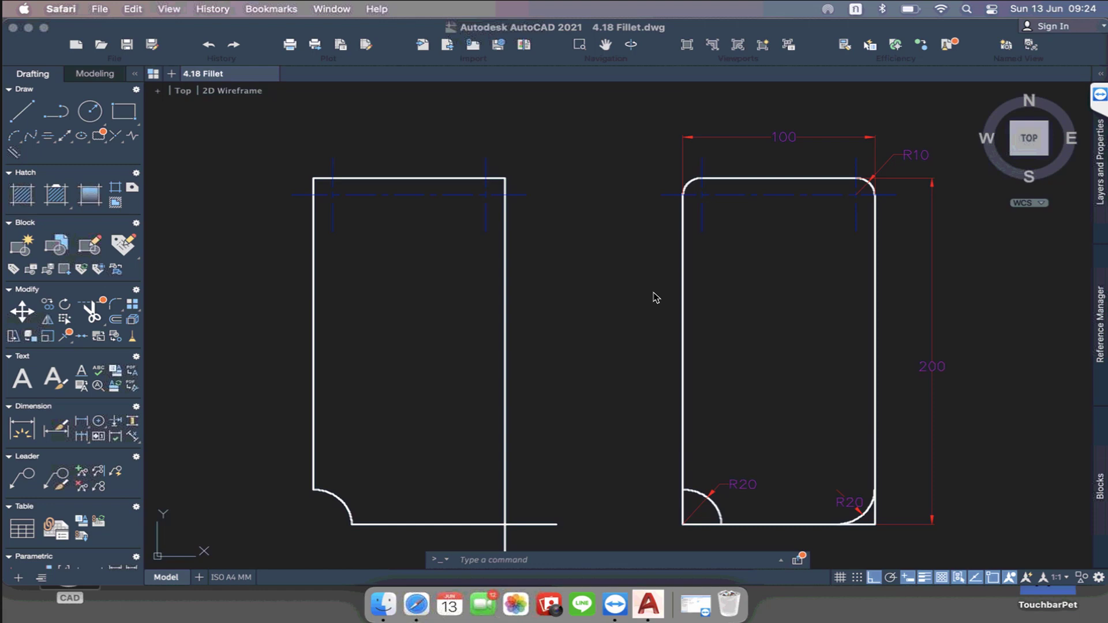
Activate the drawing window and zoom onto the right rectangle's R10 top corners
left_click(600, 237)
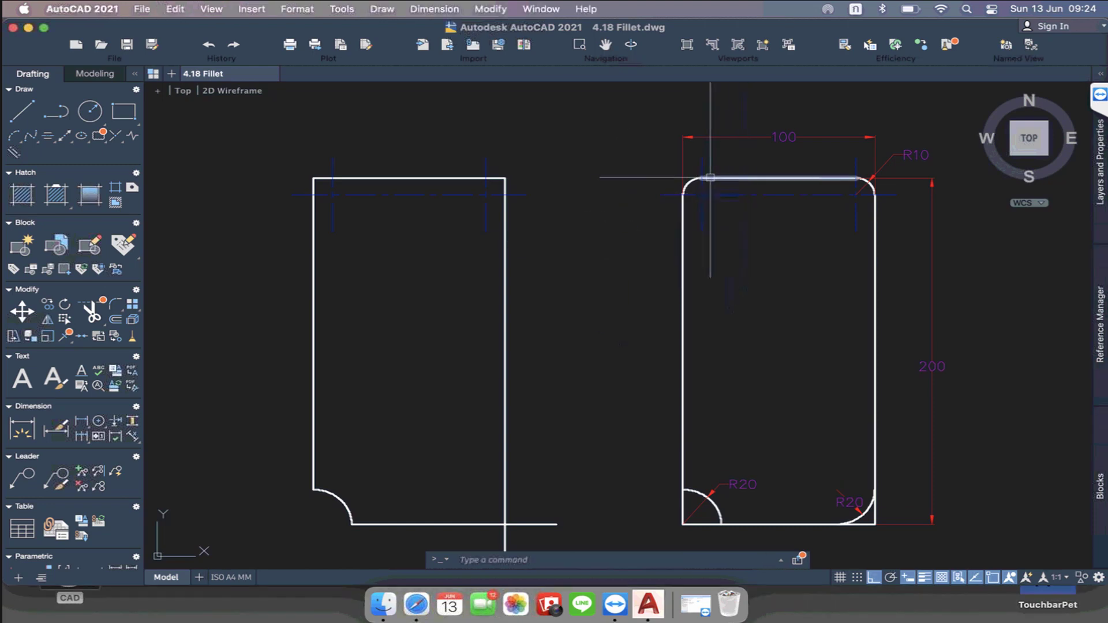
scroll(710, 177, "up", 5)
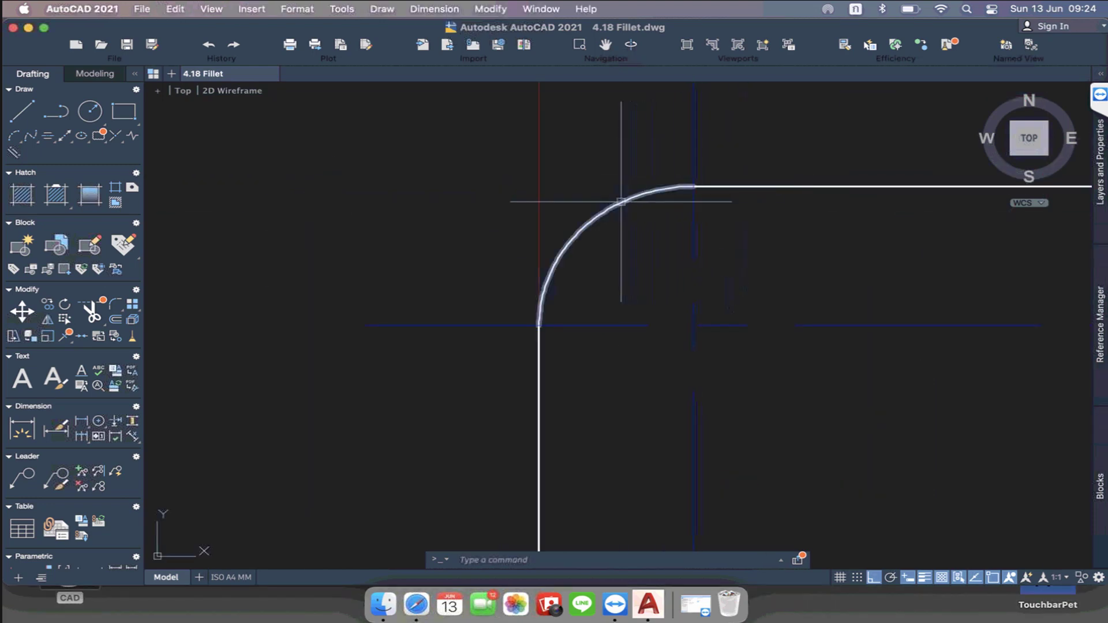
scroll(621, 201, "down", 5)
scroll(797, 240, "up", 2)
scroll(828, 242, "up", 3)
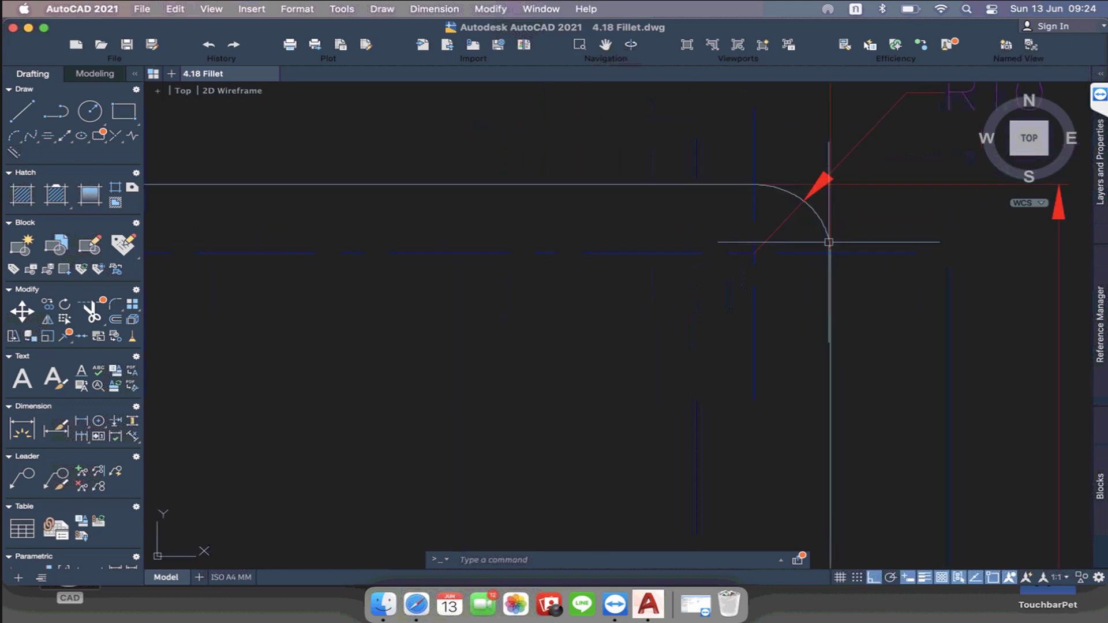
scroll(822, 242, "down", 1)
scroll(796, 234, "down", 1)
scroll(761, 225, "down", 1)
scroll(739, 242, "down", 1)
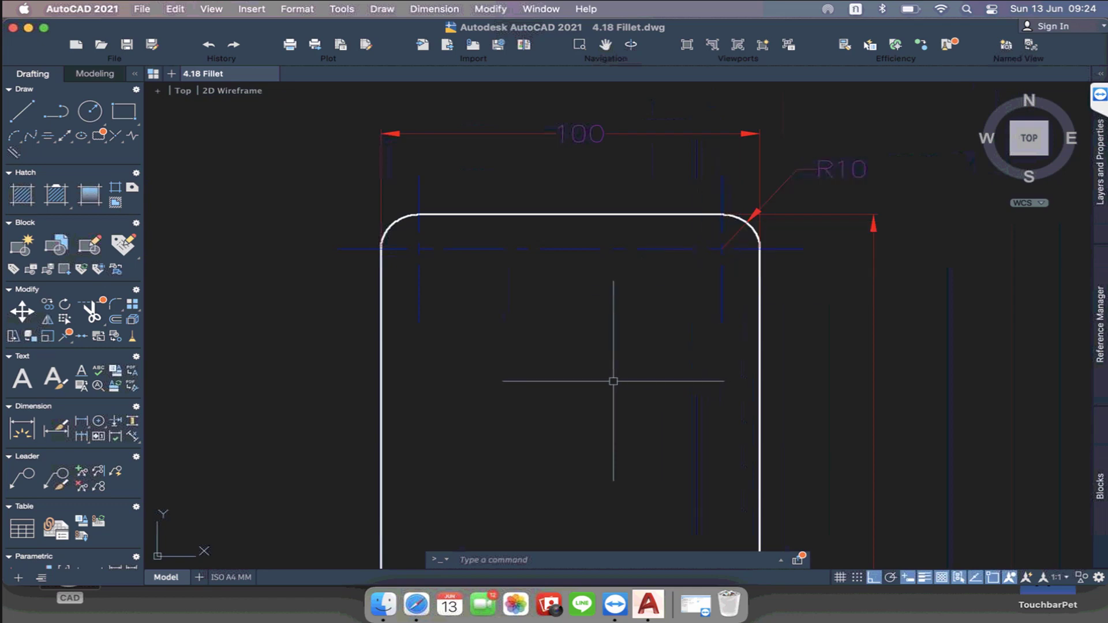
type("c")
key("Return")
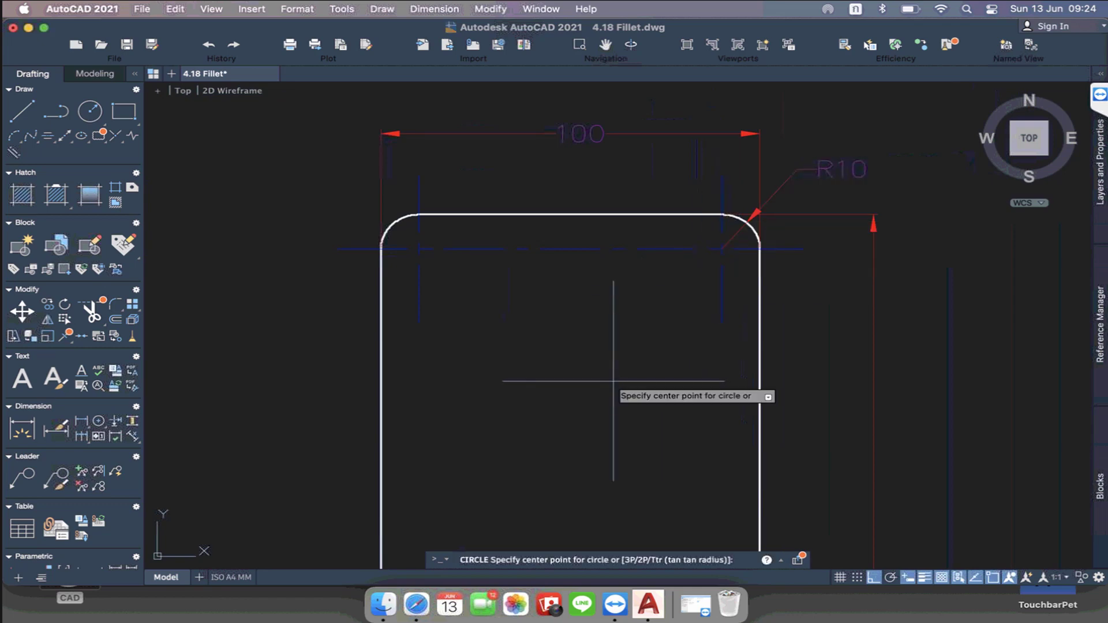
left_click(721, 249)
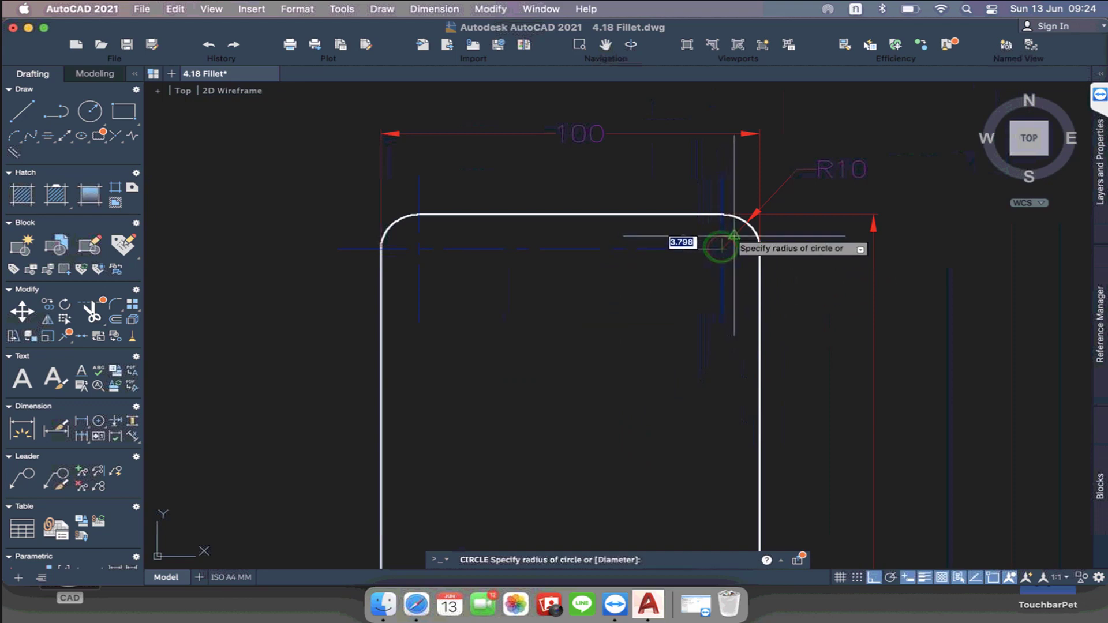
type("10")
scroll(747, 226, "up", 3)
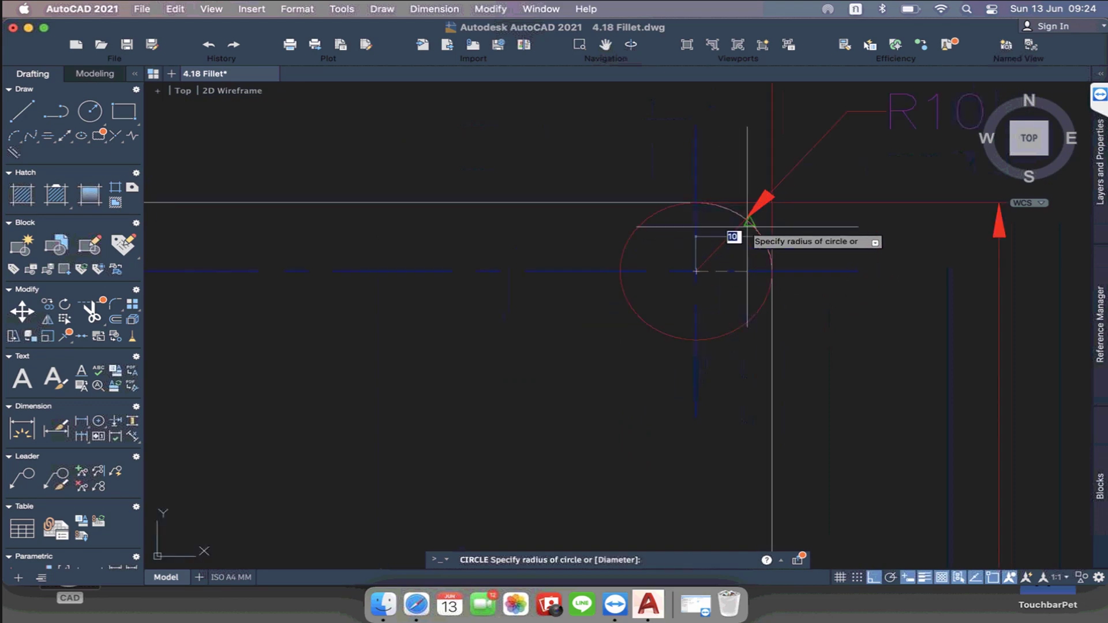
key("Return")
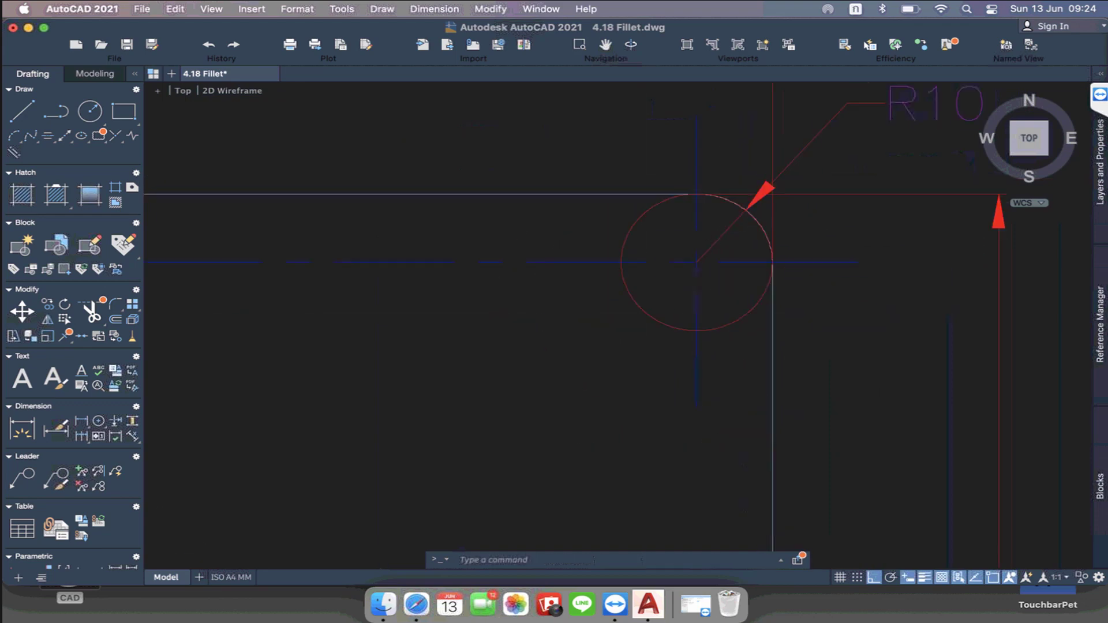
scroll(748, 209, "down", 3)
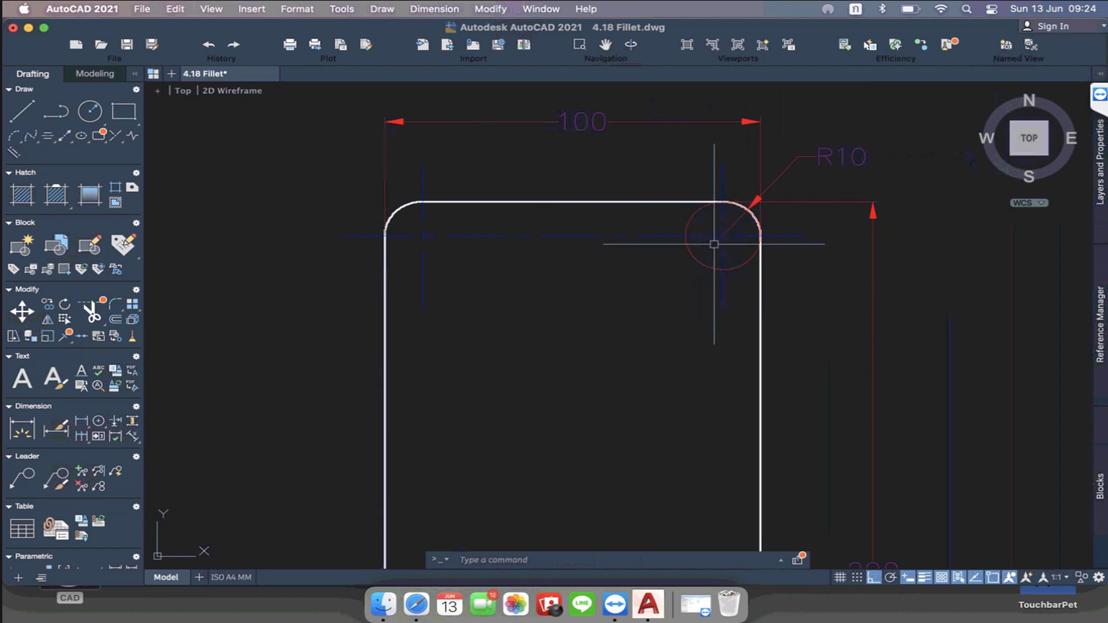
left_click(695, 214)
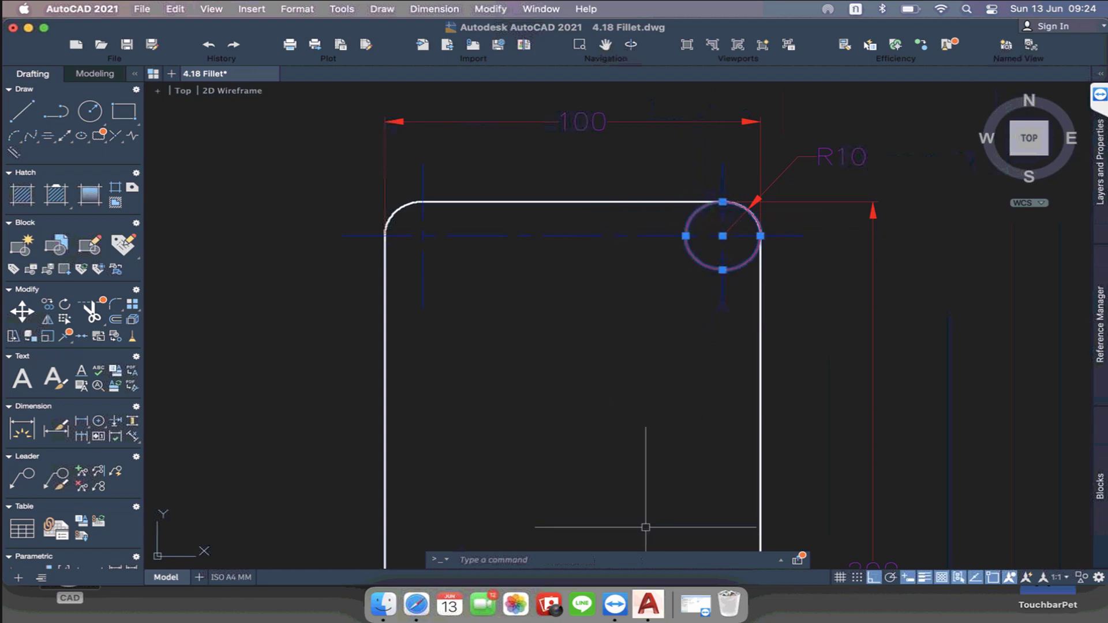
key("Delete")
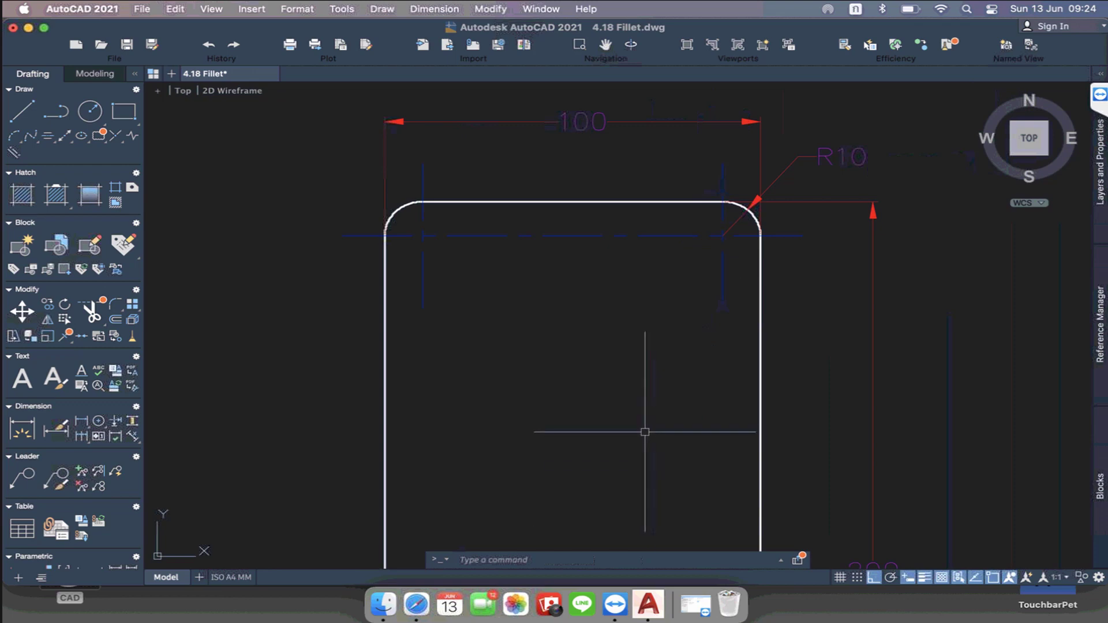
Frame both rectangles in view and start FILLET with the F alias
scroll(642, 445, "down", 2)
middle_click_drag(583, 408, 714, 346)
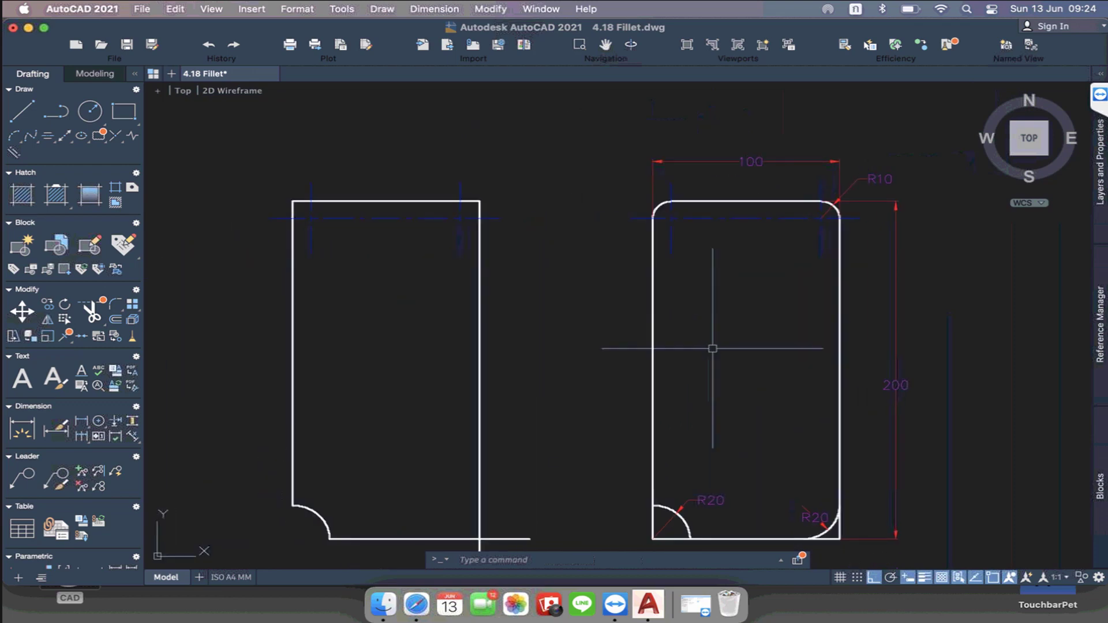
mouse_move(557, 388)
middle_mouse_down()
mouse_move(541, 343)
mouse_move(556, 338)
middle_mouse_up()
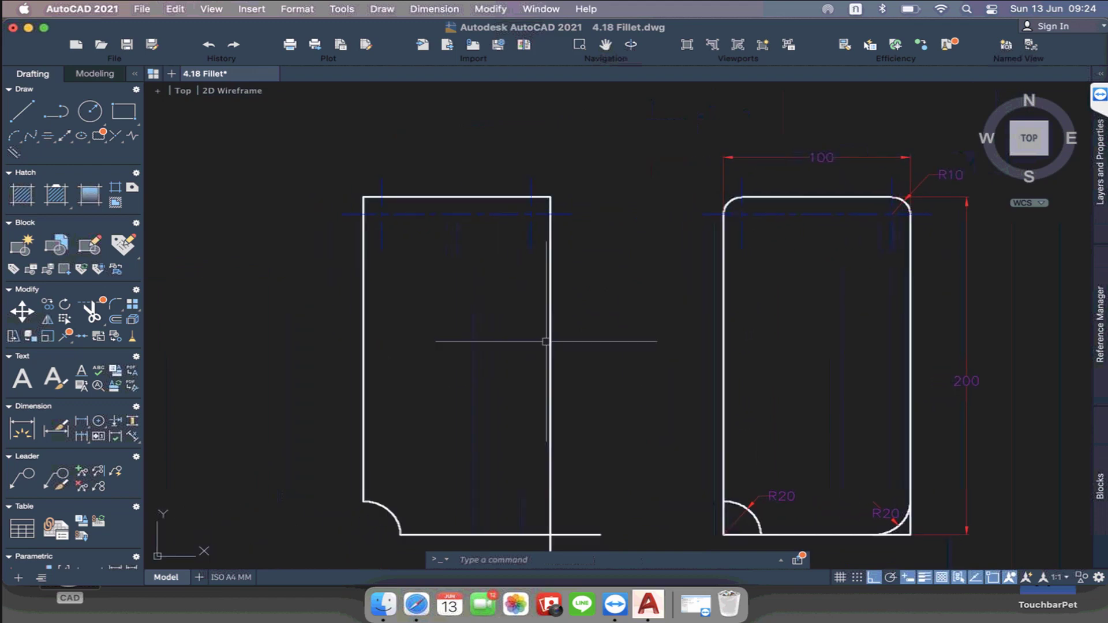
middle_click_drag(489, 347, 492, 333)
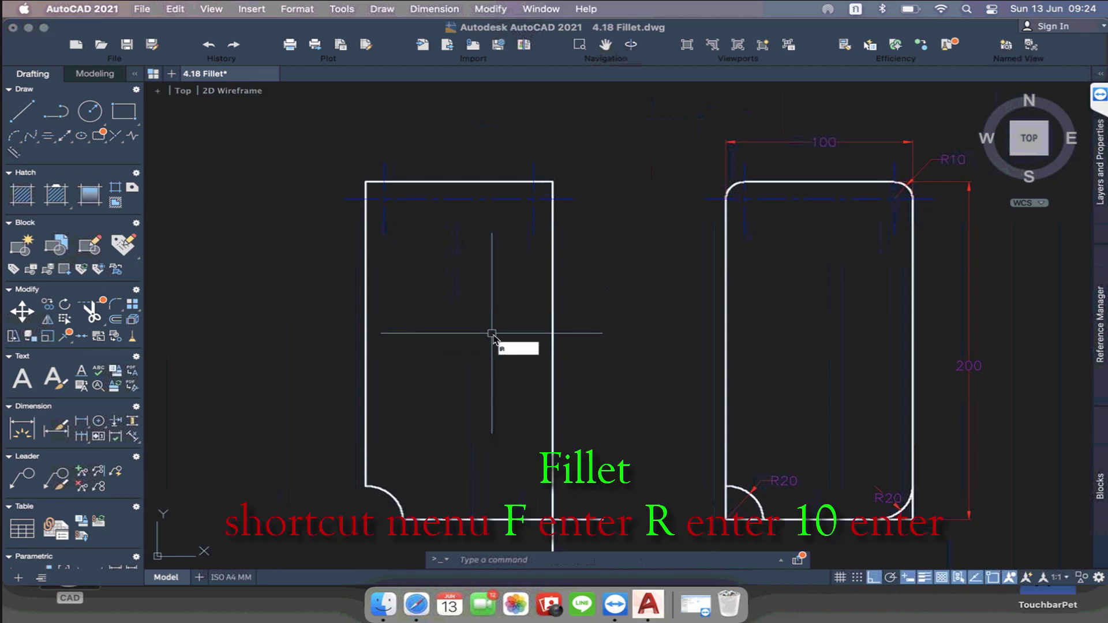
type("F")
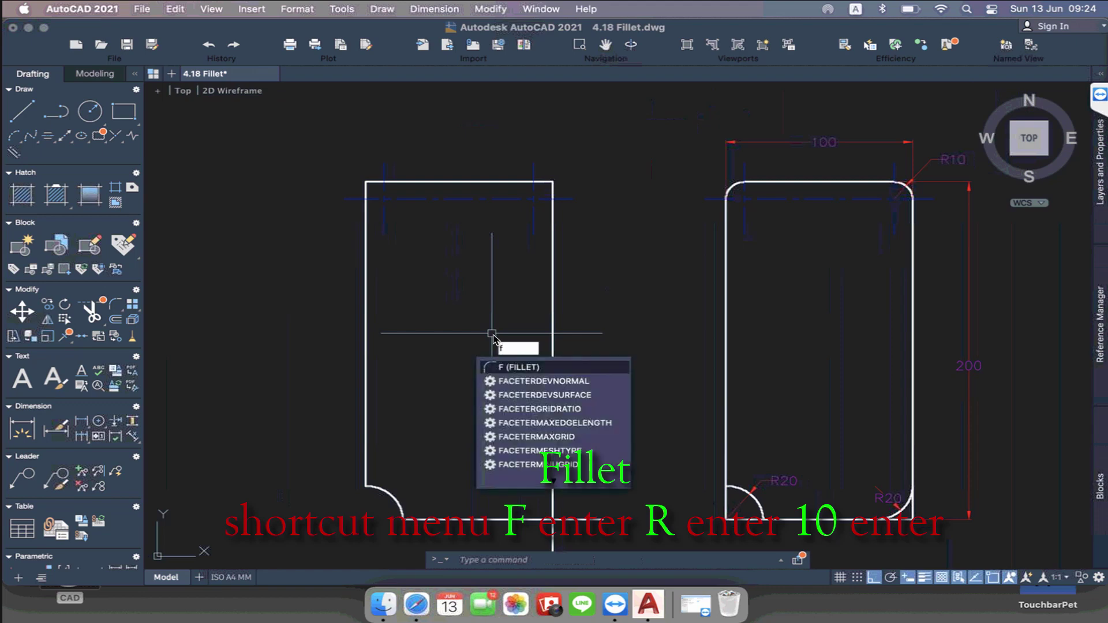
key("Return")
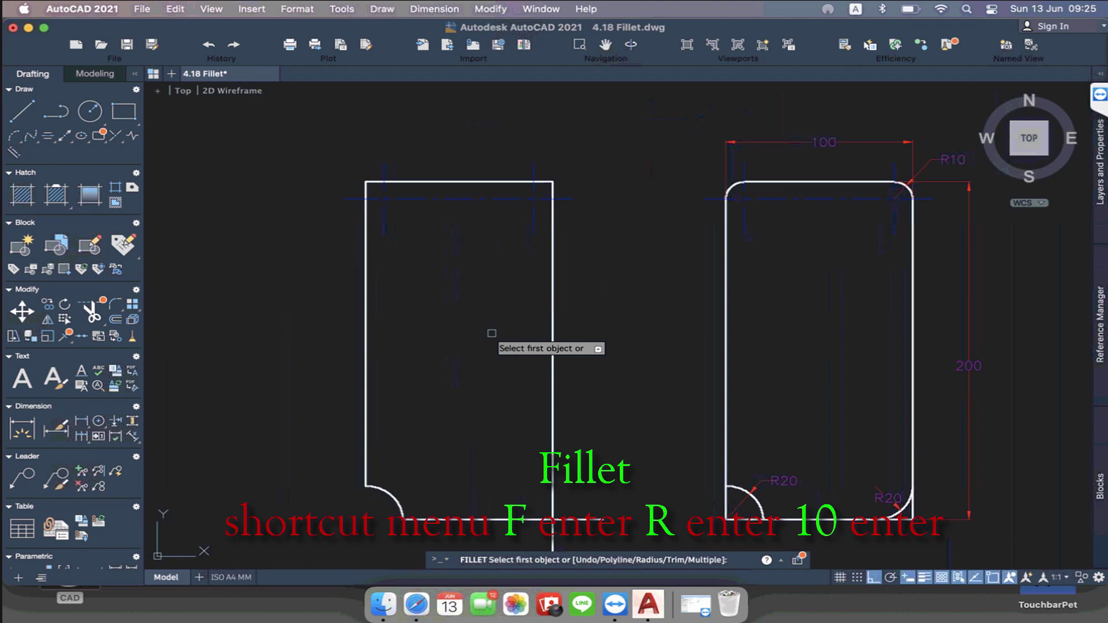
Set the fillet radius to 10 and turn on Multiple mode
type("r")
key("Return")
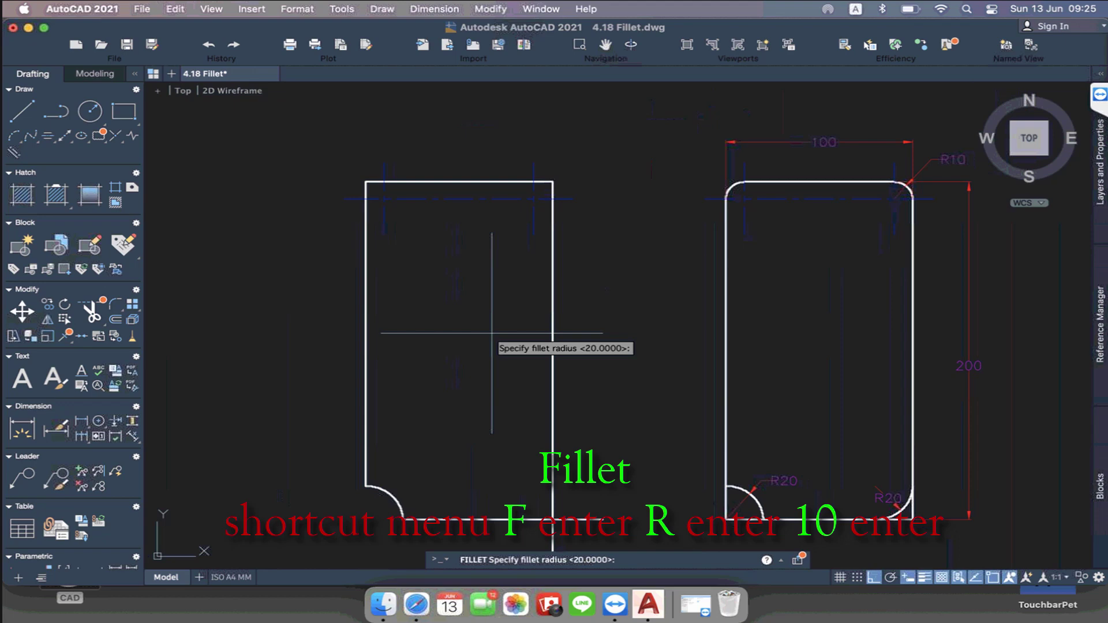
type("1")
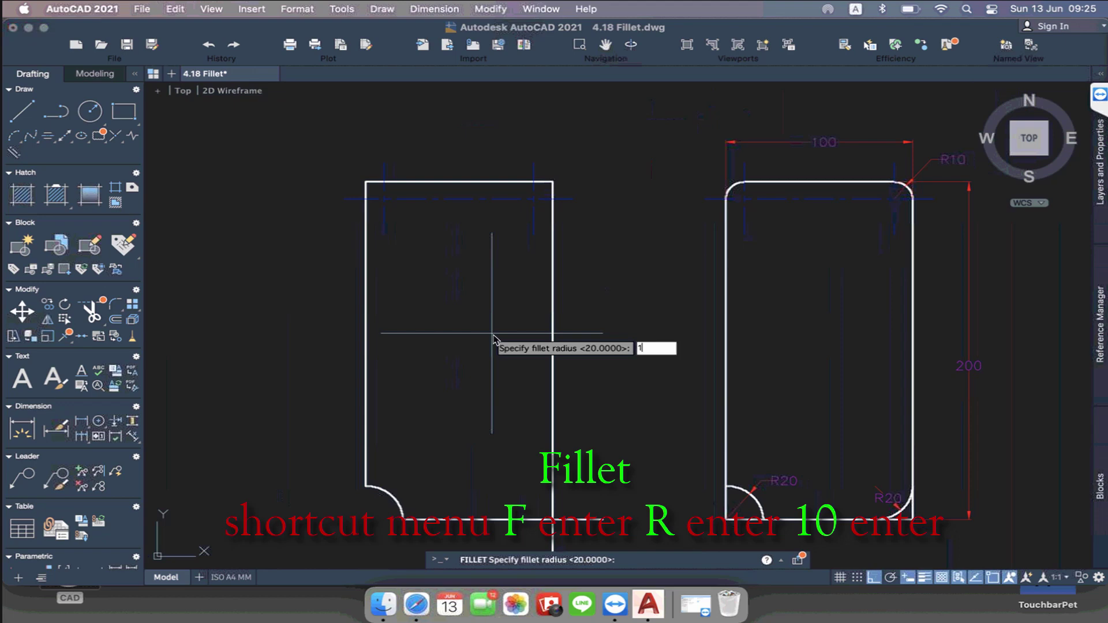
type("0")
key("Return")
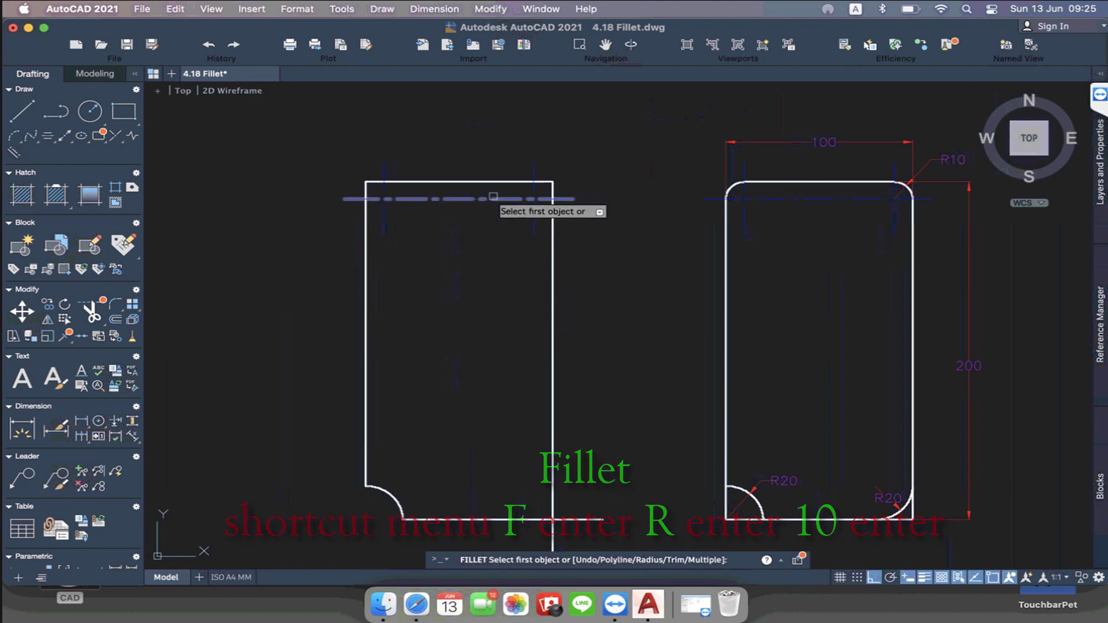
type("m")
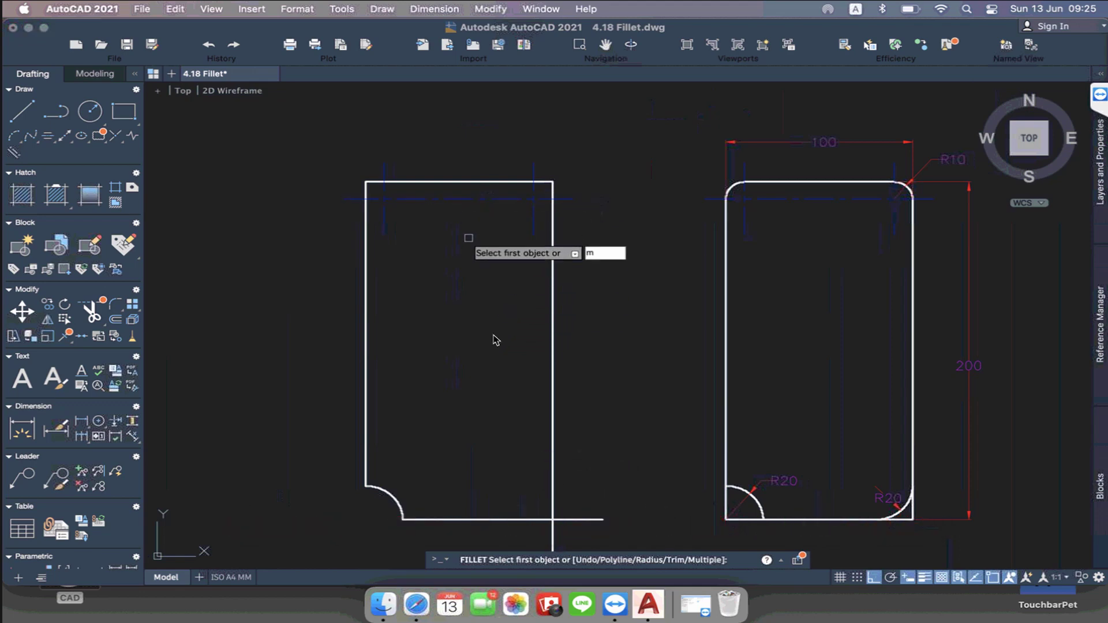
key("Return")
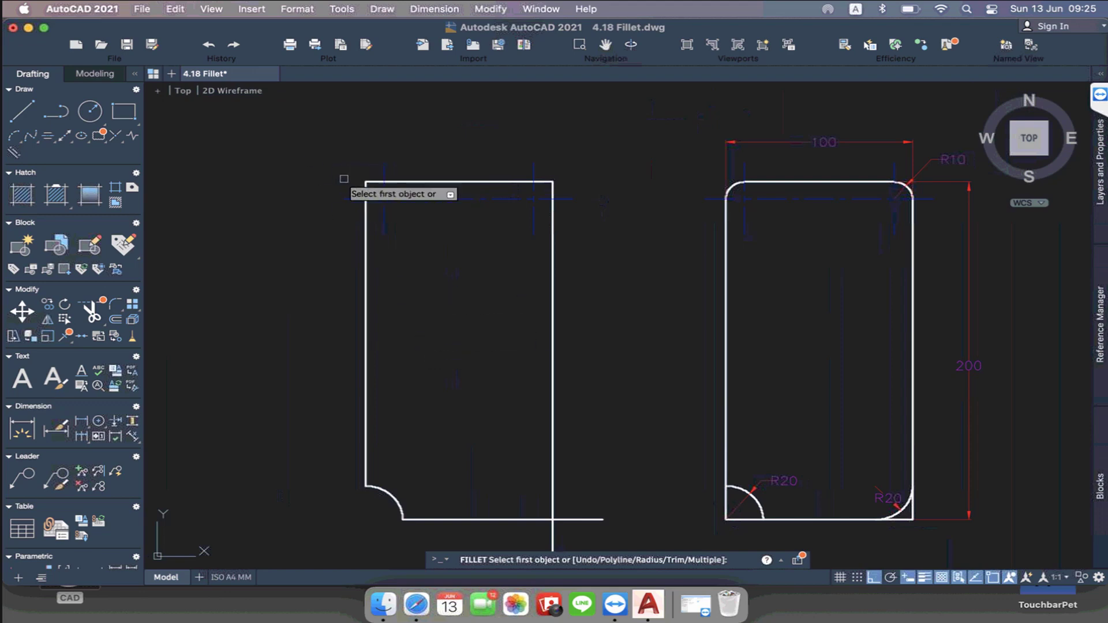
Fillet the left rectangle's top-left and top-right corners at radius 10
scroll(342, 178, "up", 3)
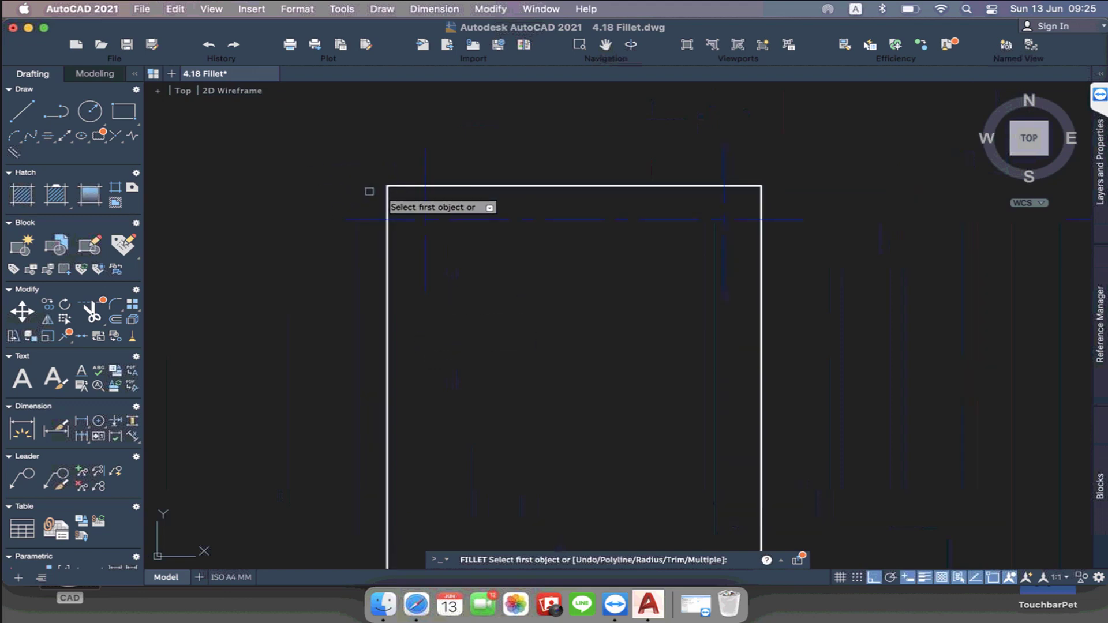
left_click(449, 187)
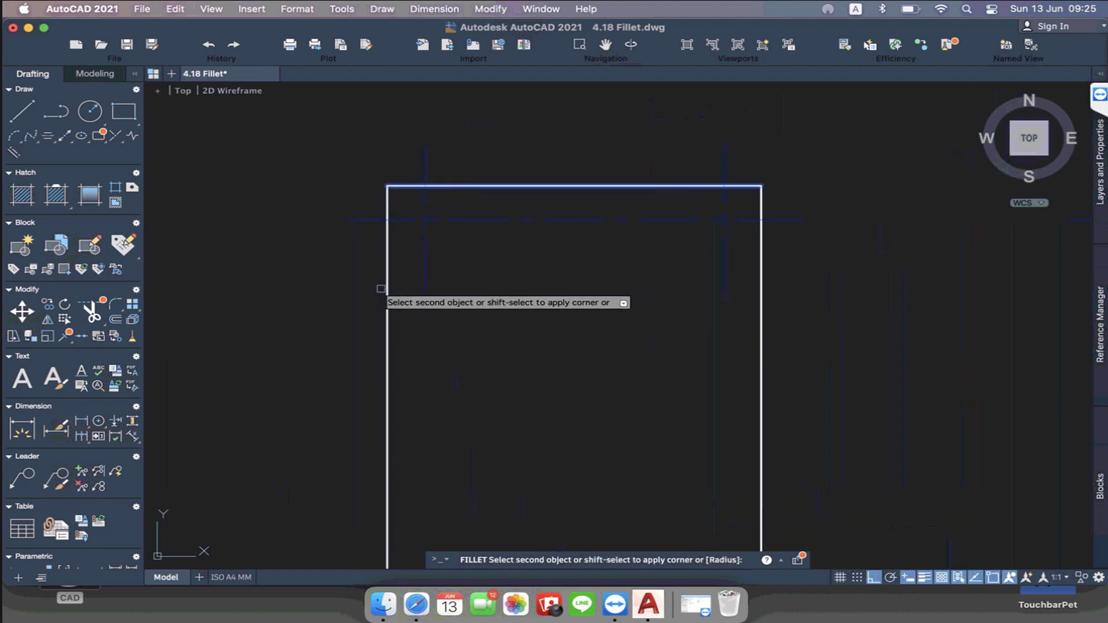
left_click(387, 256)
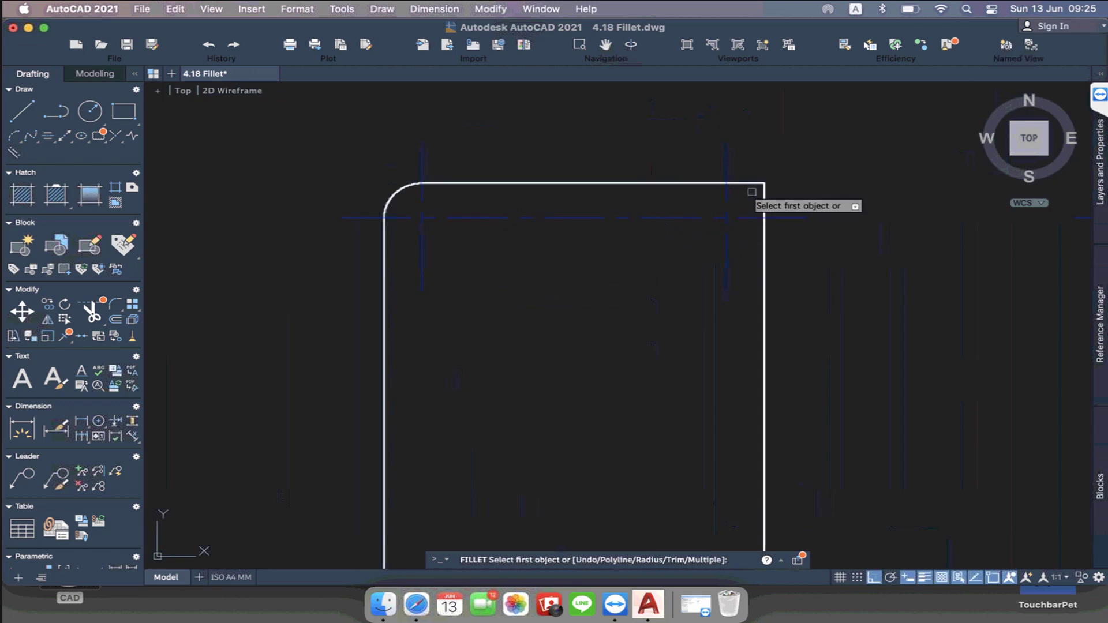
left_click(719, 184)
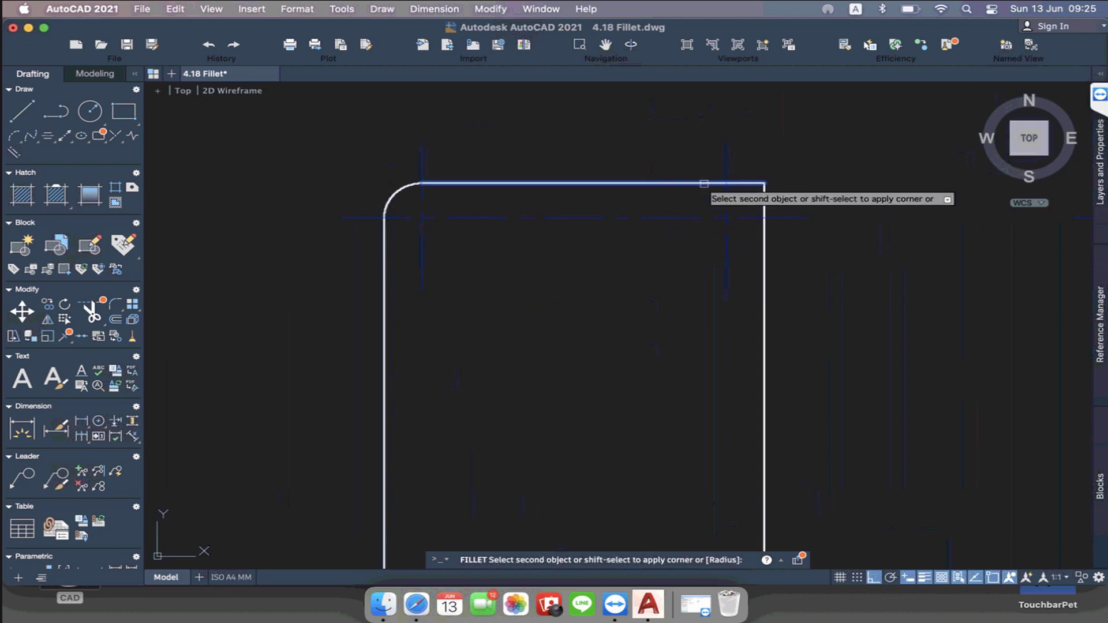
left_click(762, 223)
Zoom out and pan to show both rectangles
scroll(763, 272, "down", 1)
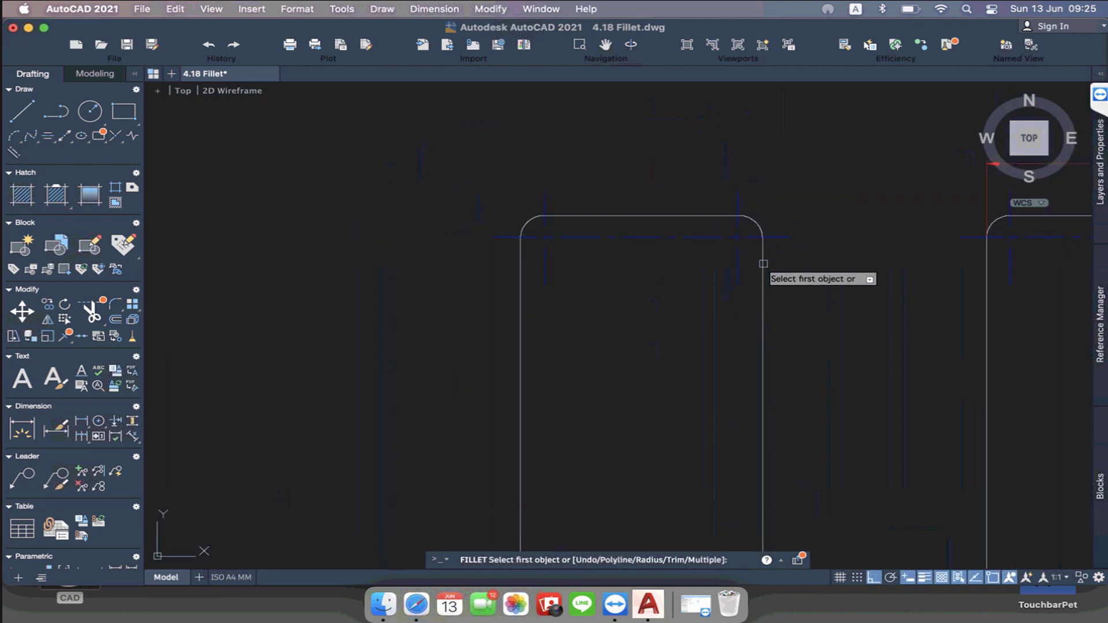
scroll(795, 338, "down", 1)
mouse_move(795, 338)
middle_mouse_down()
mouse_move(732, 247)
mouse_move(693, 225)
middle_mouse_up()
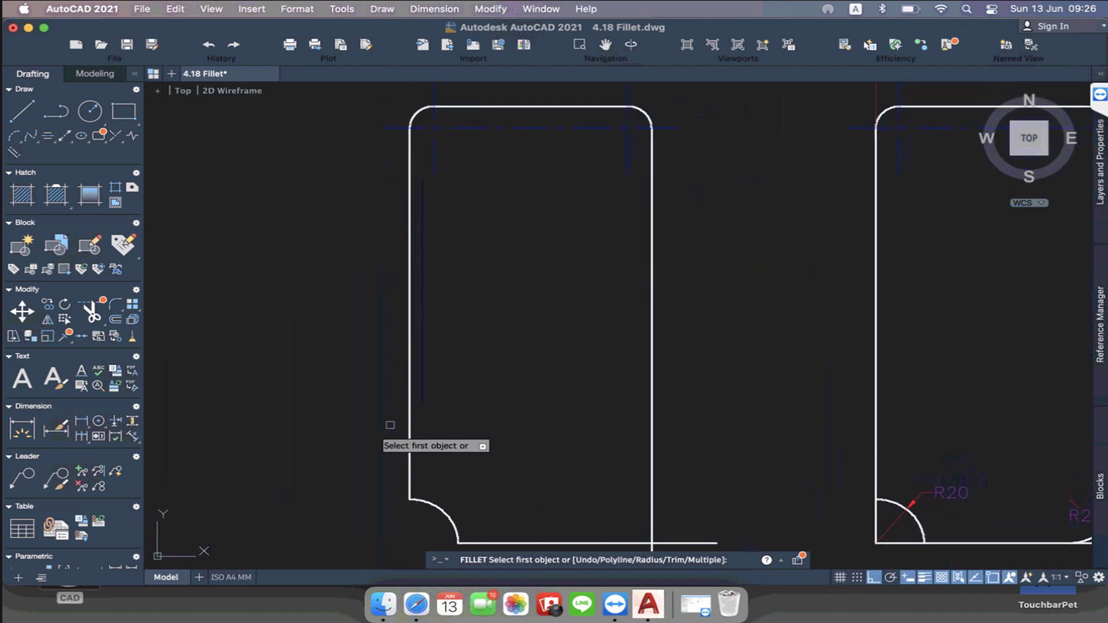
scroll(490, 392, "down", 3)
middle_click_drag(456, 386, 474, 367)
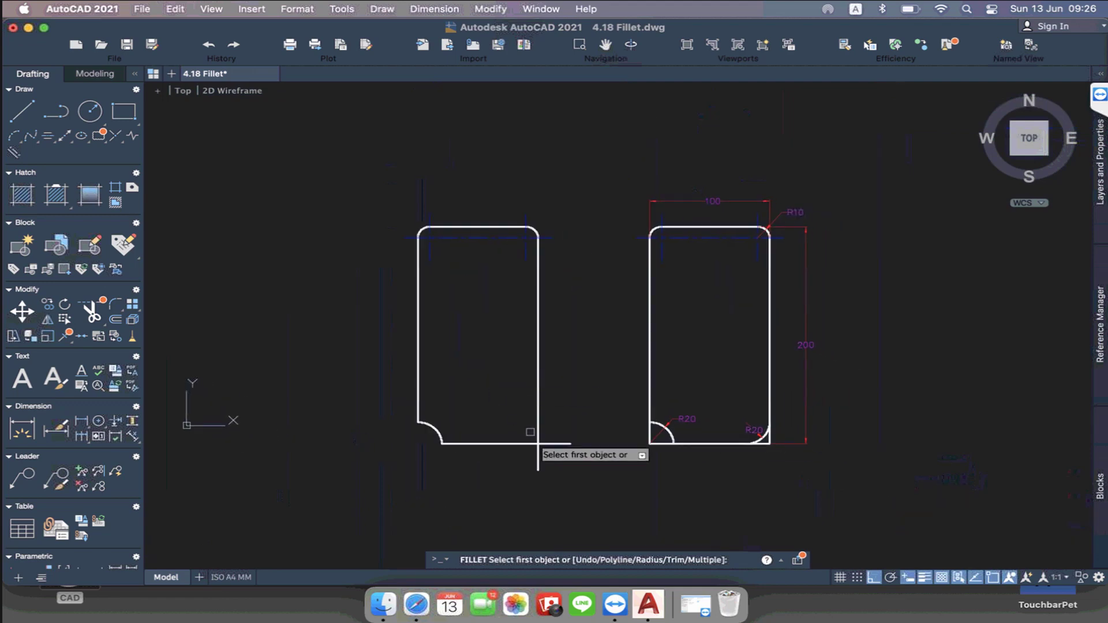
Cancel the fillet after an accidental orbit into a tilted view, then open the preset views list
scroll(544, 461, "up", 3)
middle_click_drag(579, 383, 566, 379)
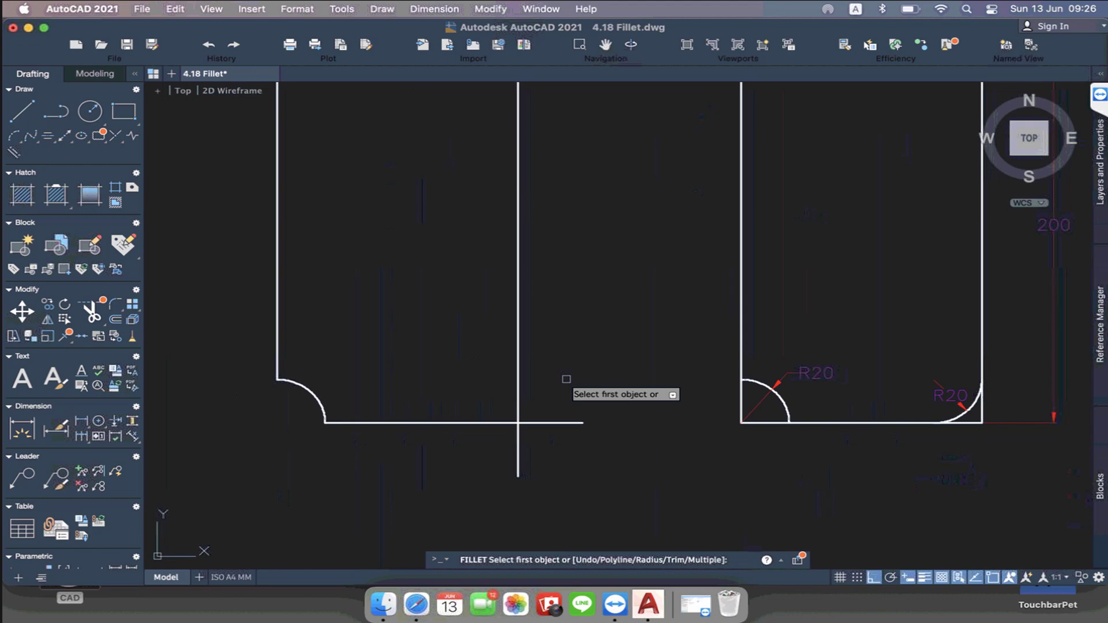
left_click(520, 353)
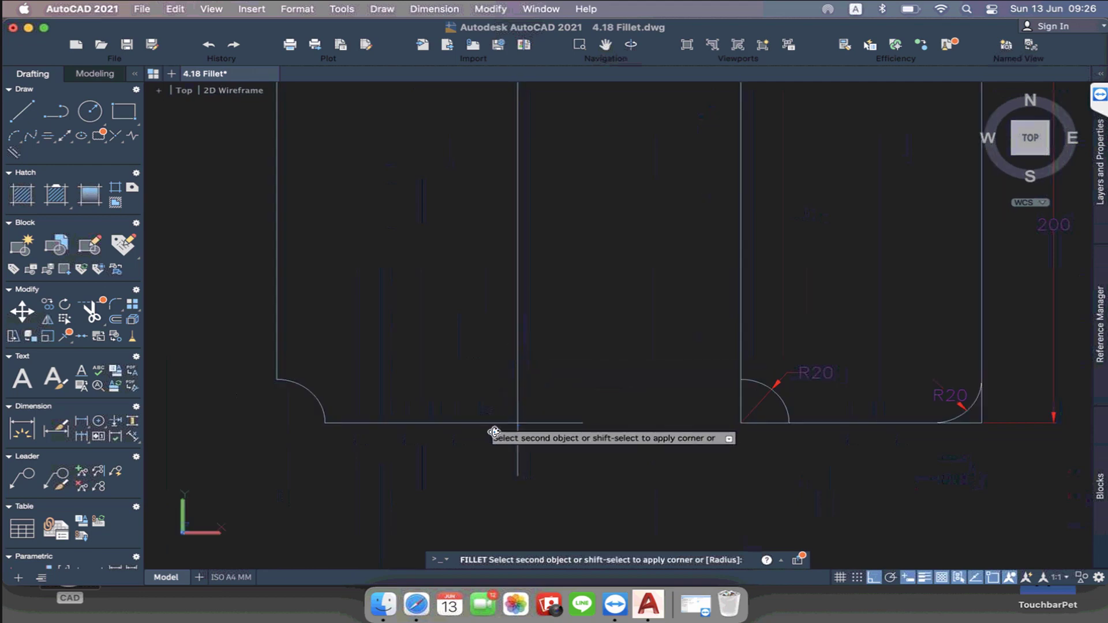
middle_click_drag(486, 423, 490, 424, "shift")
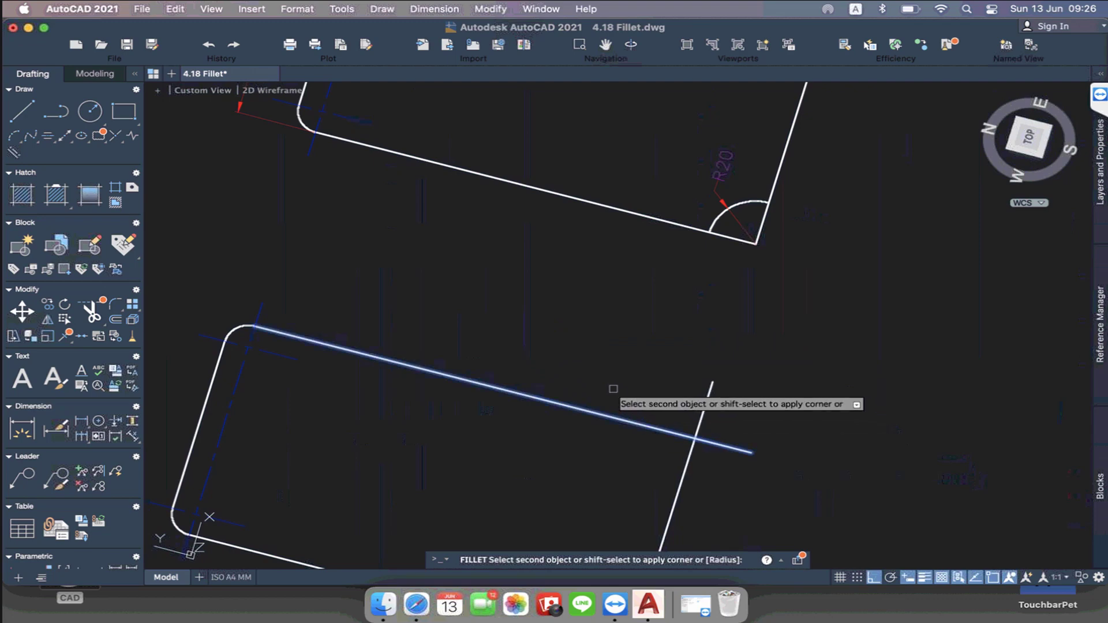
key("Escape")
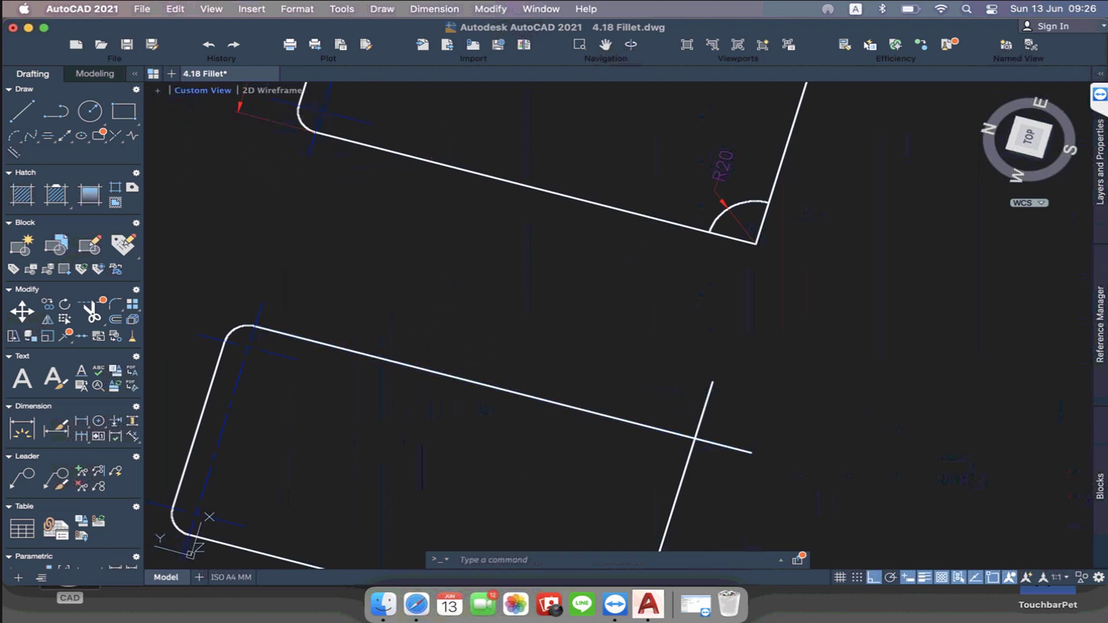
left_click(195, 91)
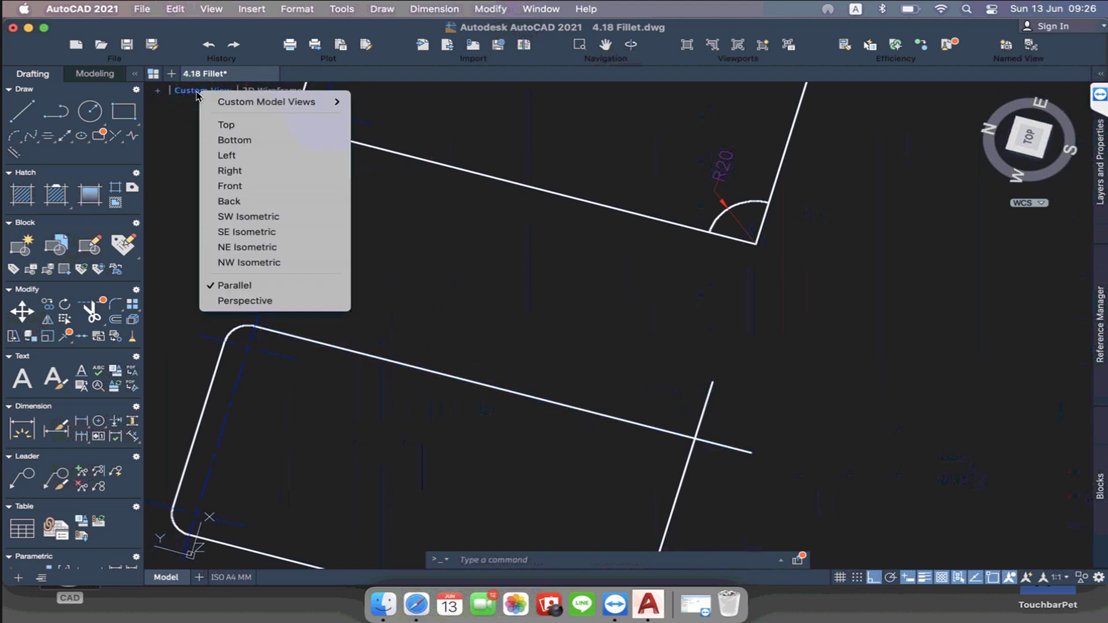
Switch the viewport back to the flat Top view
left_click(241, 126)
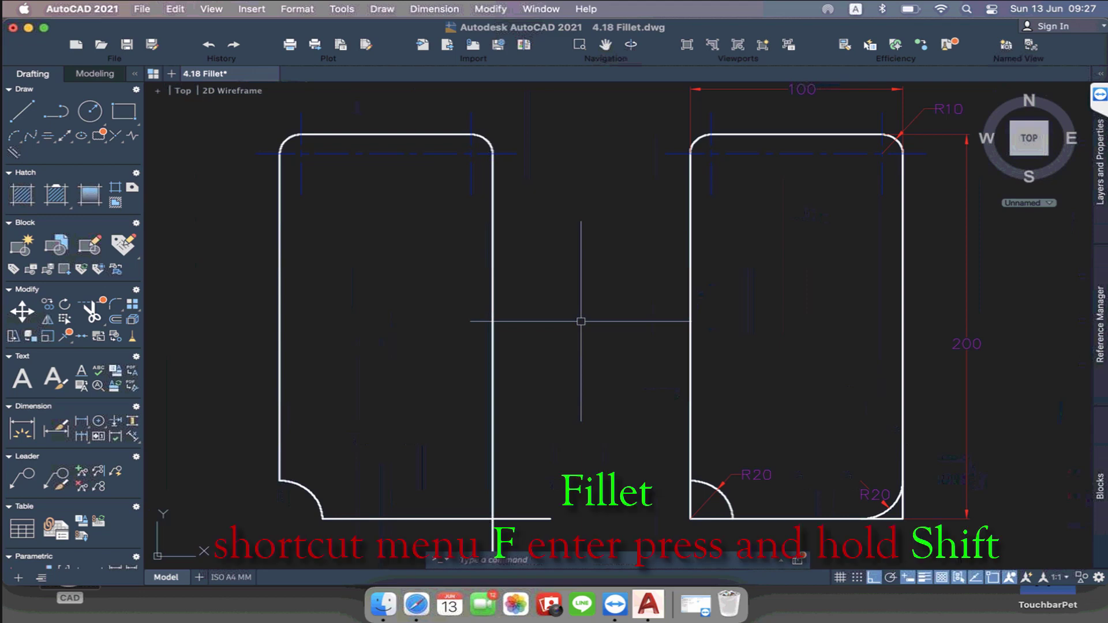
Start FILLET with a radius of 10
type("f")
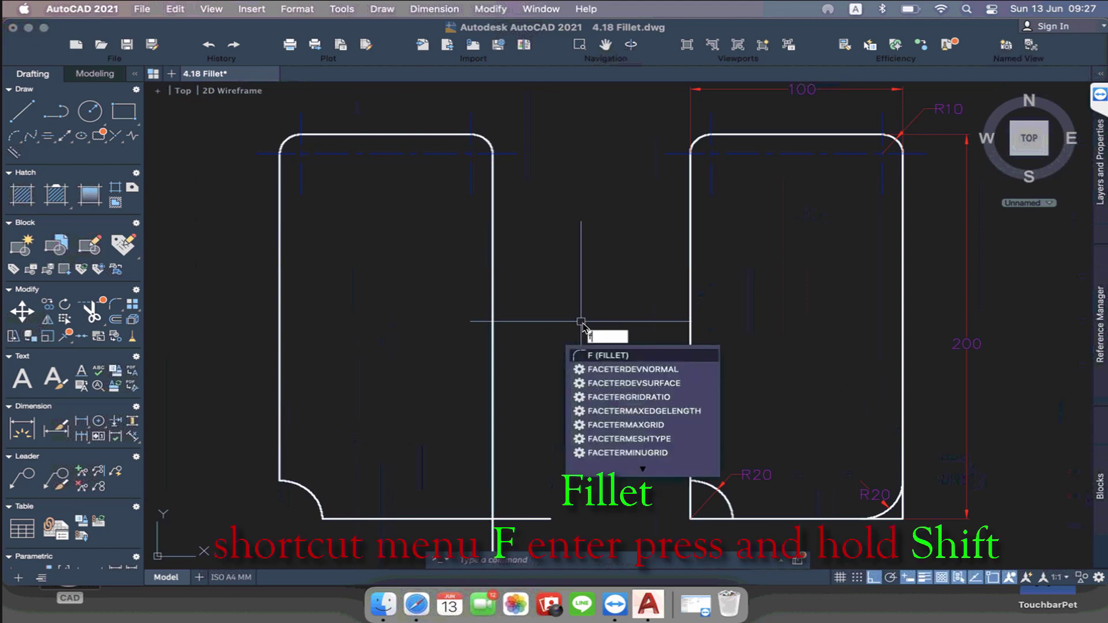
key("Return")
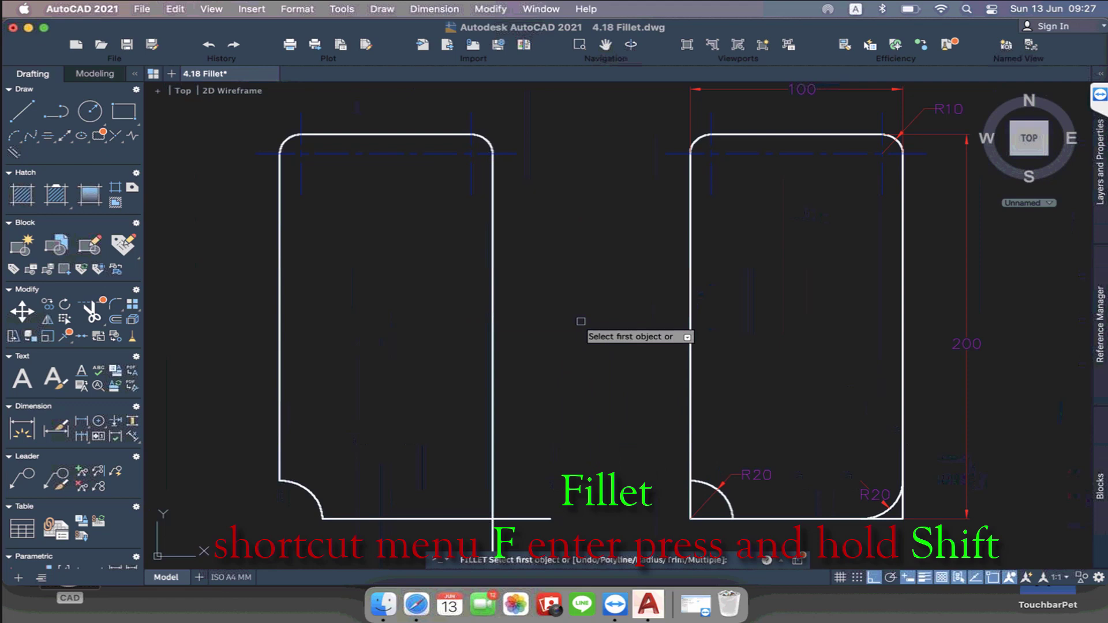
type("r")
key("Return")
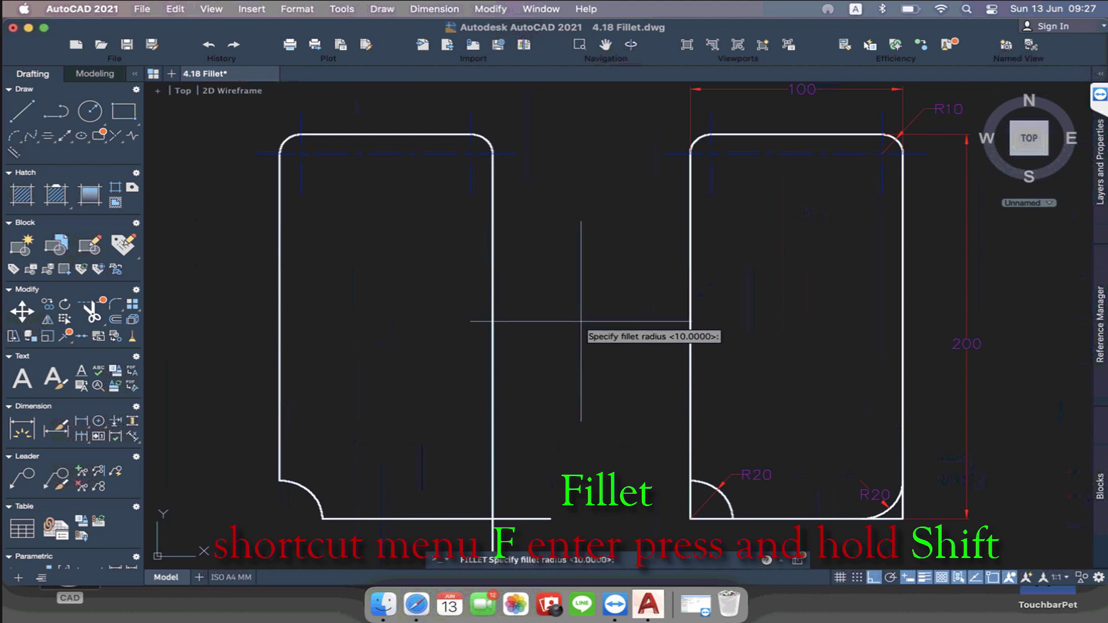
type("10")
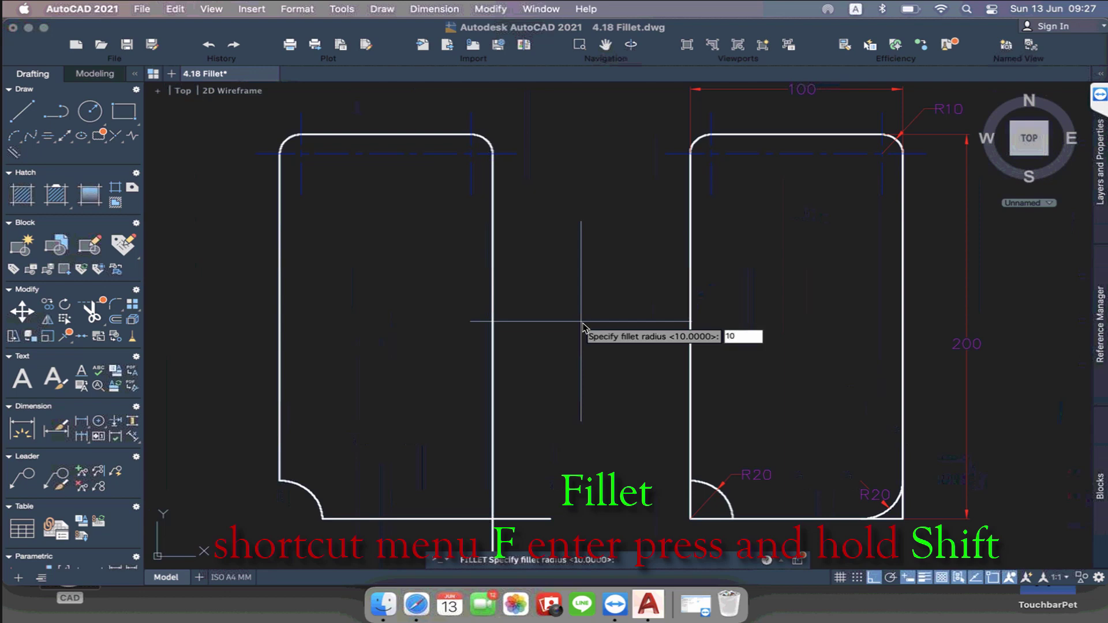
key("Return")
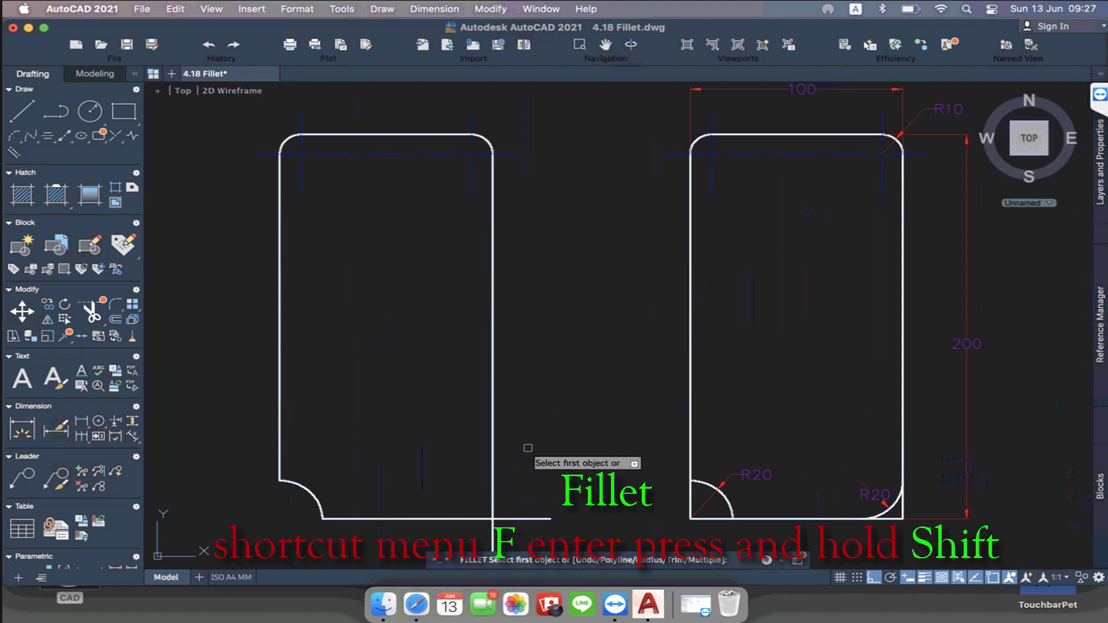
Join the left rectangle's right and bottom edges into a sharp corner
left_click(494, 478)
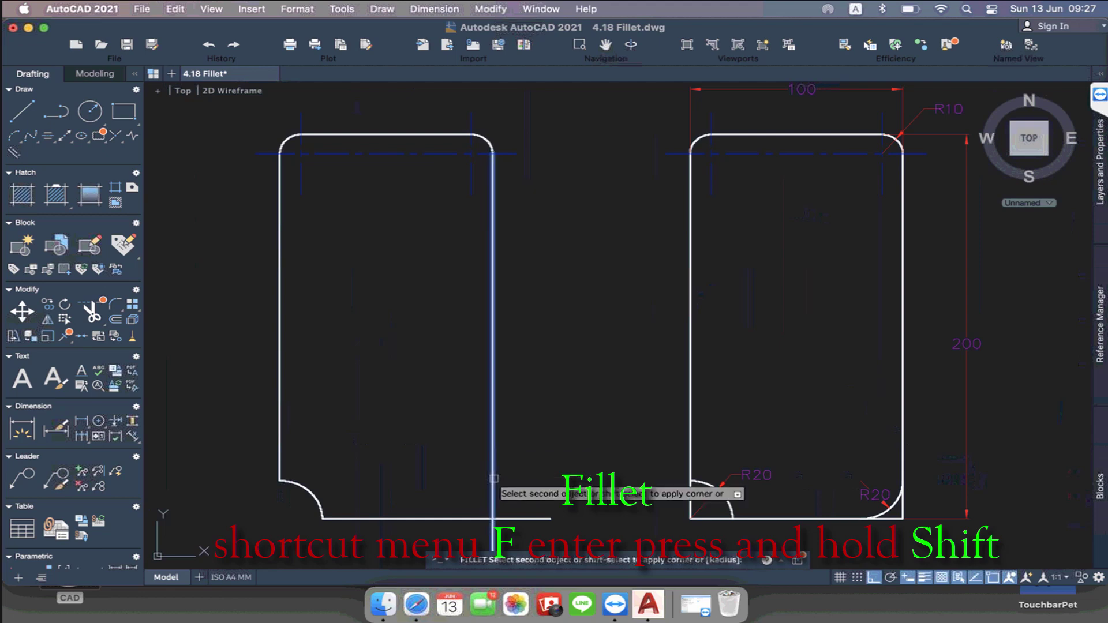
left_click(445, 517, "shift")
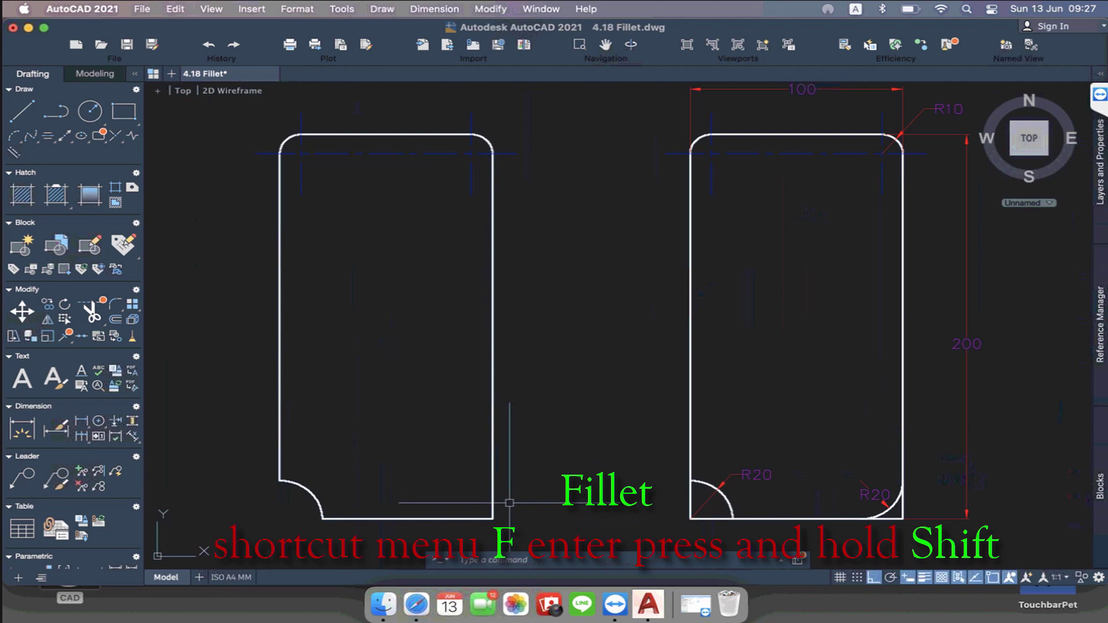
middle_click_drag(509, 503, 519, 498)
type("f")
key("Return")
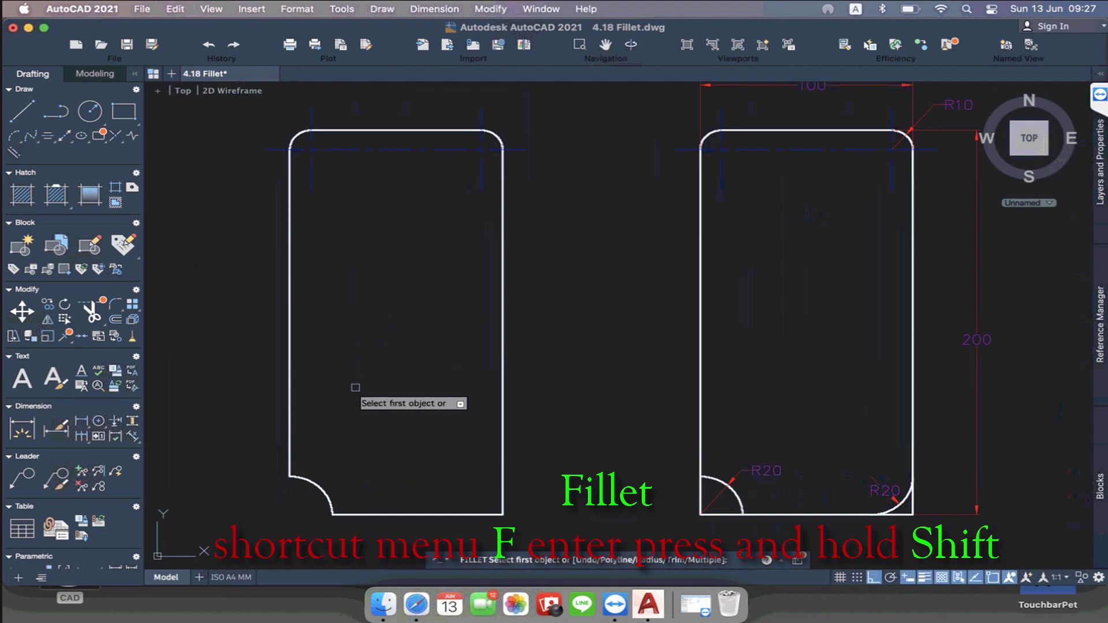
Join the left and bottom edges into a sharp bottom-left corner
left_click(289, 414)
left_click(381, 513, "shift")
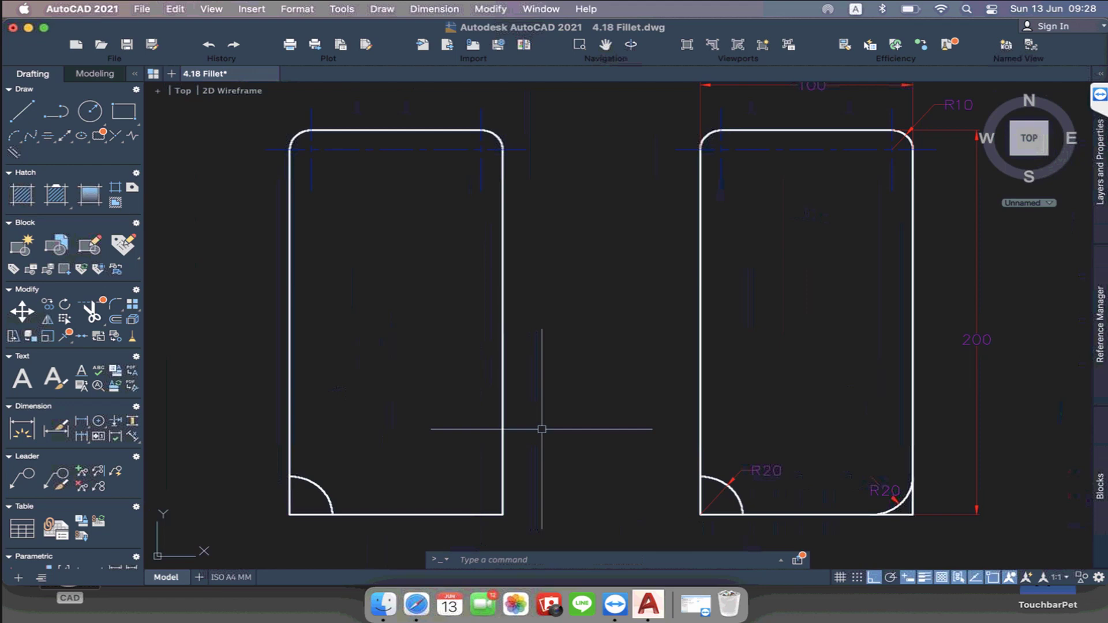
Start FILLET and set the radius to 20
type("fillet")
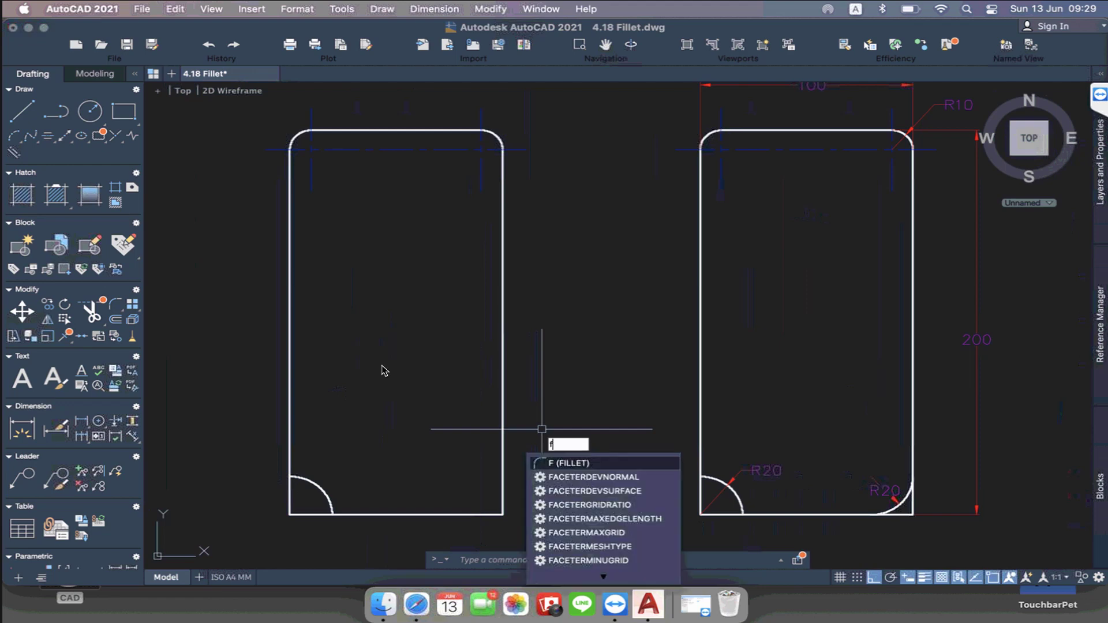
key("Return")
type("r")
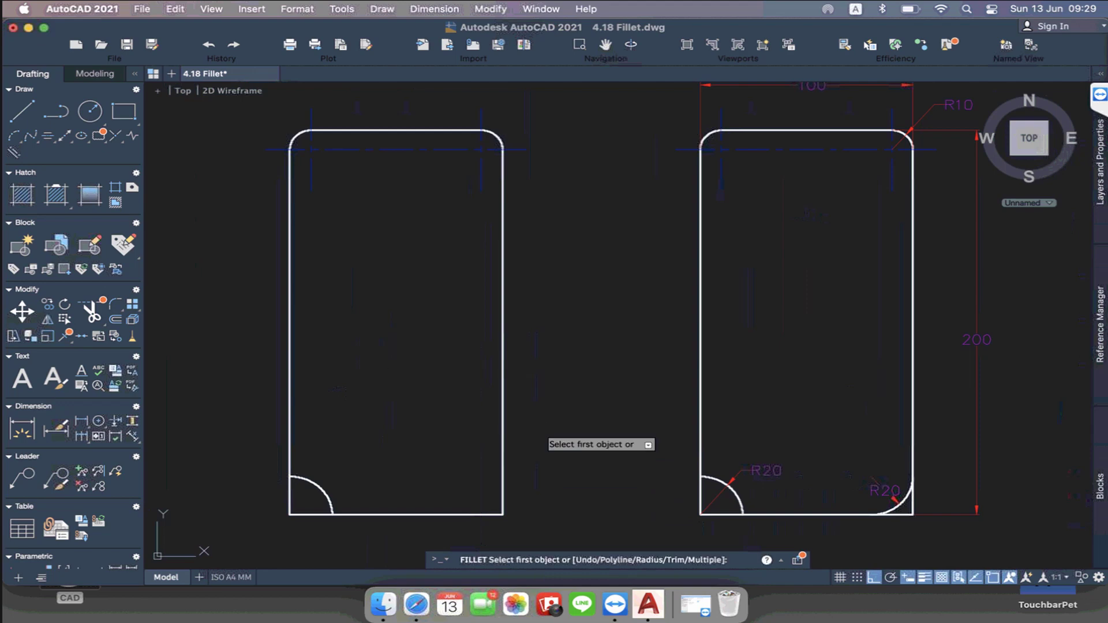
key("Return")
type("20")
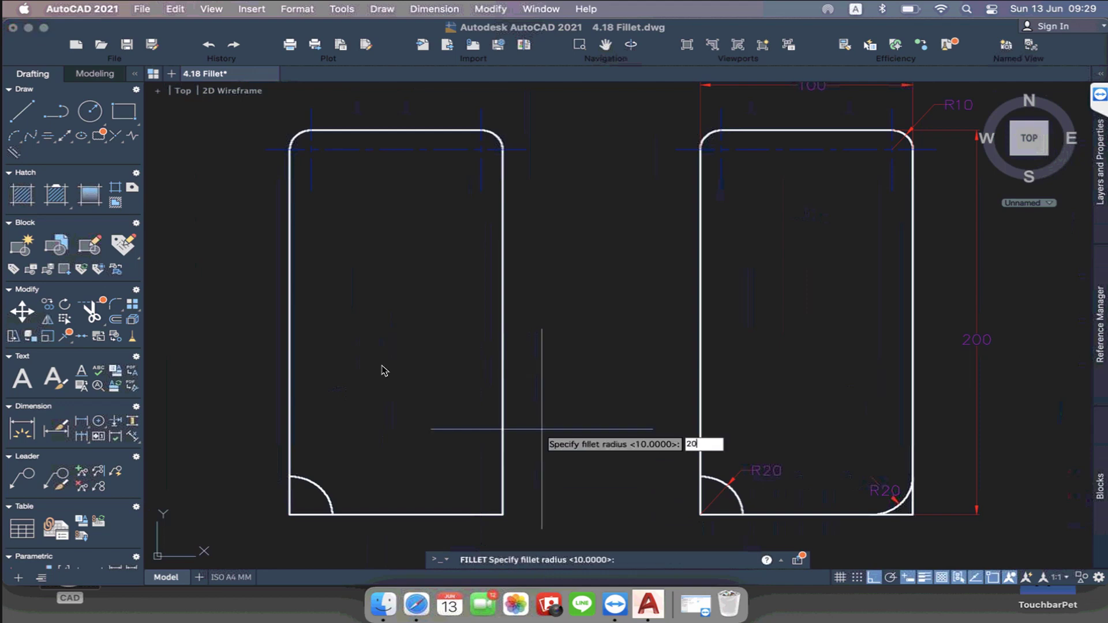
key("Return")
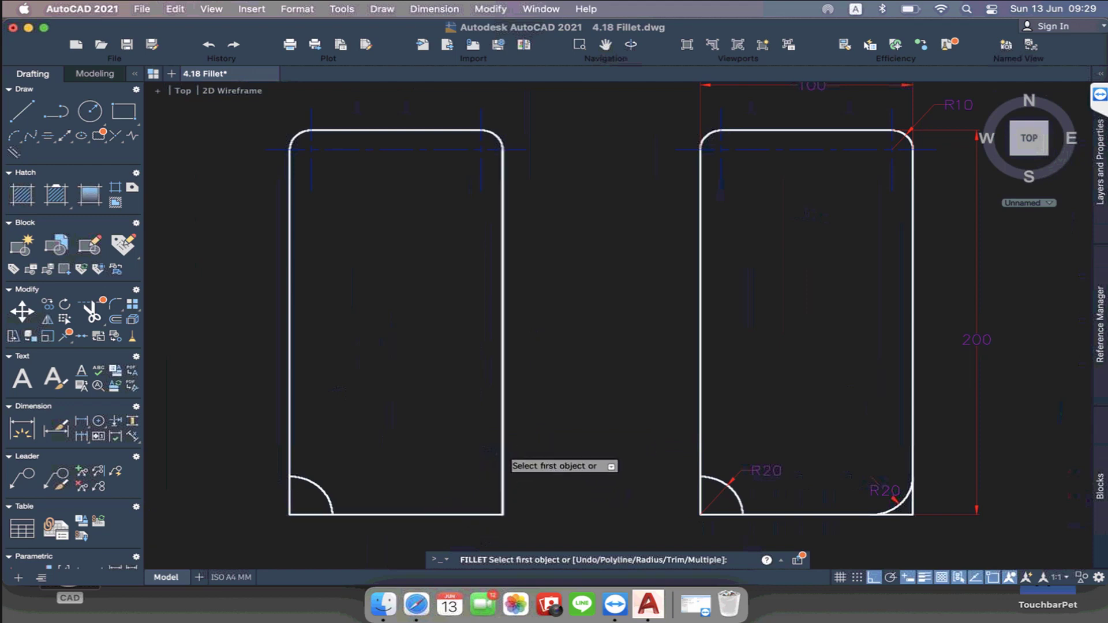
Round the left rectangle's bottom-right corner with the R20 fillet
scroll(500, 456, "up", 1)
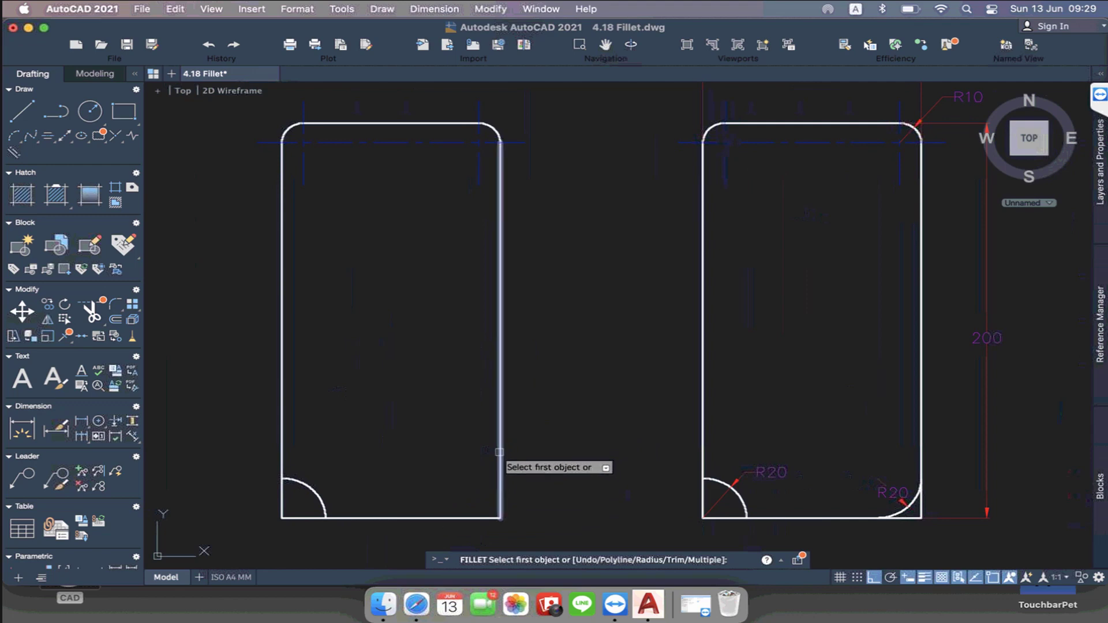
left_click(499, 456)
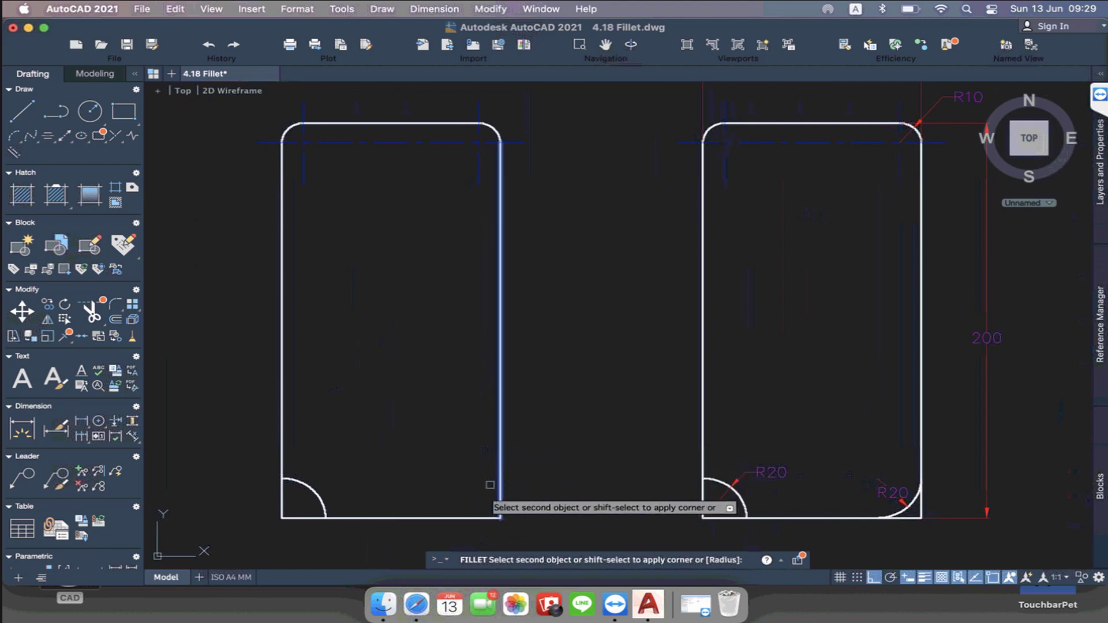
left_click(444, 517)
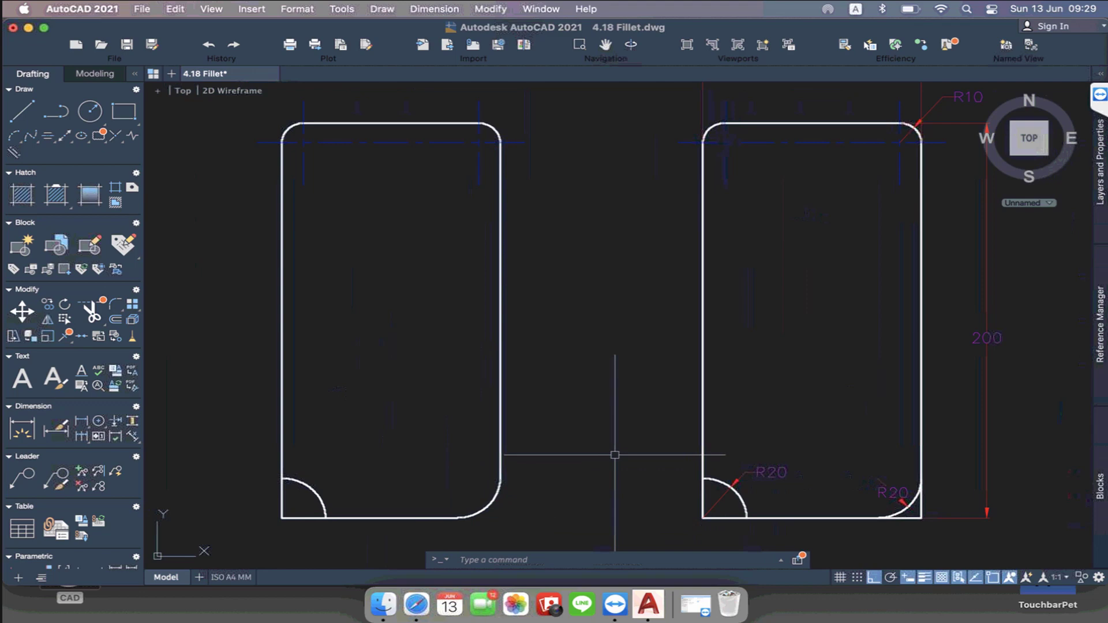
scroll(615, 455, "down", 1)
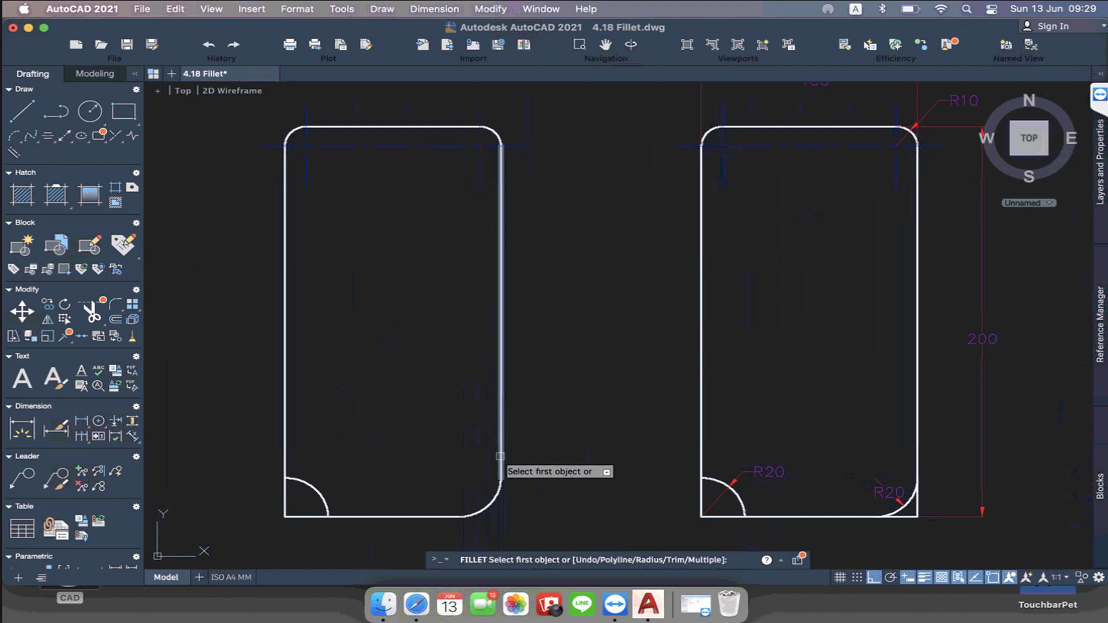
left_click(500, 456)
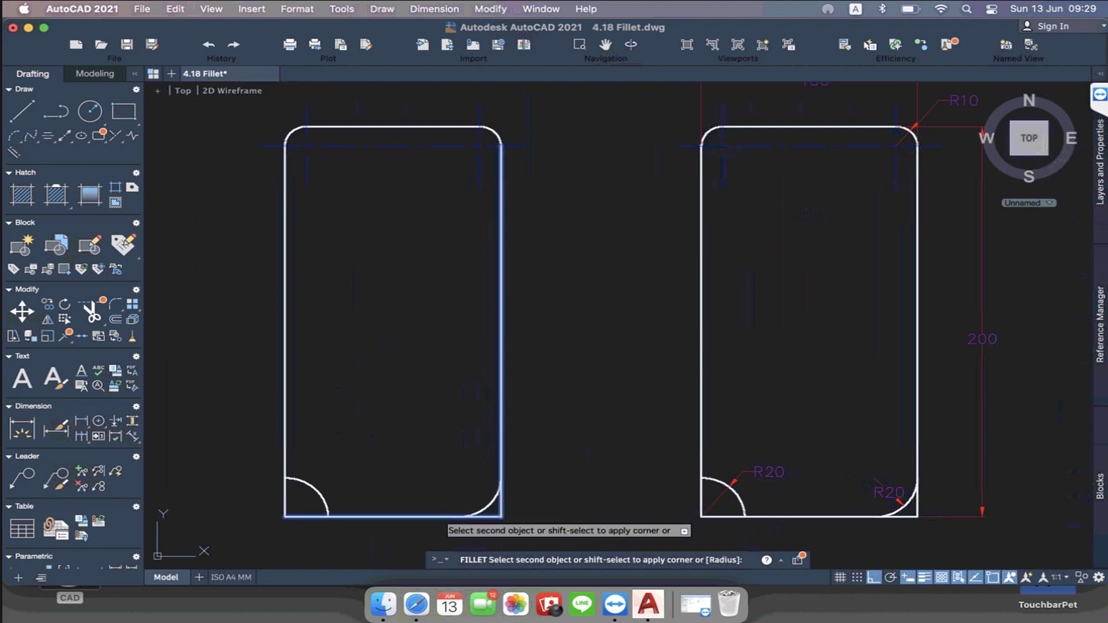
left_click(439, 517)
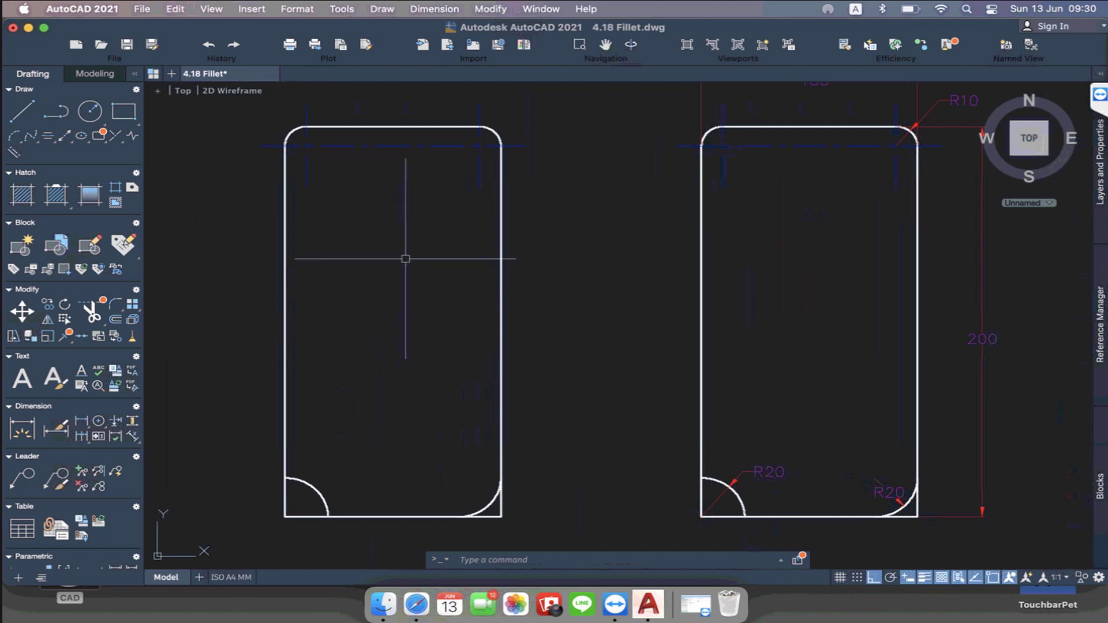
Select 4.19 Blend Curves.dwg in the Open drawing dialog's file list
scroll(447, 279, "up", 2)
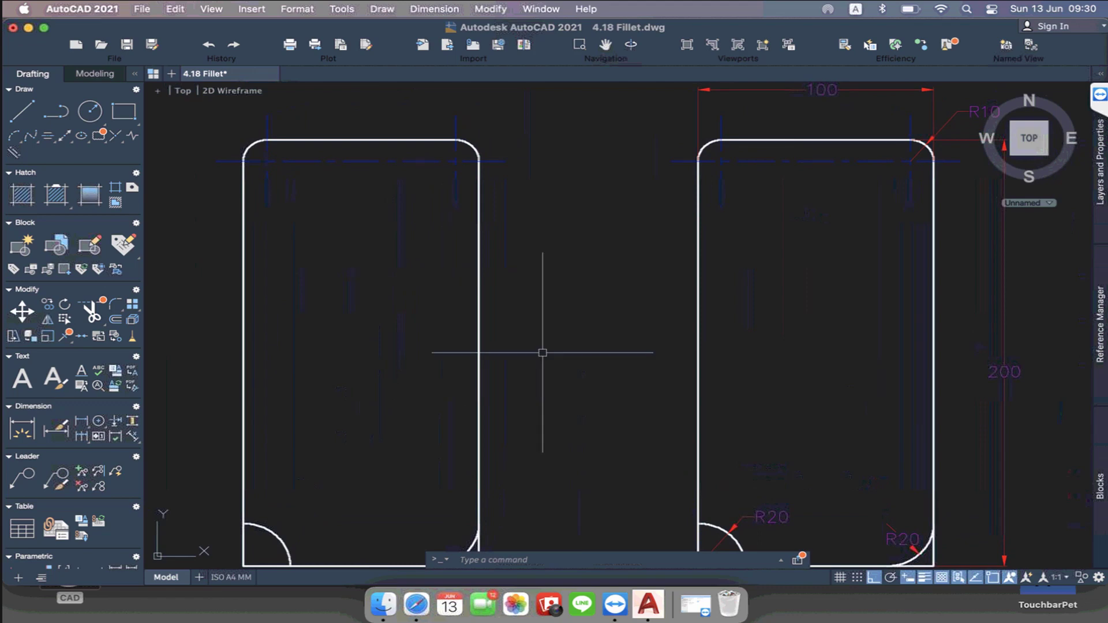
left_click(101, 46)
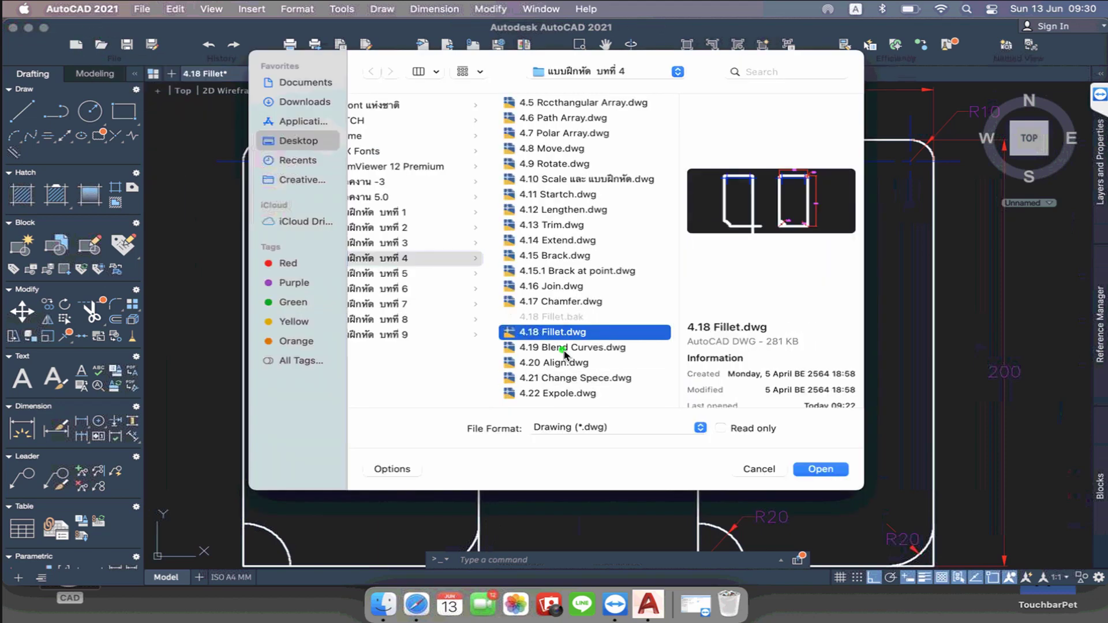
left_click(566, 353)
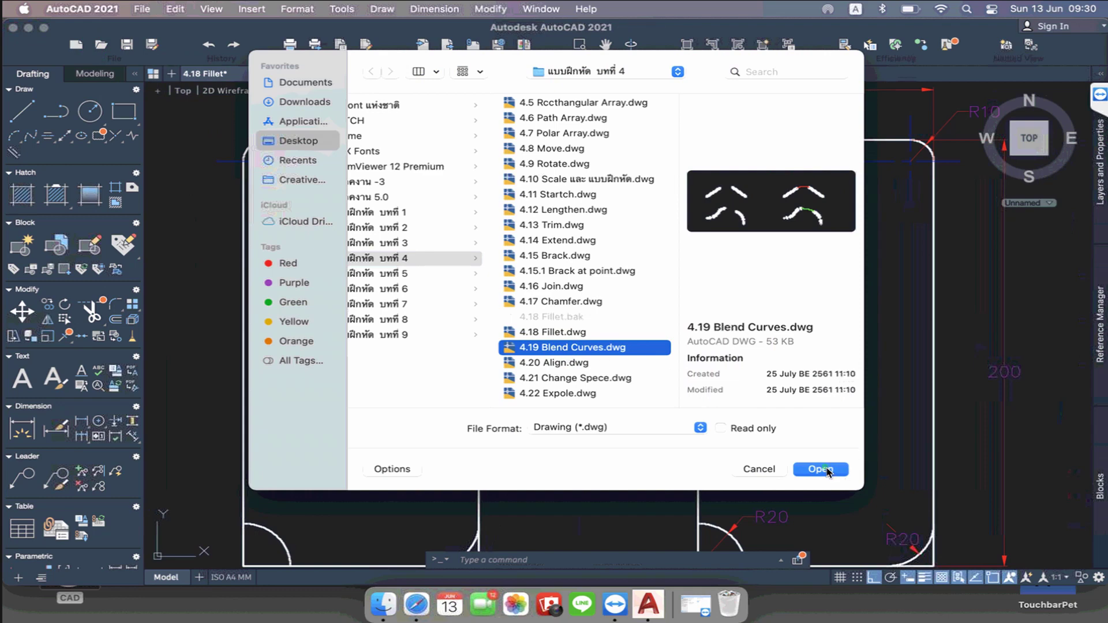
Open the selected 4.19 Blend Curves.dwg exercise drawing
left_click(826, 470)
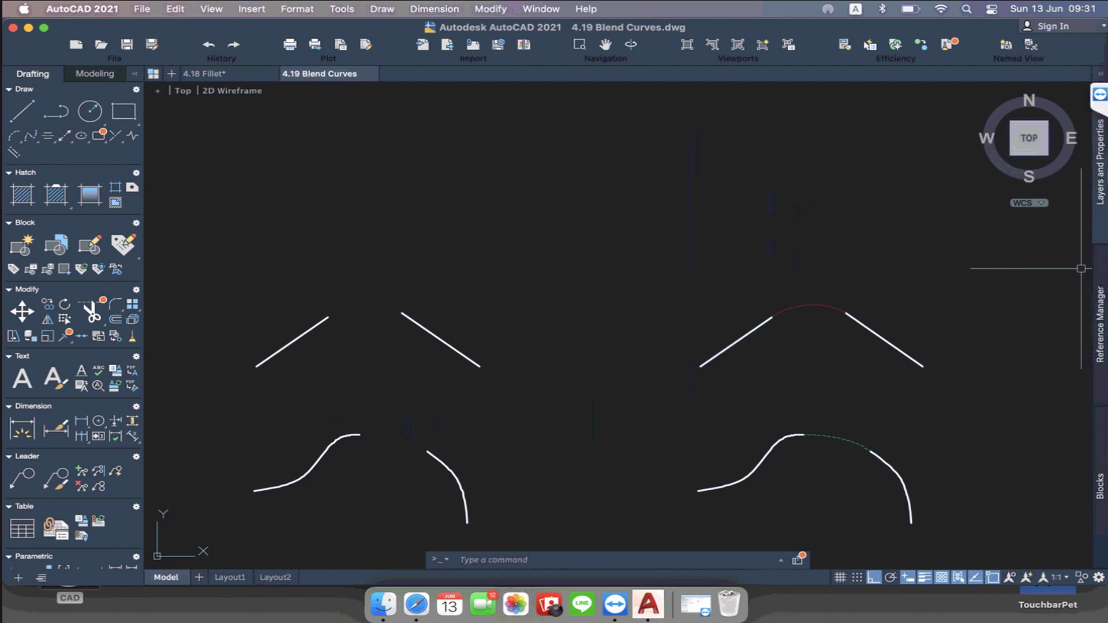
Expand the Properties palette from its side tab on the right edge
left_click(1099, 165)
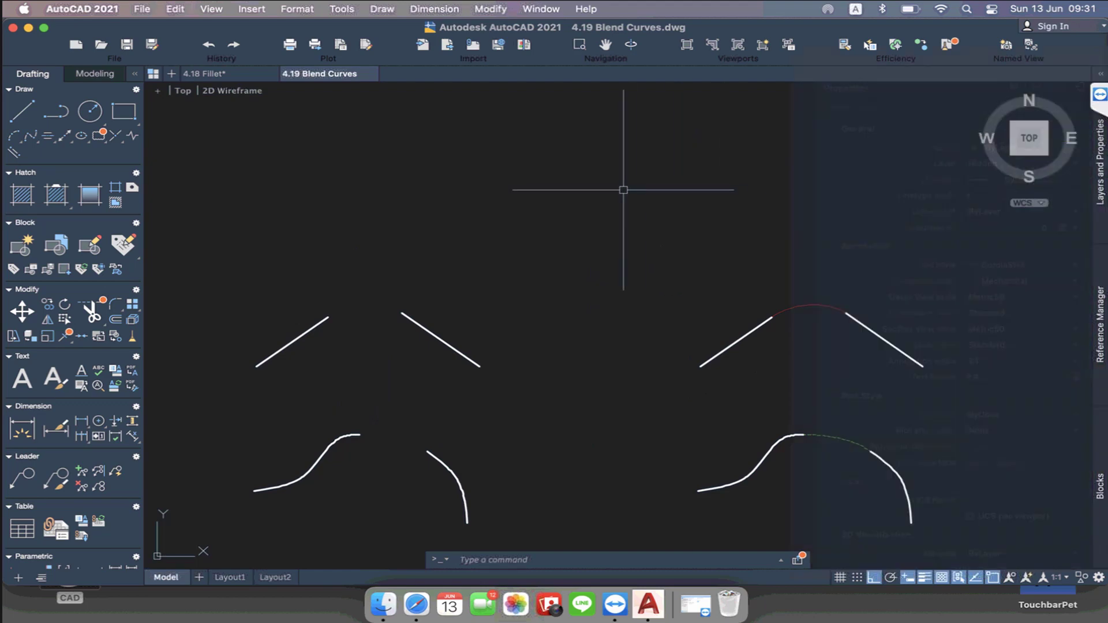
Open the layer manager with LA and make Profile the current layer
type("l")
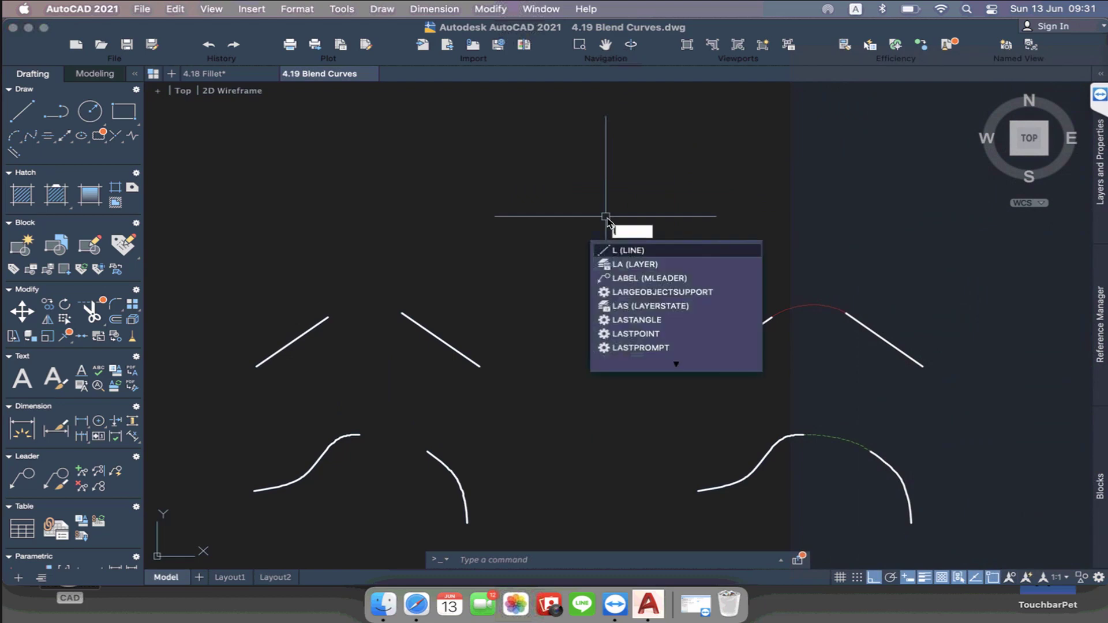
type("a")
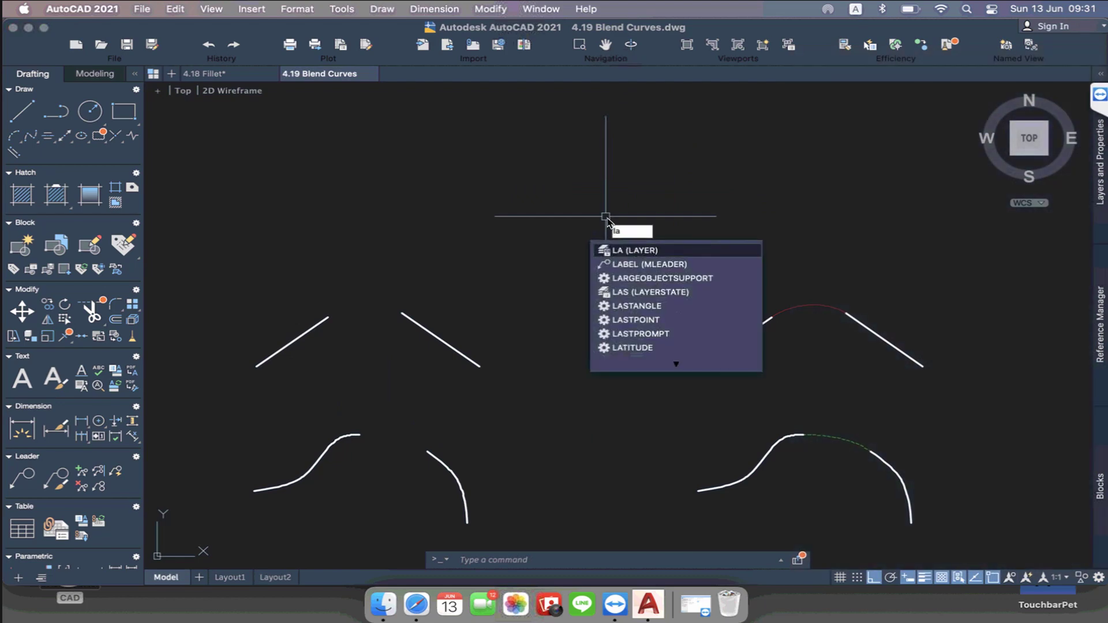
key("Return")
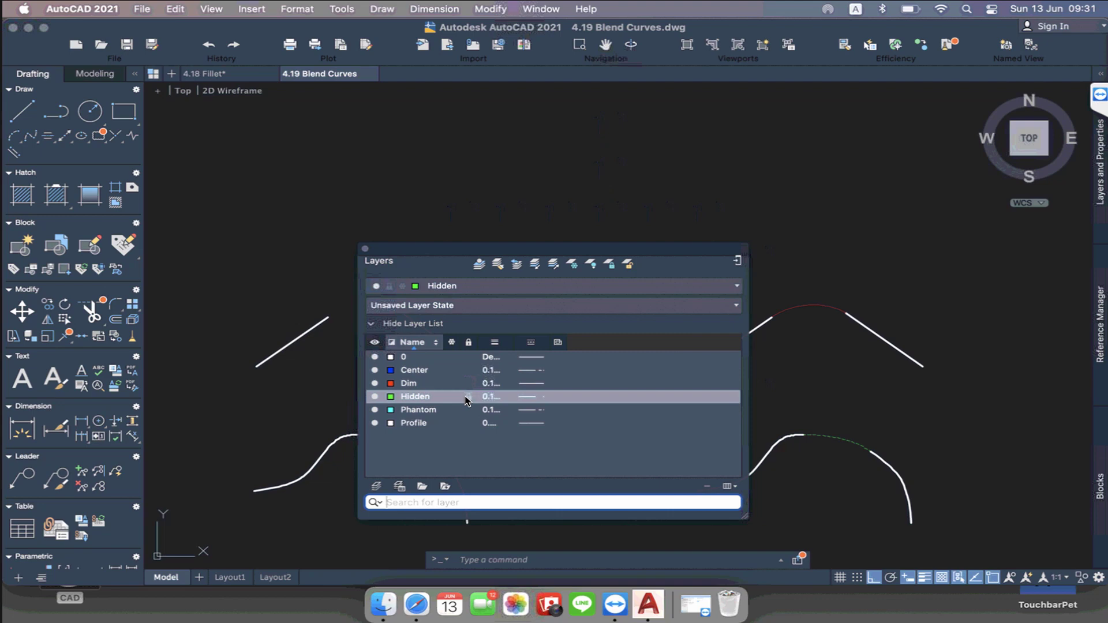
left_click(413, 427)
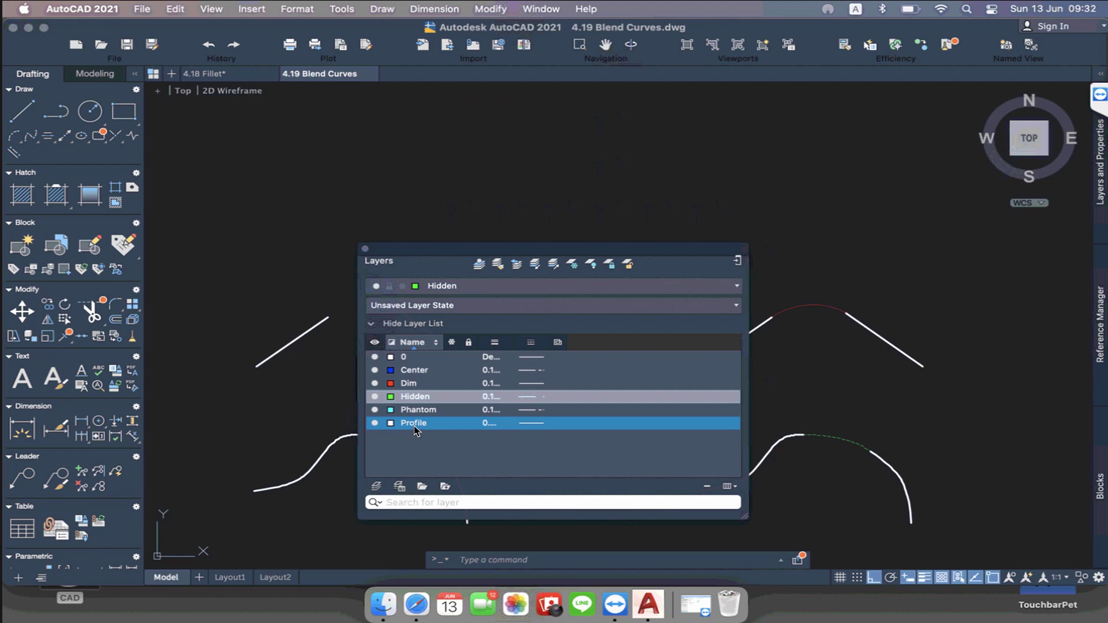
double_click(414, 428)
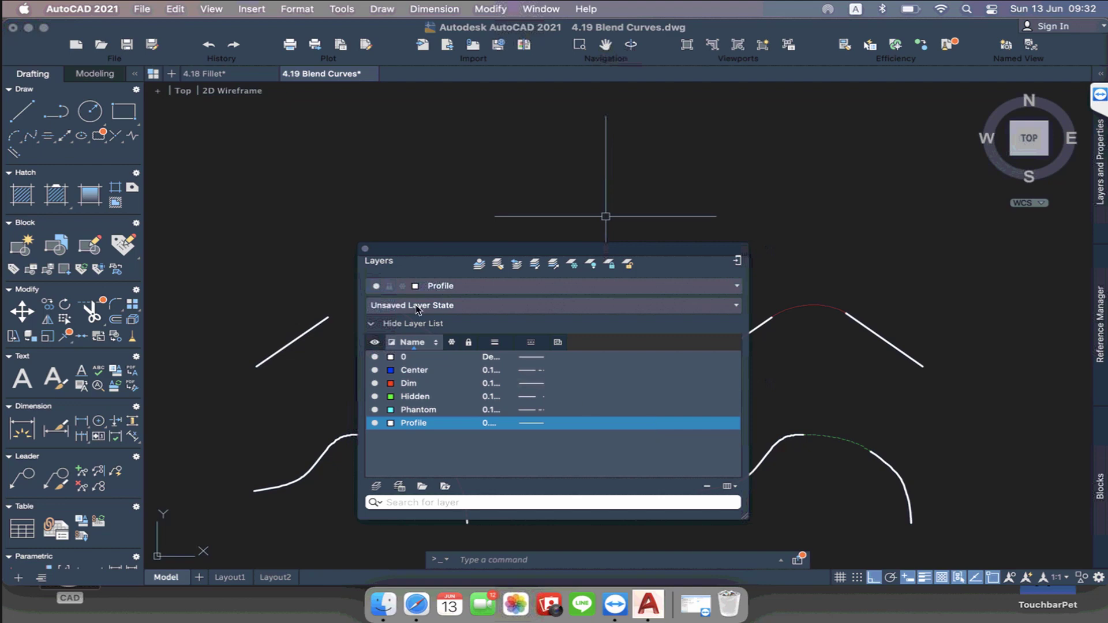
Close the layer manager and check the Color and Layer settings in Properties, keeping Profile current
left_click(366, 250)
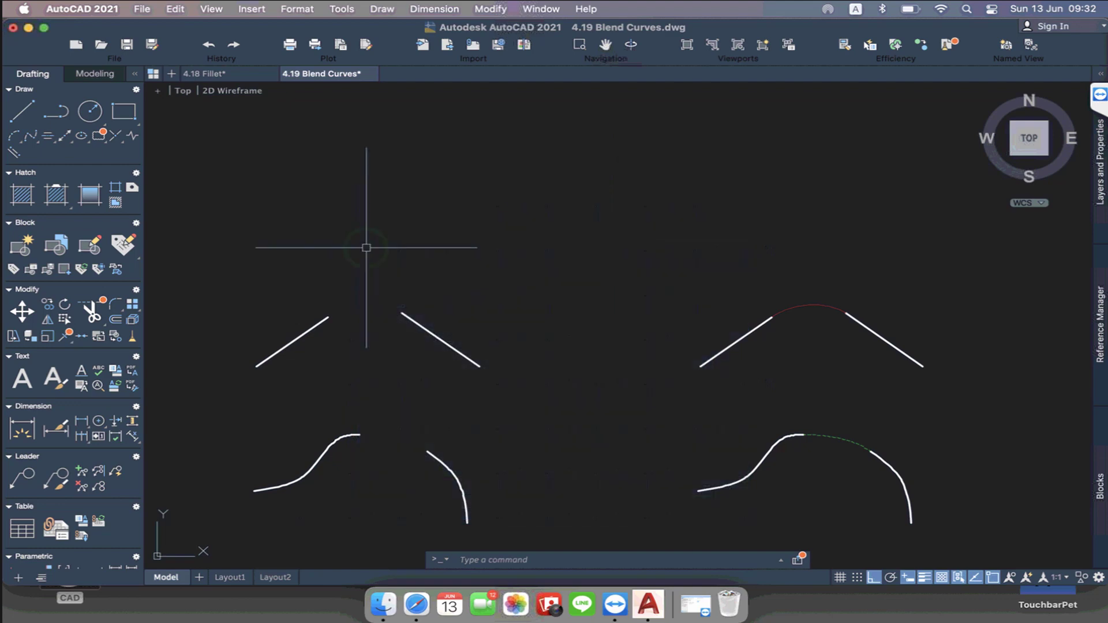
left_click(1100, 157)
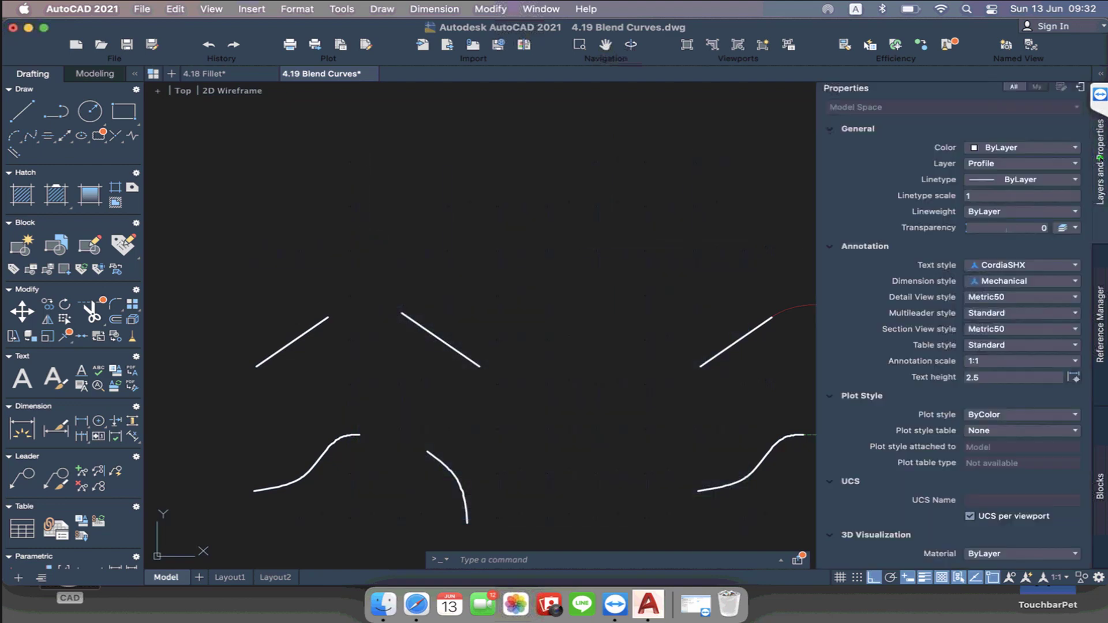
left_click(1065, 147)
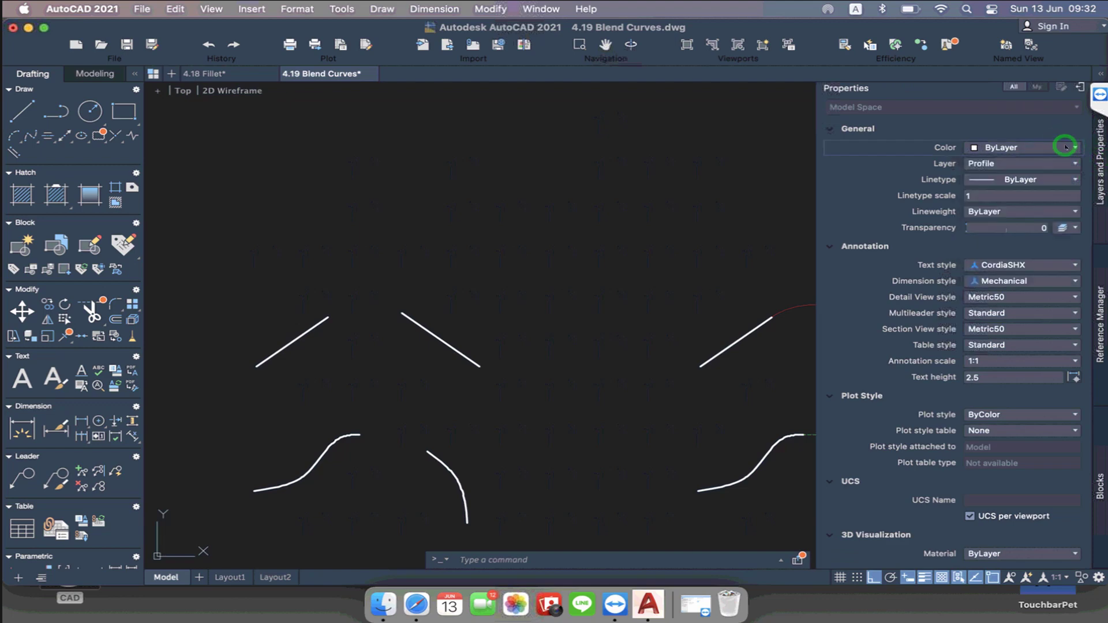
left_click(1066, 166)
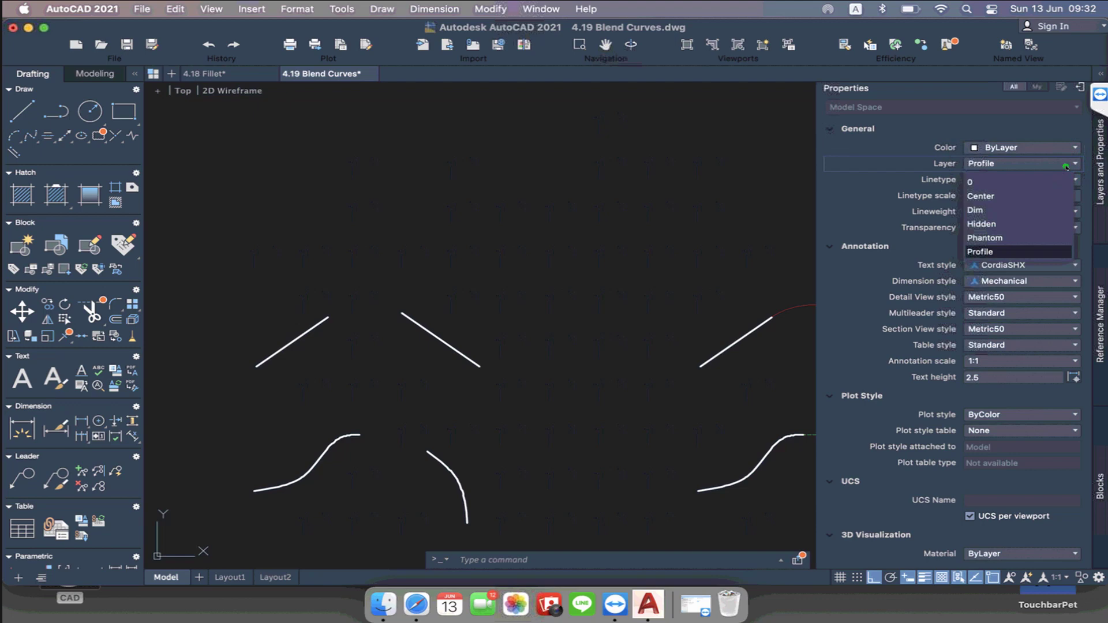
left_click(1066, 166)
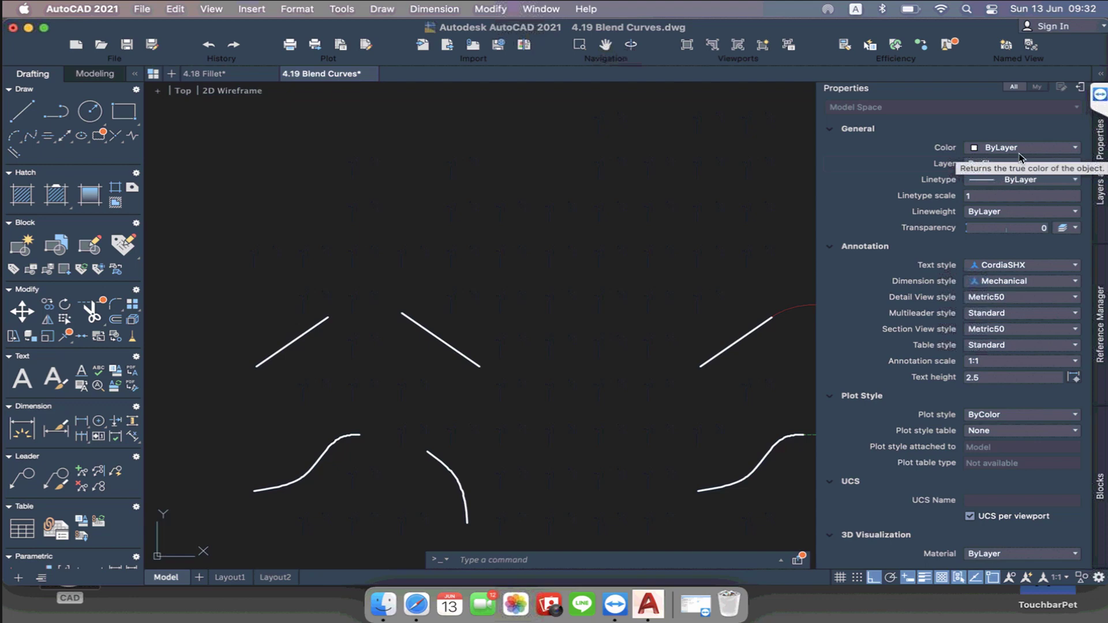
left_click(701, 191)
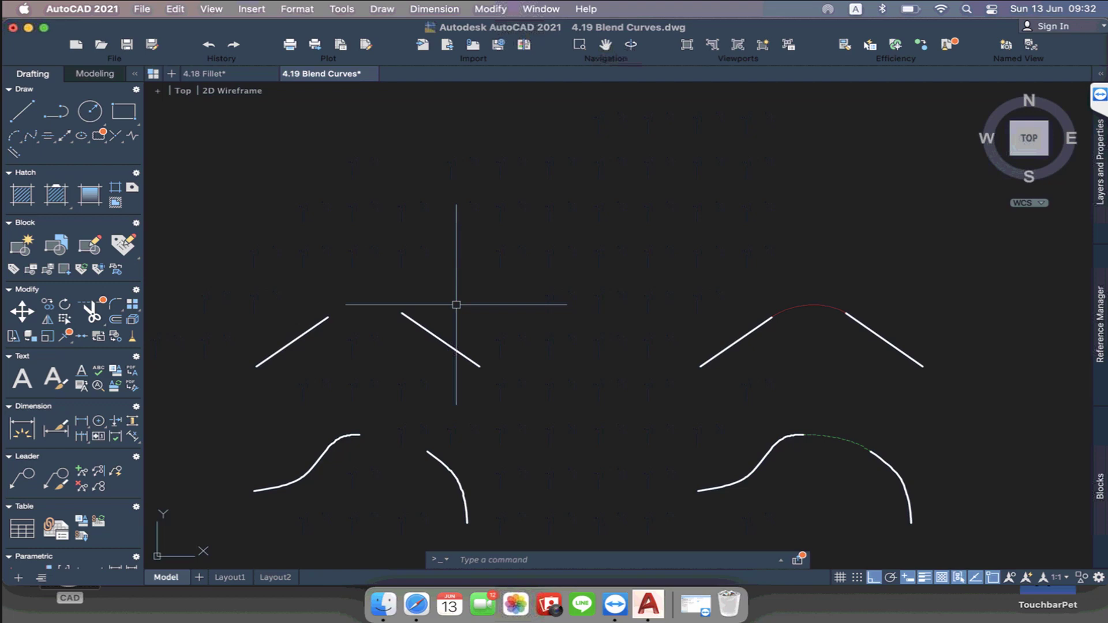
Enter 'ble' so the BLEND command appears as a suggestion
type("ble")
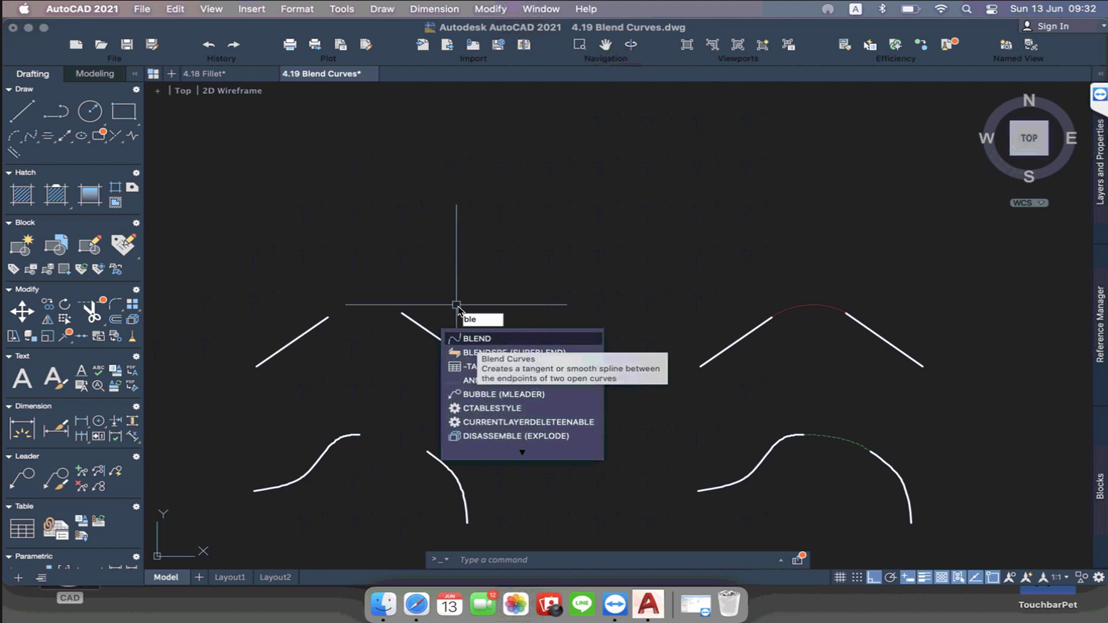
Join the two upper-left lines with a smooth BLEND curve
left_click(477, 341)
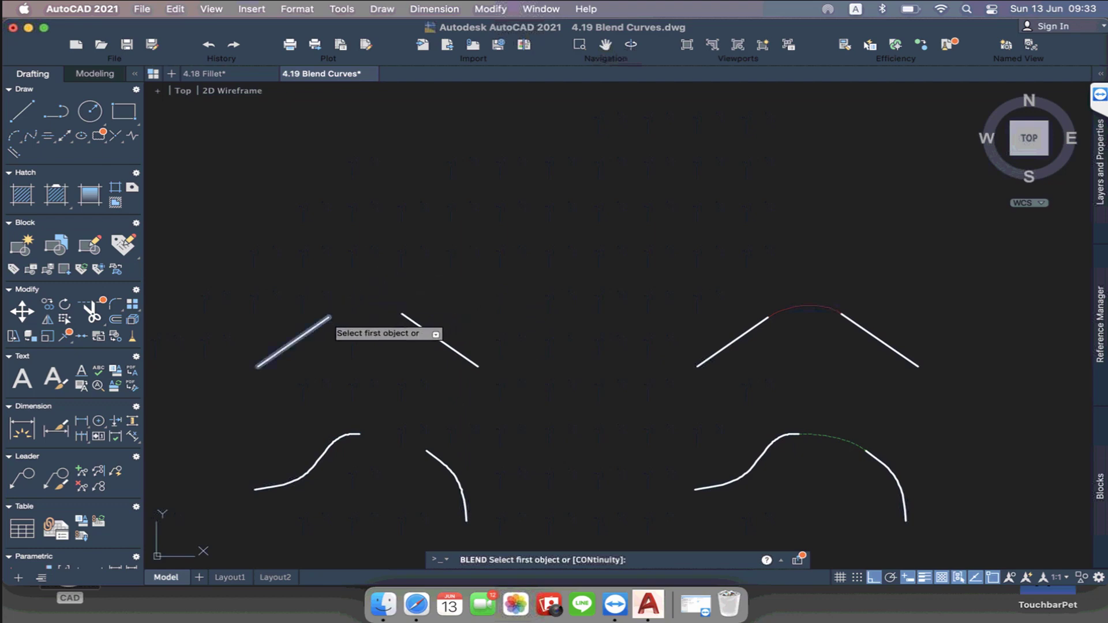
right_click(329, 316)
left_click(459, 311)
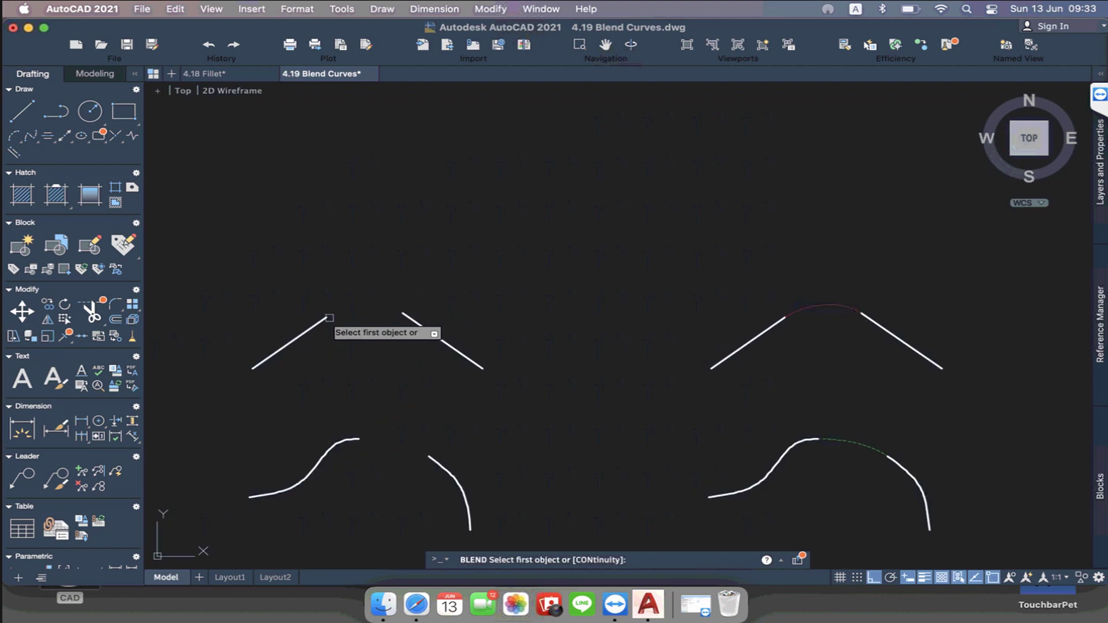
left_click(326, 317)
left_click(410, 317)
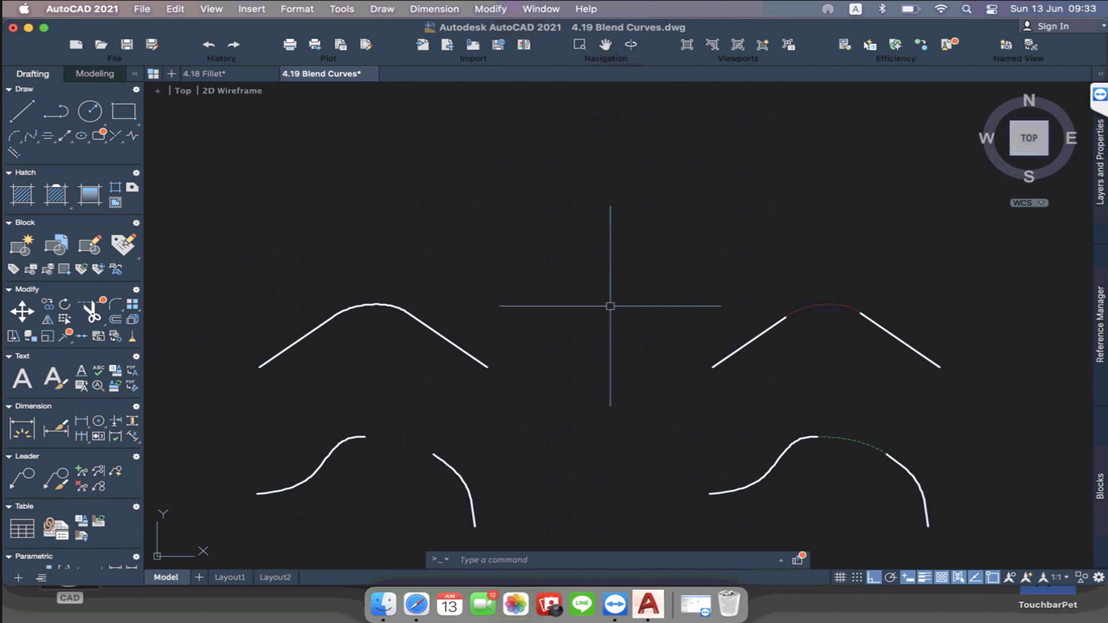
scroll(610, 305, "up", 1)
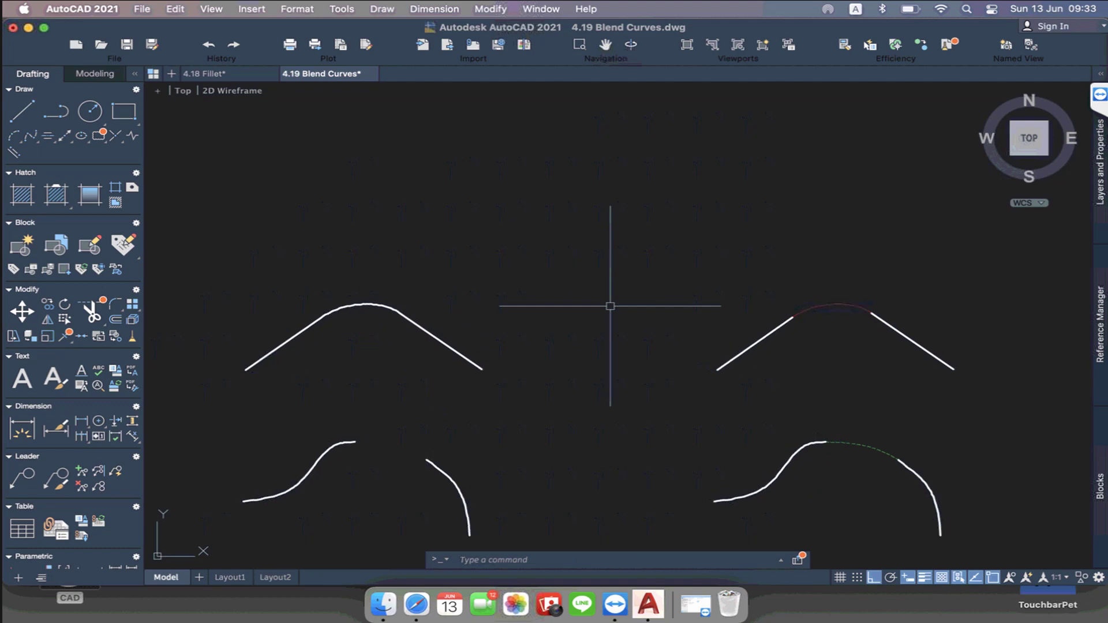
Undo the upper-left blend, retry BLEND on the same lines, then undo it again
key("super+z")
key("super+z")
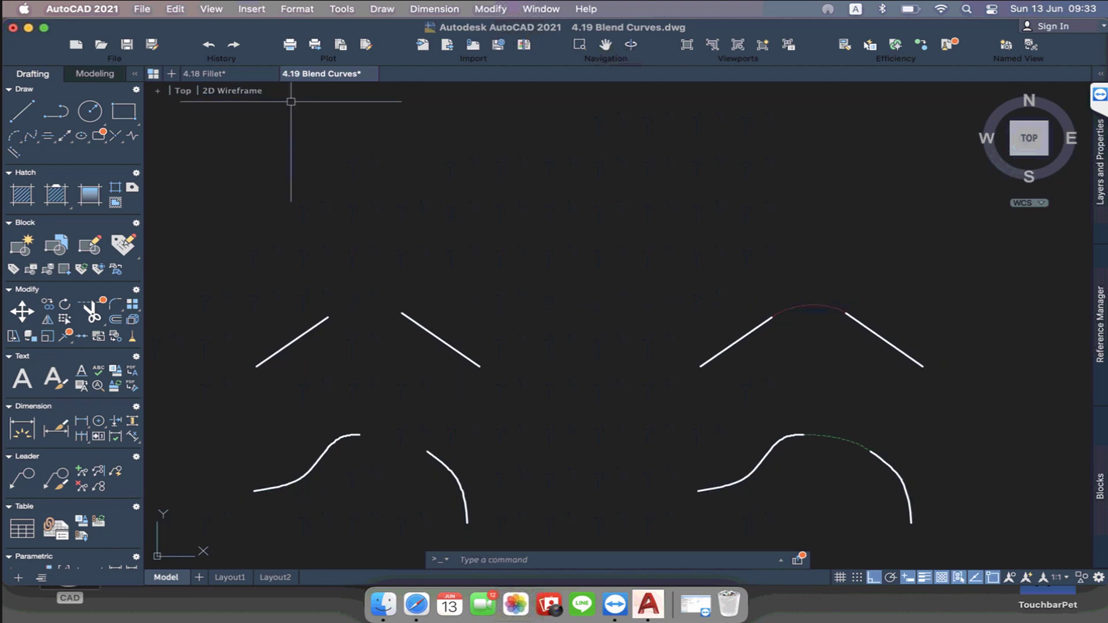
type("ble")
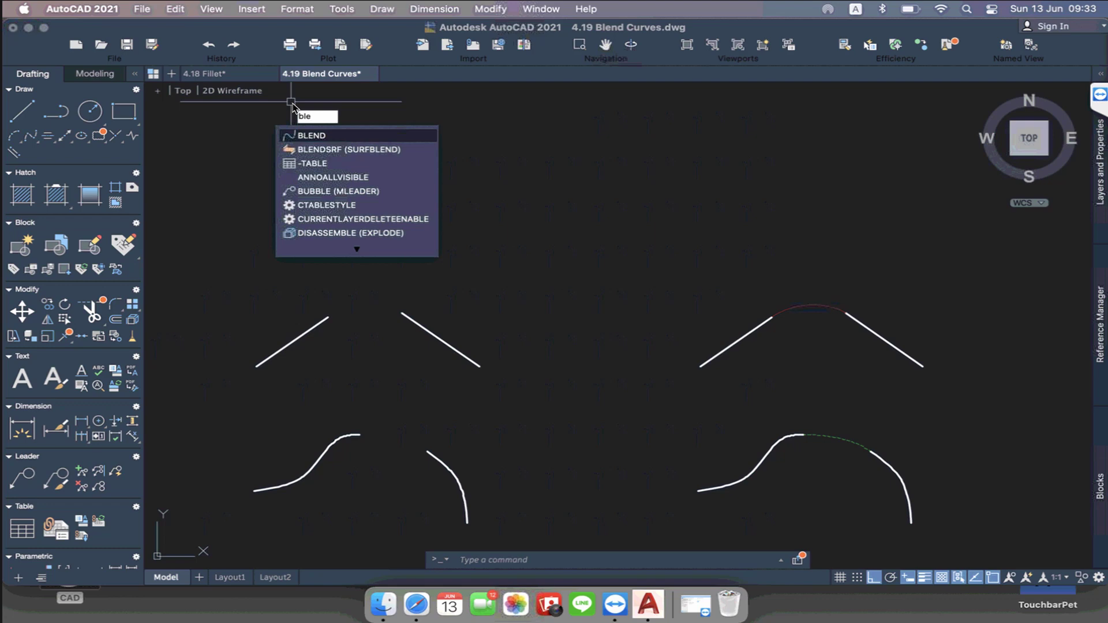
left_click(312, 134)
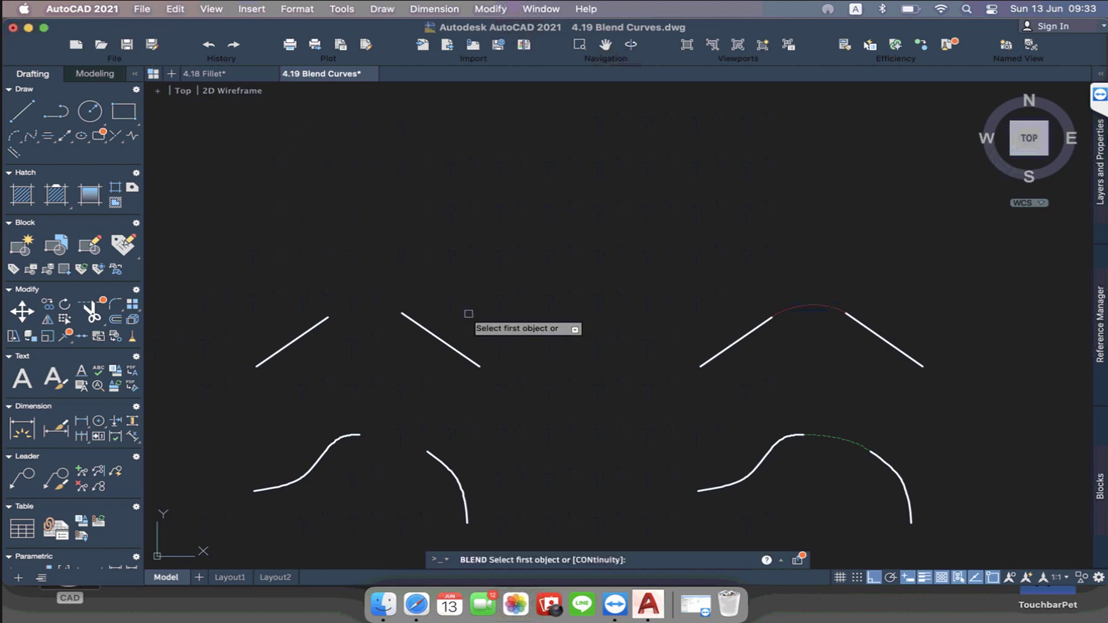
left_click(469, 360)
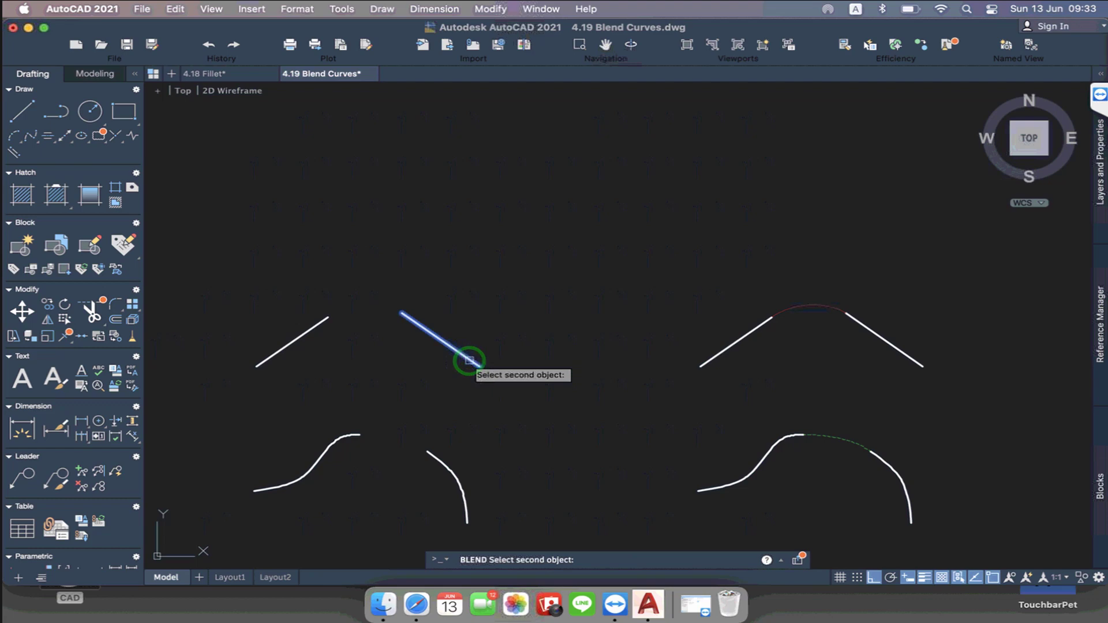
left_click(322, 320)
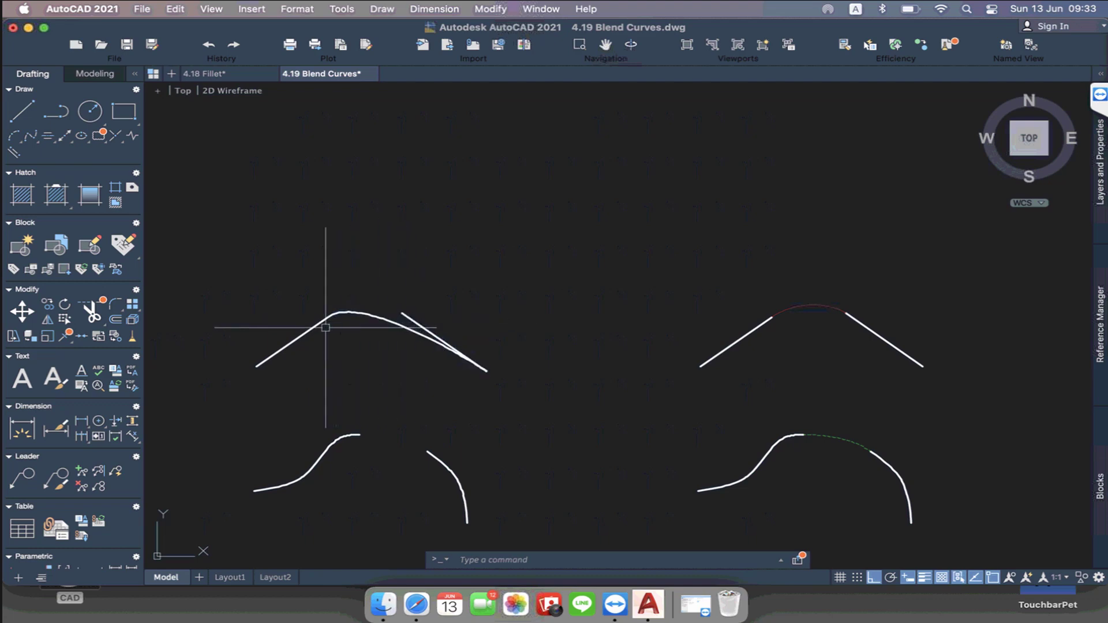
key("super+z")
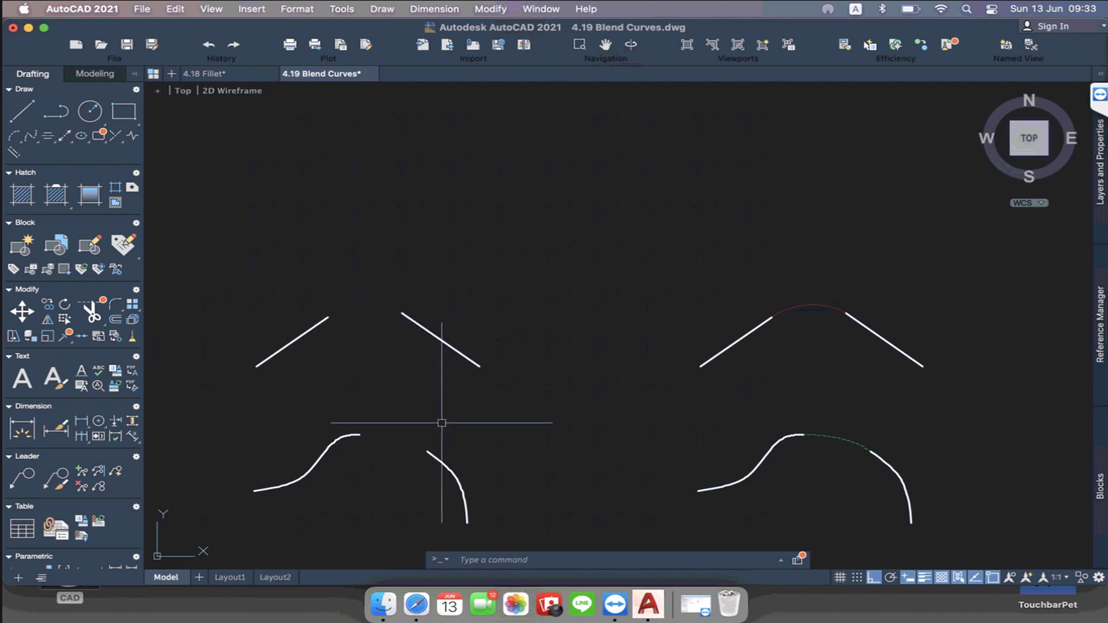
middle_click_drag(563, 329, 572, 293)
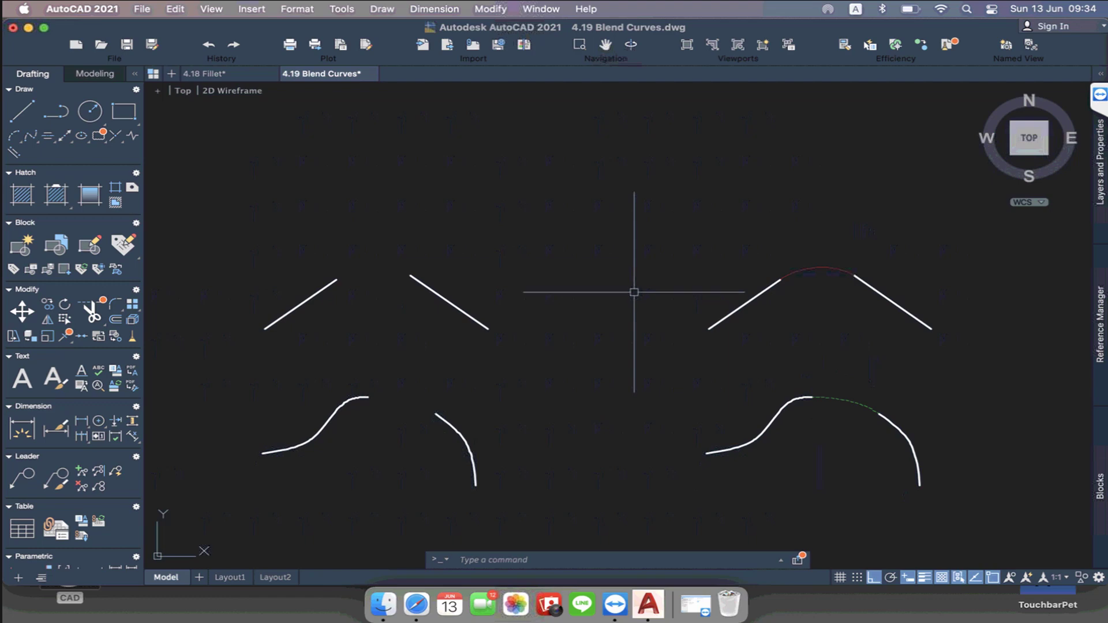
Open the 4.20 Align.dwg drawing from the Open dialog
left_click(103, 46)
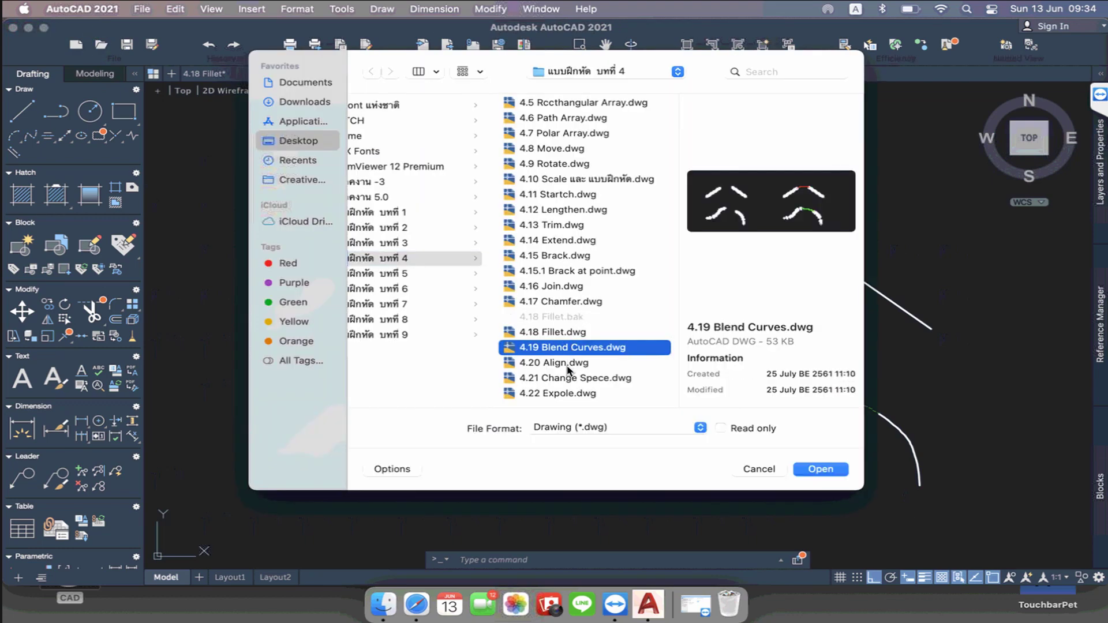
left_click(568, 367)
left_click(830, 470)
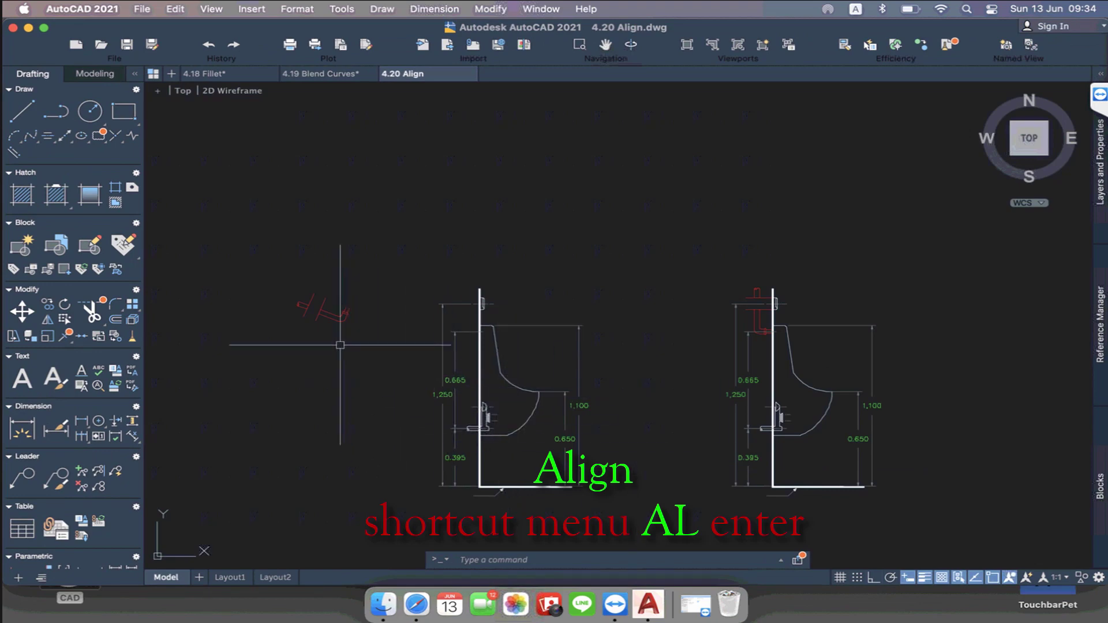
scroll(324, 315, "up", 2)
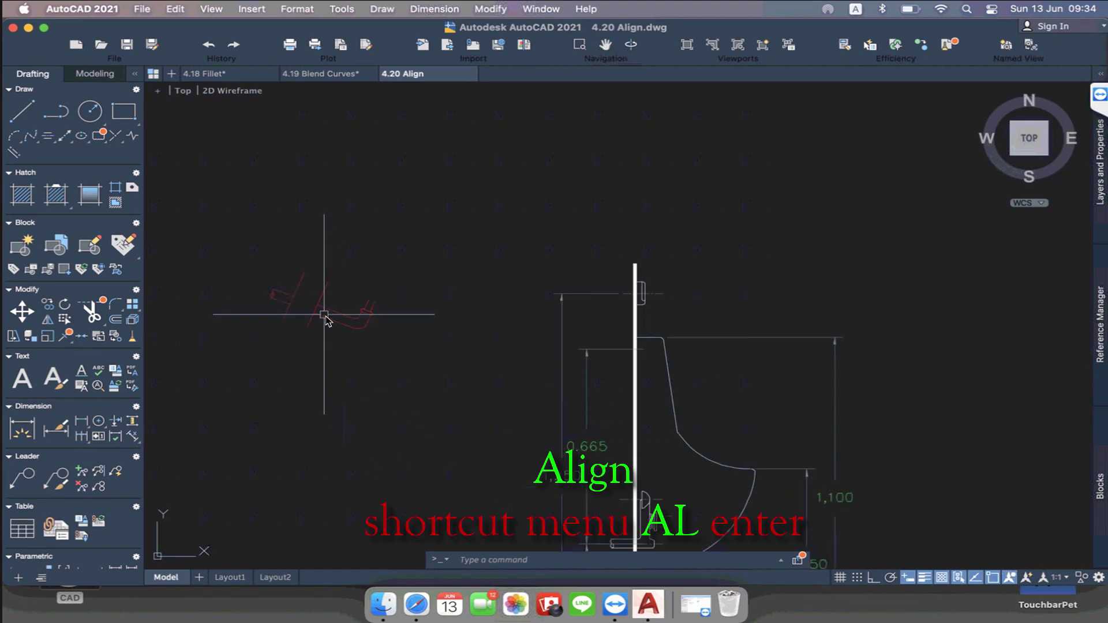
scroll(320, 313, "up", 1)
scroll(318, 311, "down", 2)
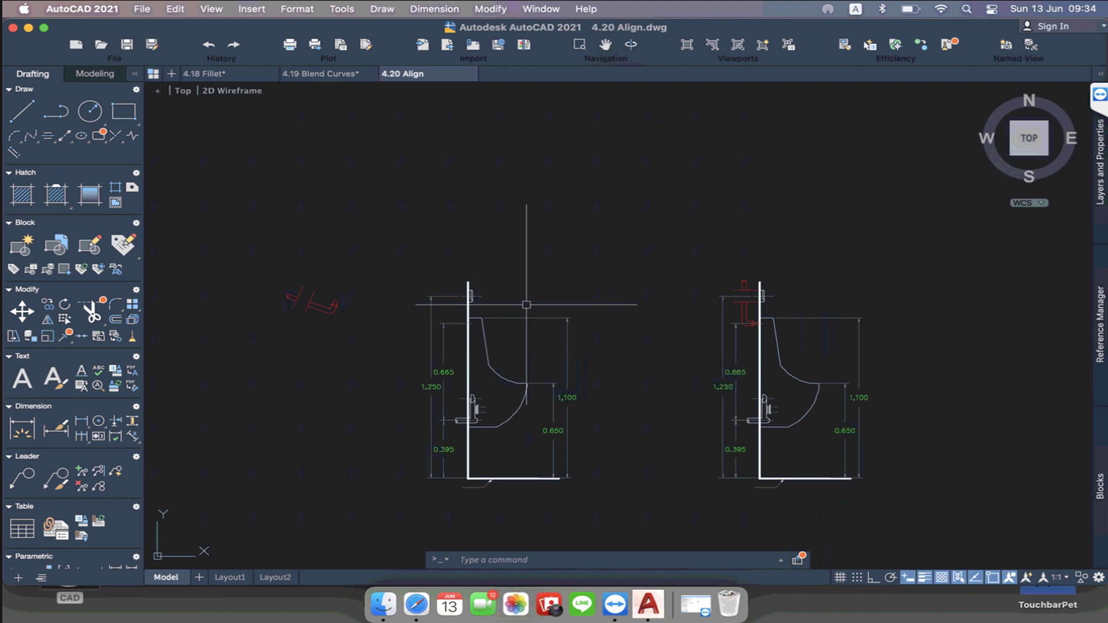
scroll(817, 317, "up", 5)
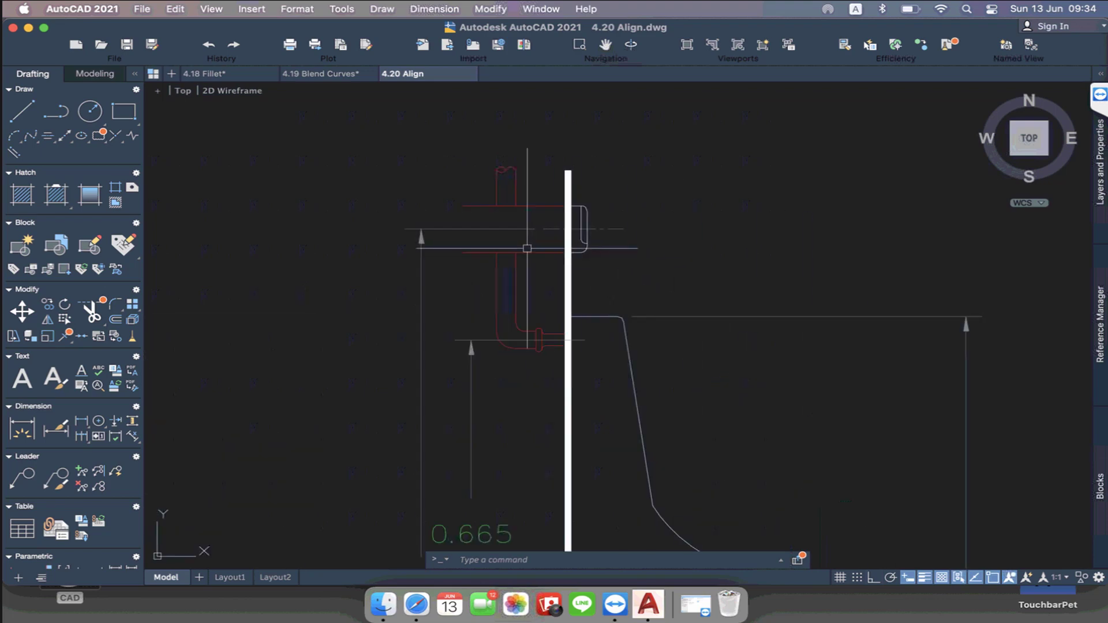
middle_click_drag(527, 248, 574, 282)
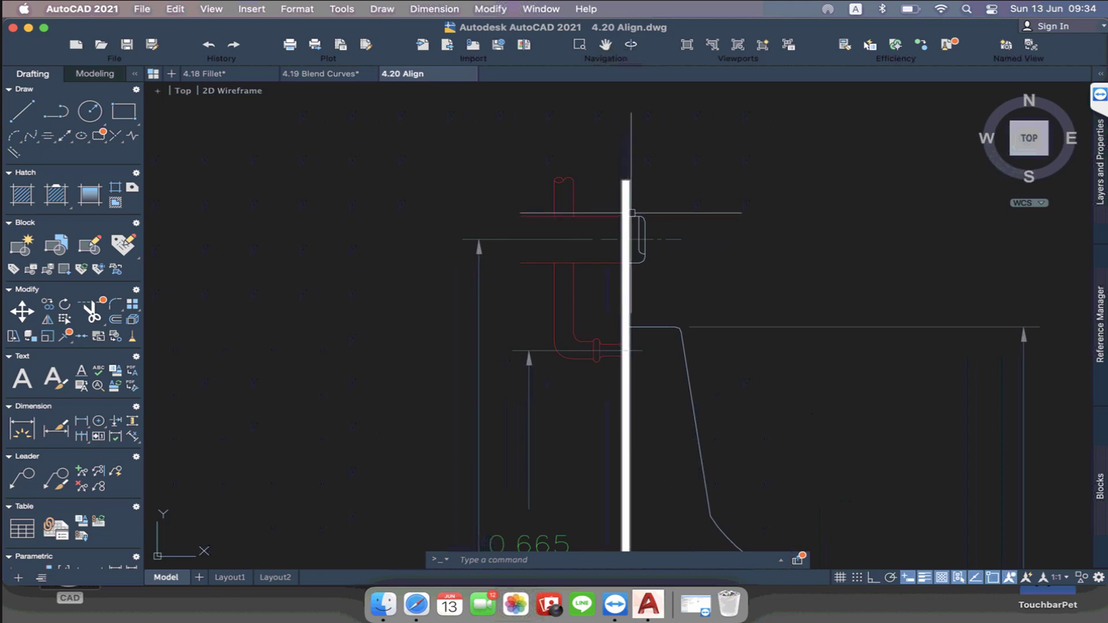
scroll(647, 235, "down", 5)
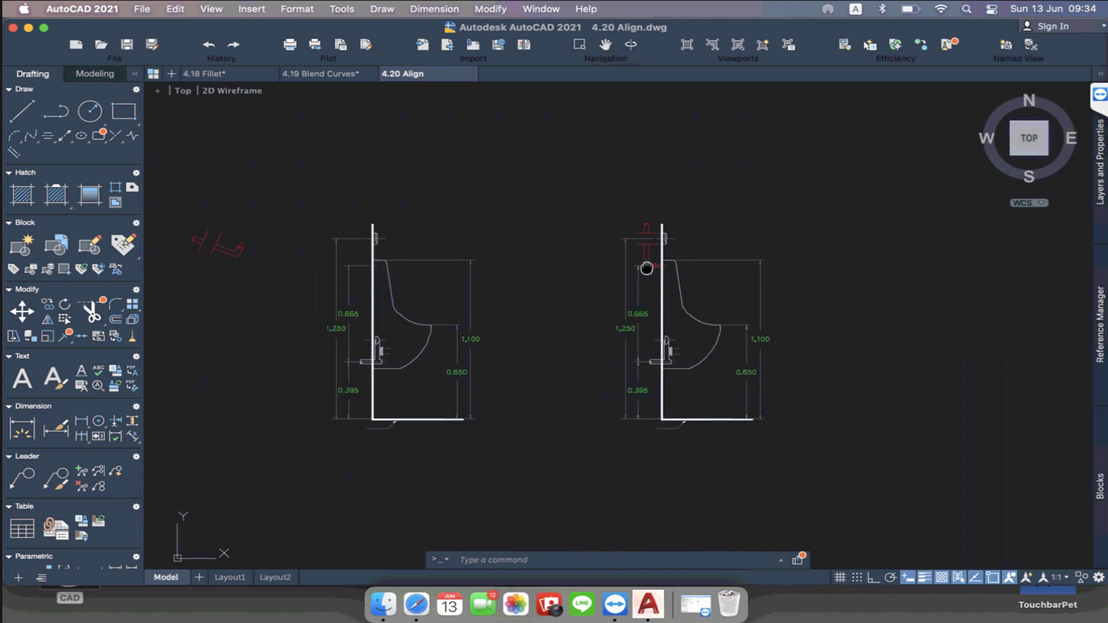
middle_click_drag(672, 268, 734, 272)
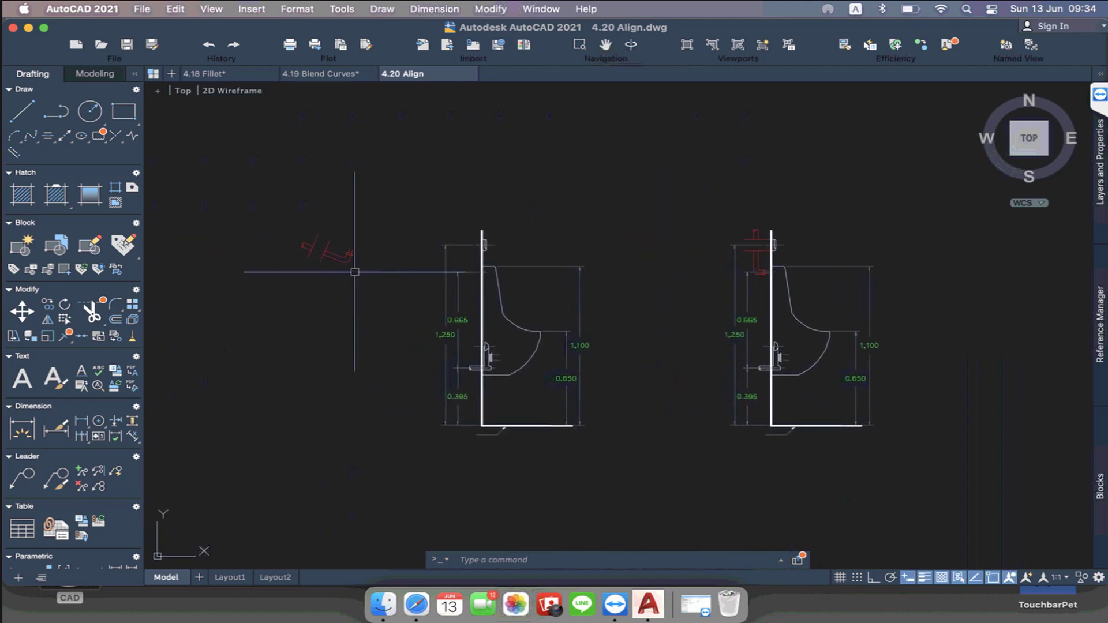
scroll(318, 250, "up", 3)
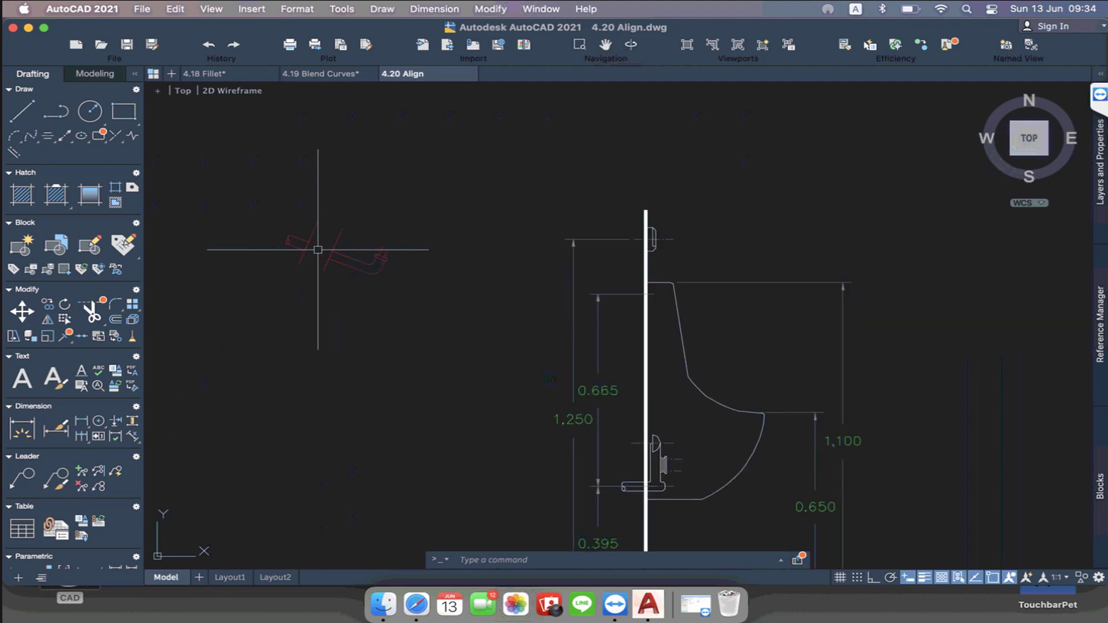
scroll(318, 249, "down", 3)
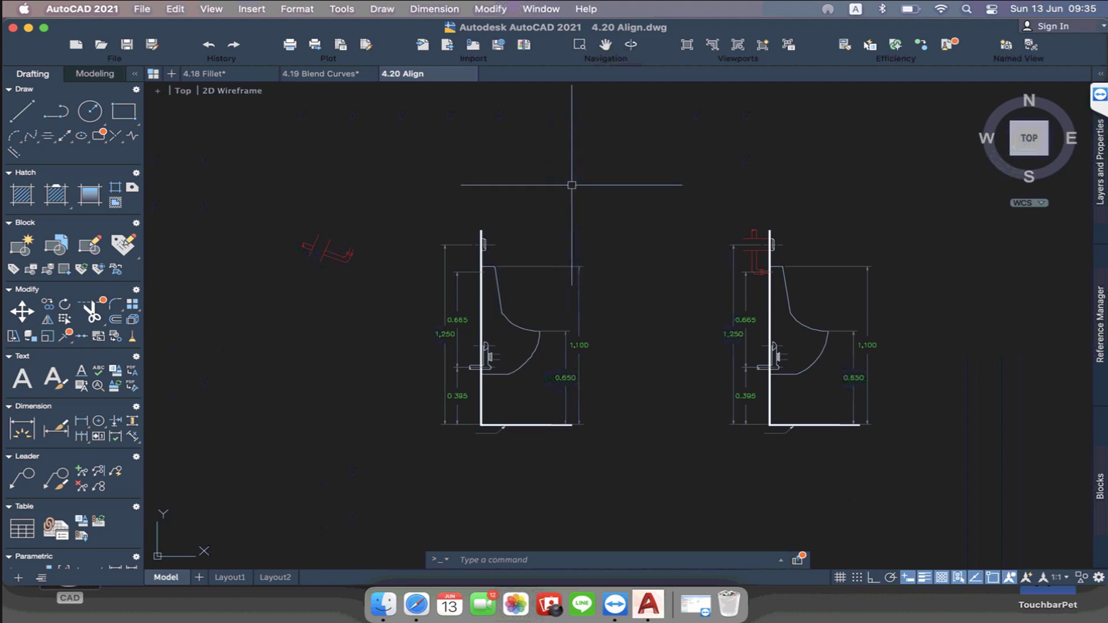
type("al")
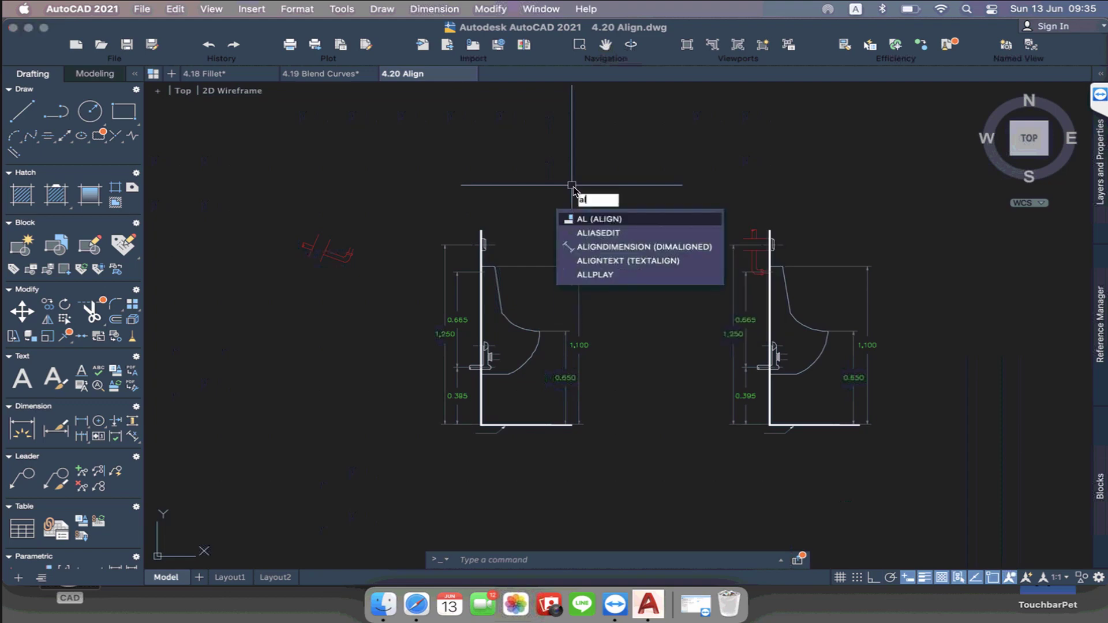
key("Return")
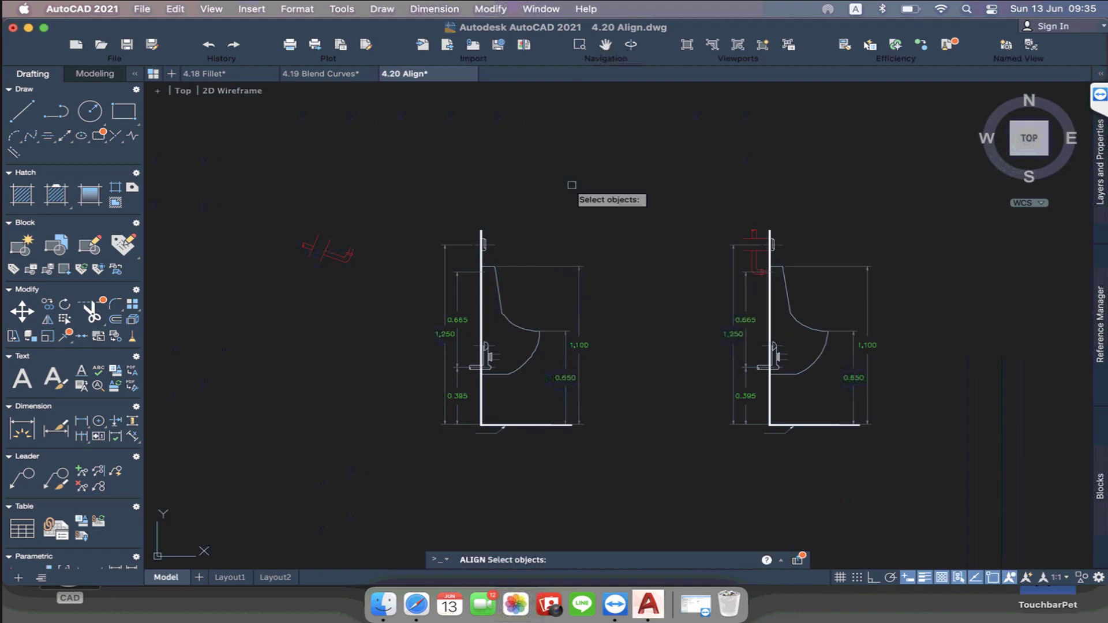
key("Escape")
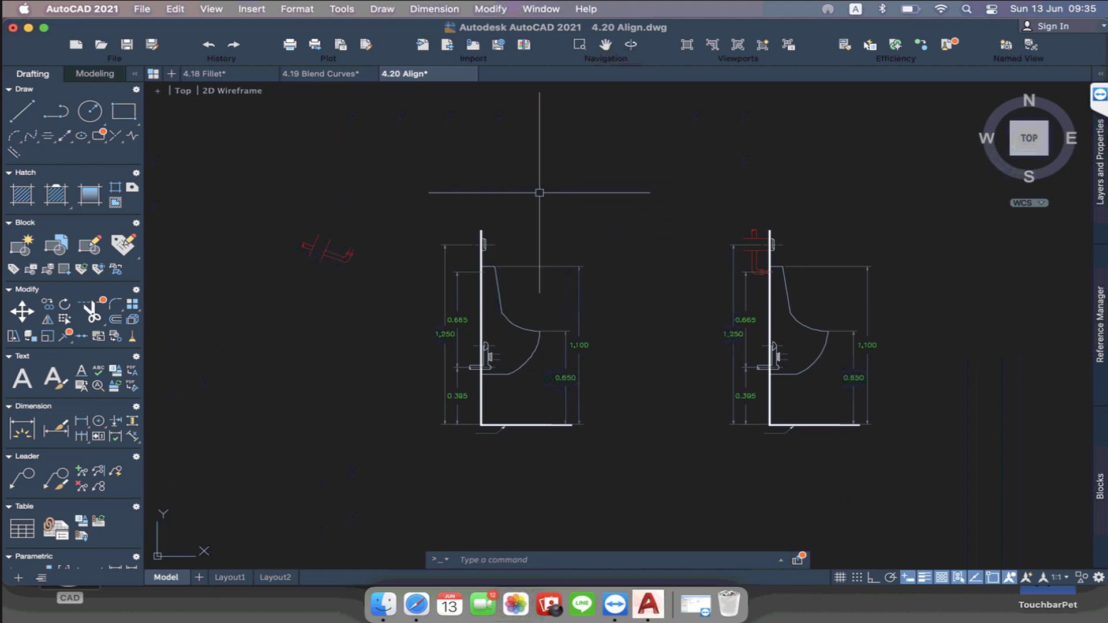
left_click(488, 8)
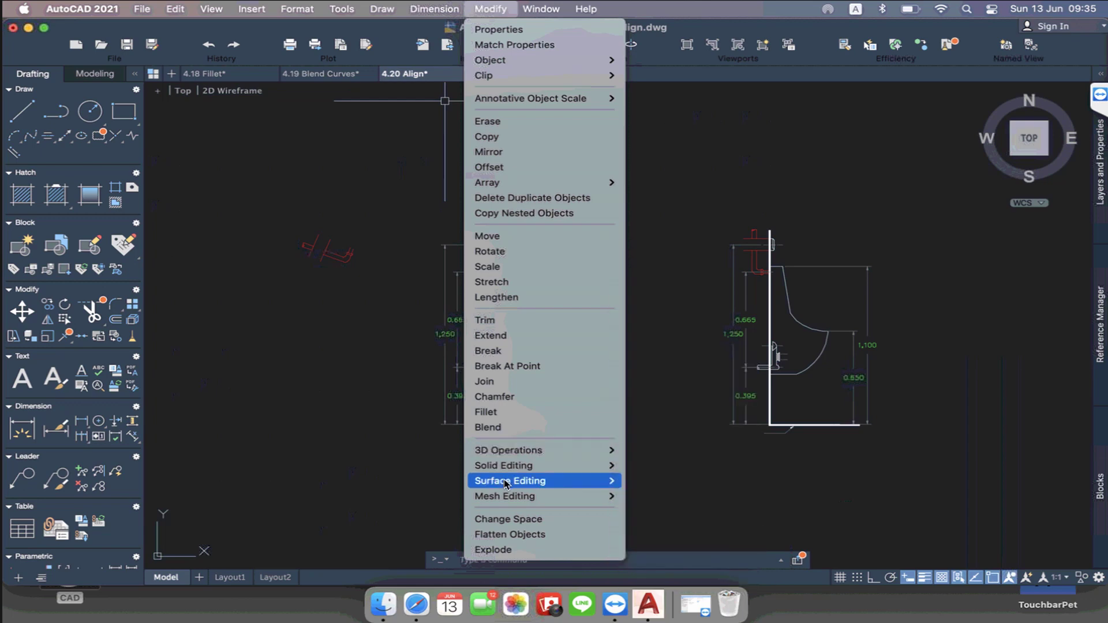
mouse_move(507, 450)
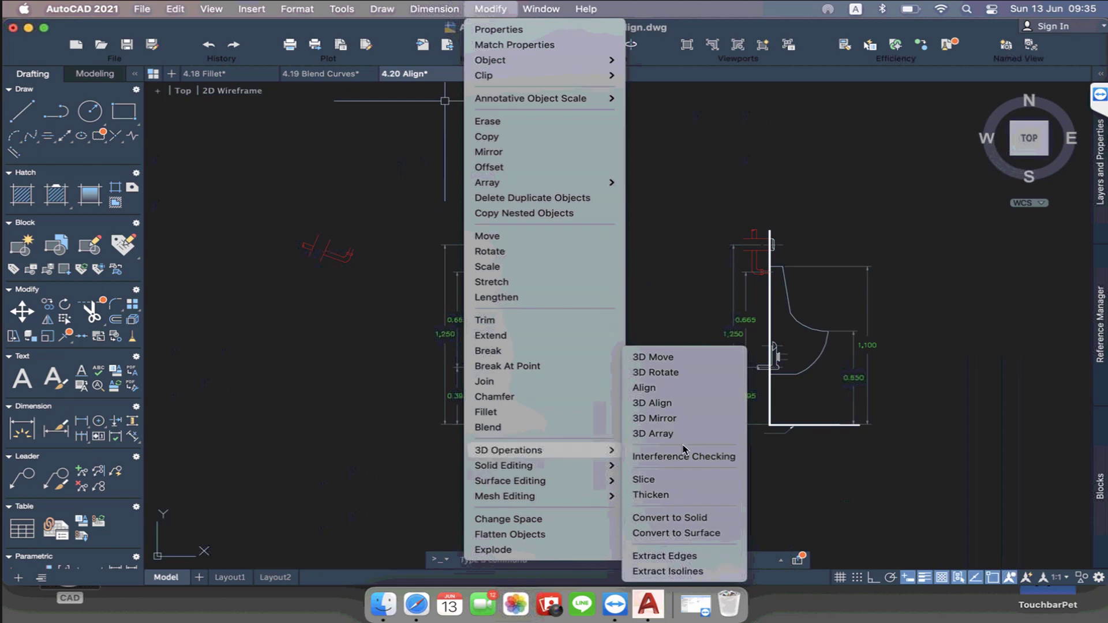
left_click(645, 391)
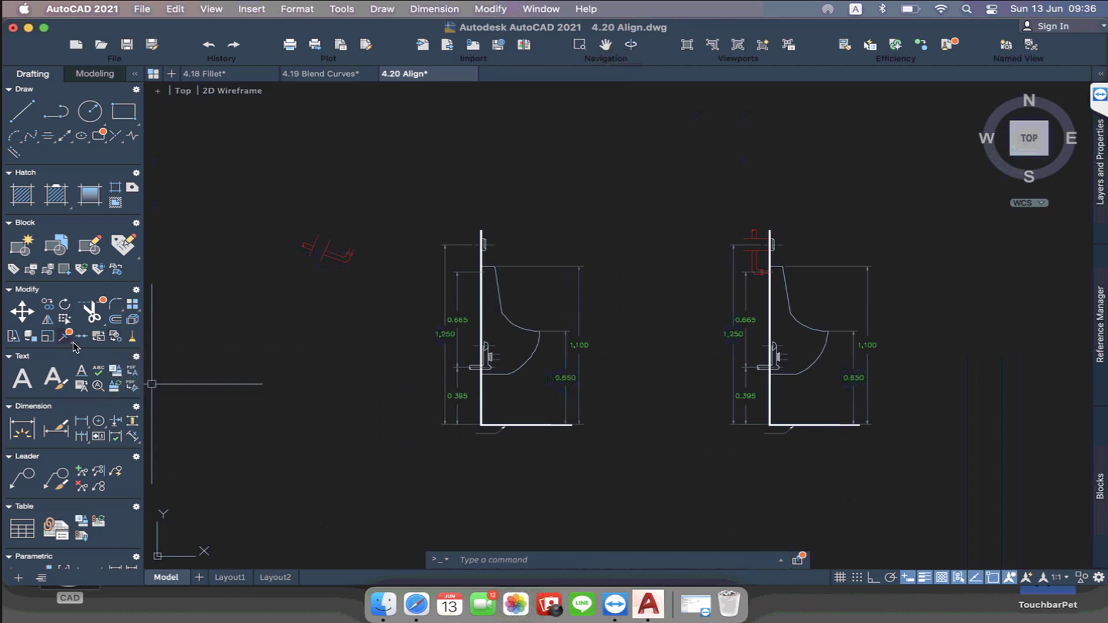
left_click(72, 343)
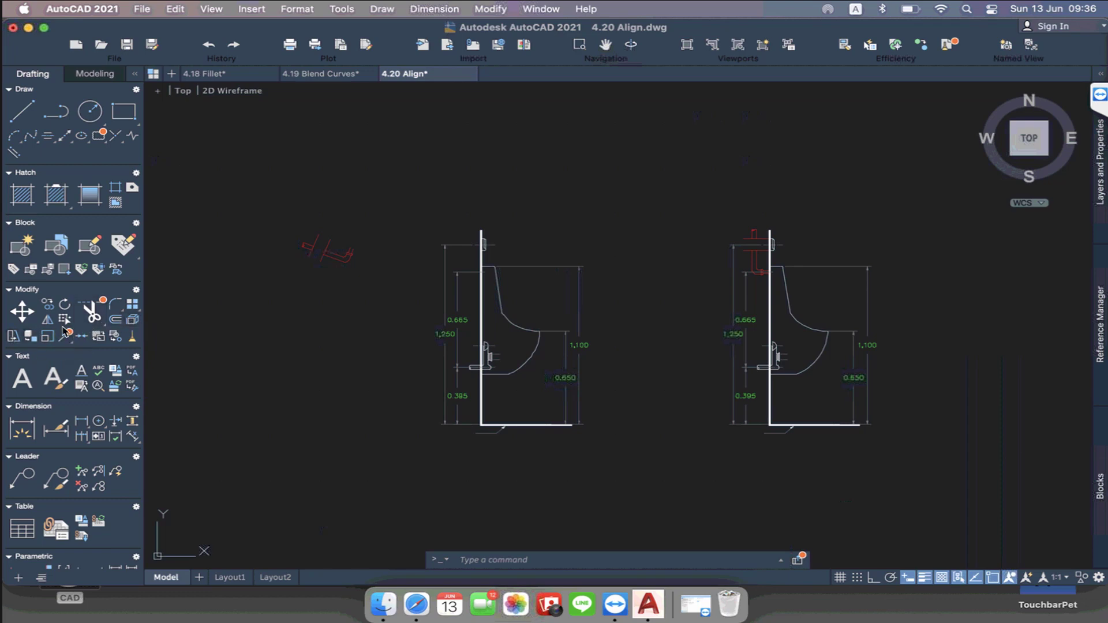
left_click(121, 312)
left_click(121, 312)
left_click(144, 316)
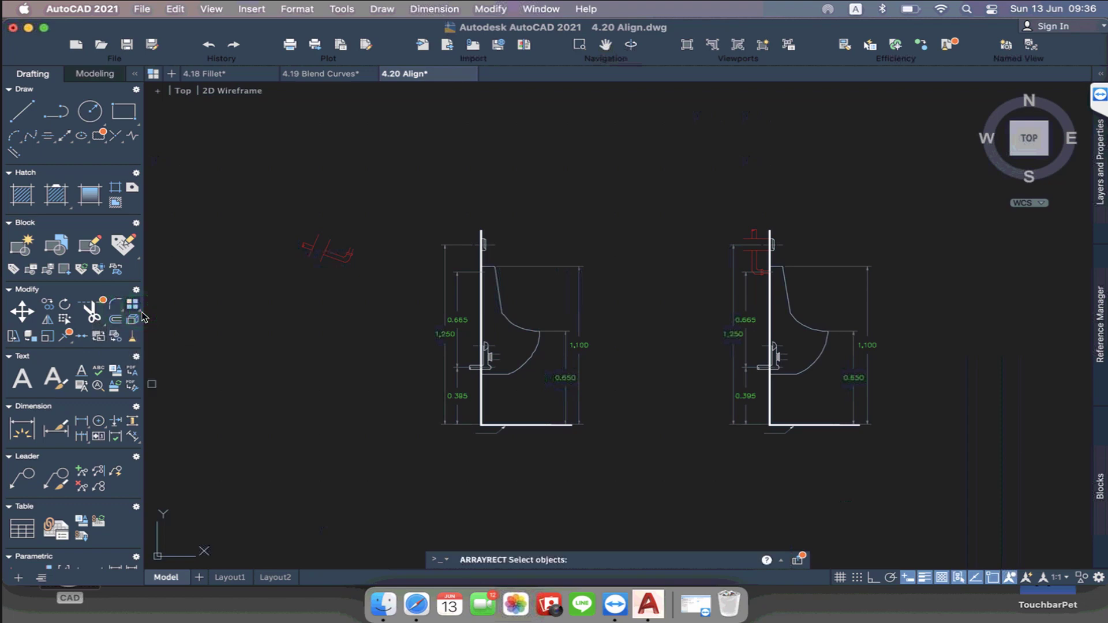
left_click(142, 315)
left_click(139, 312)
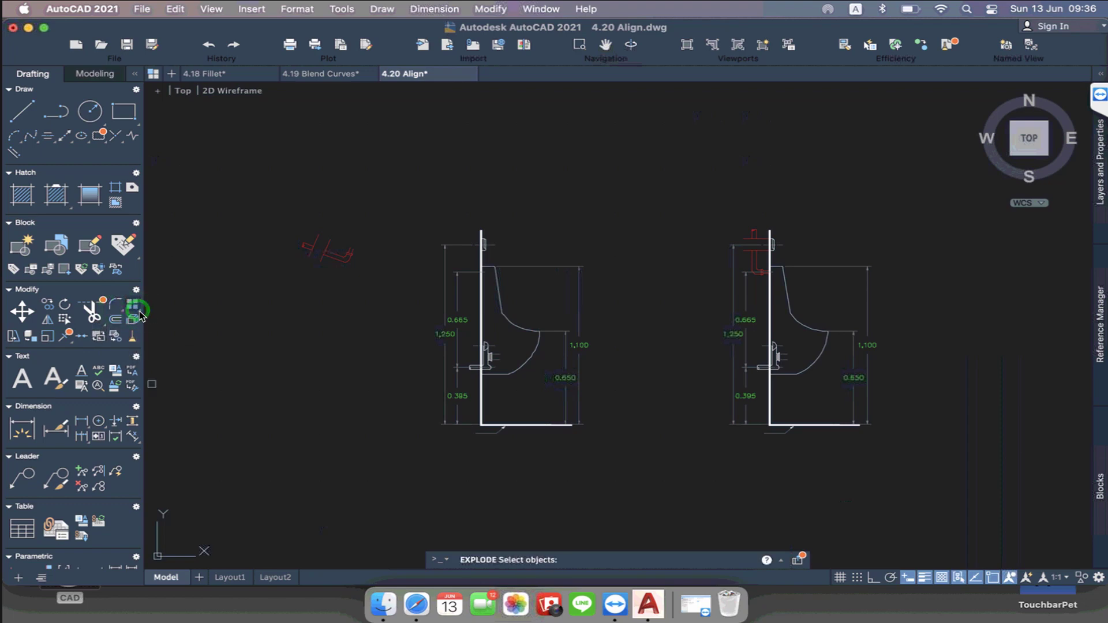
left_click(137, 312)
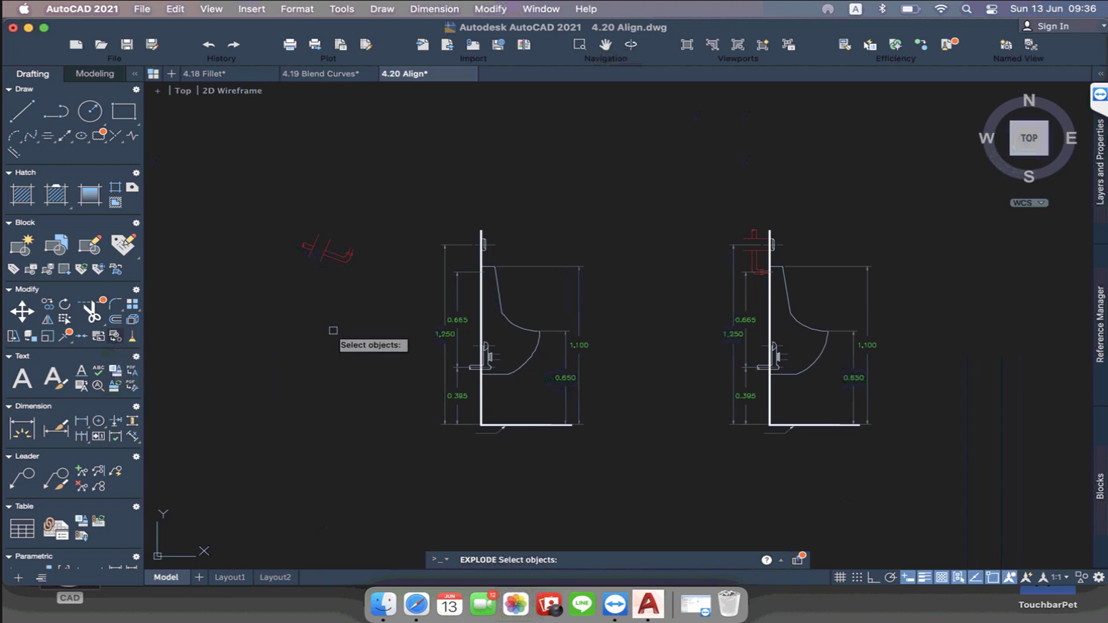
key("Escape")
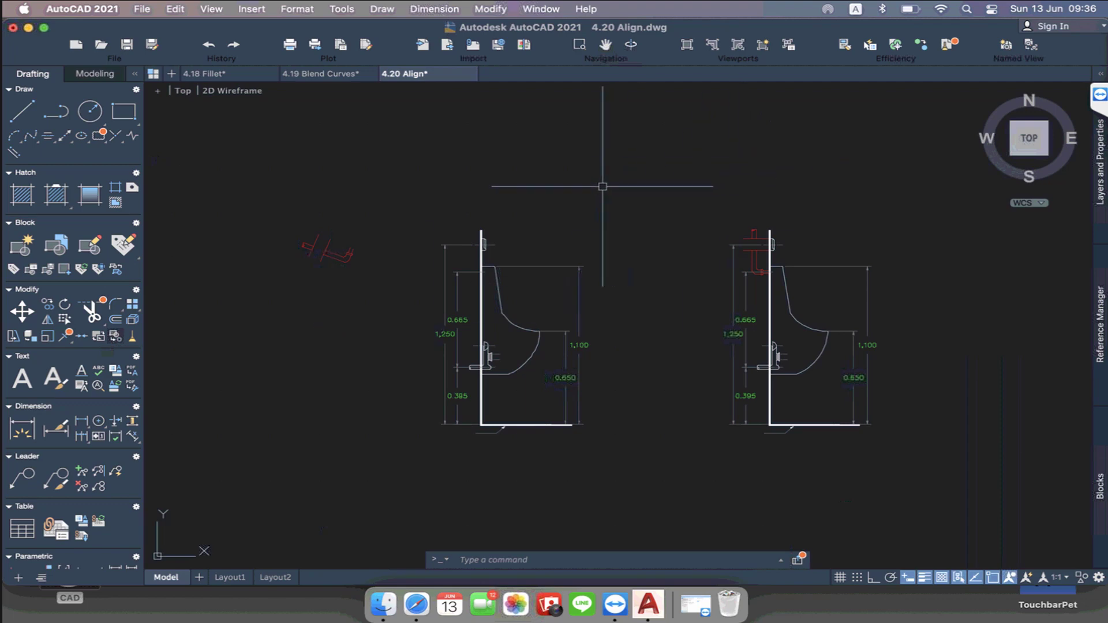
Start ALIGN with AL and select the red fitting with a crossing window
type("a")
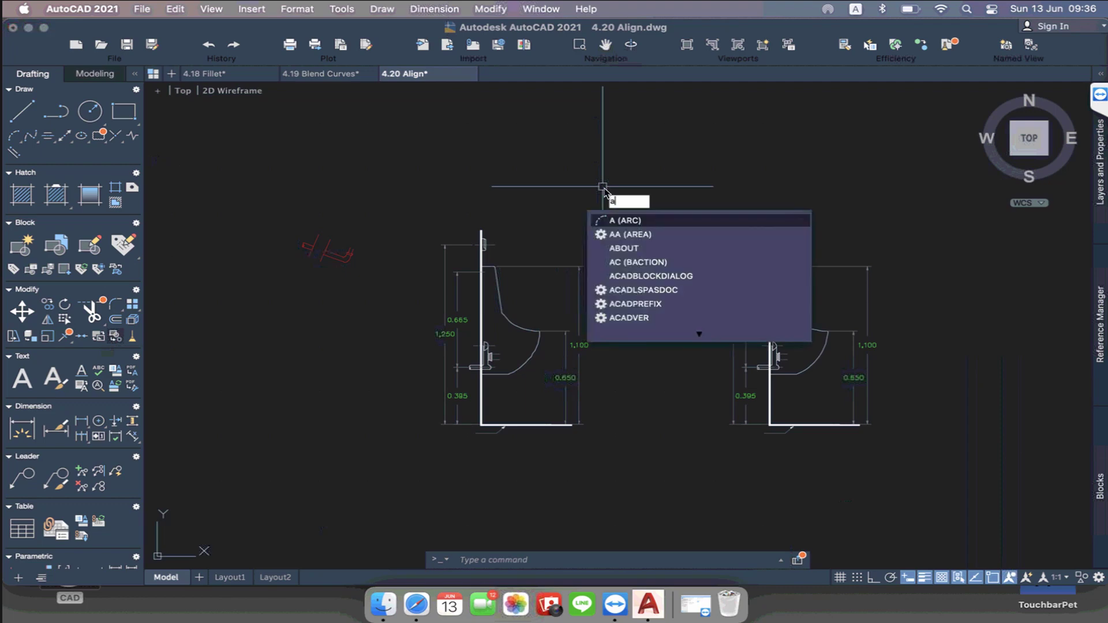
type("l")
key("Return")
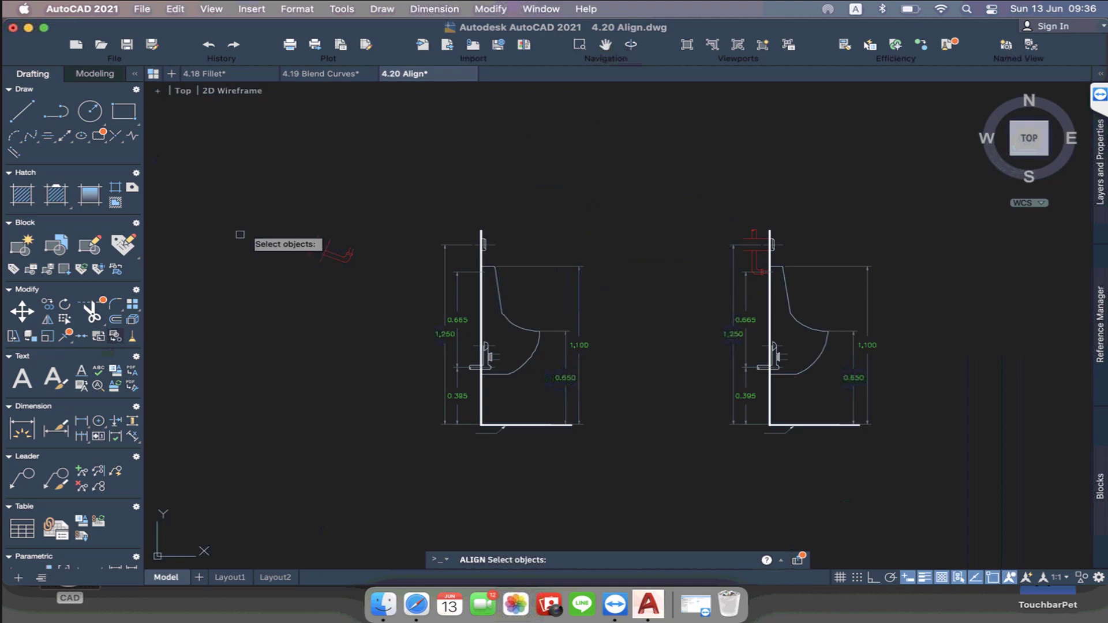
left_click(276, 223)
left_click(354, 272)
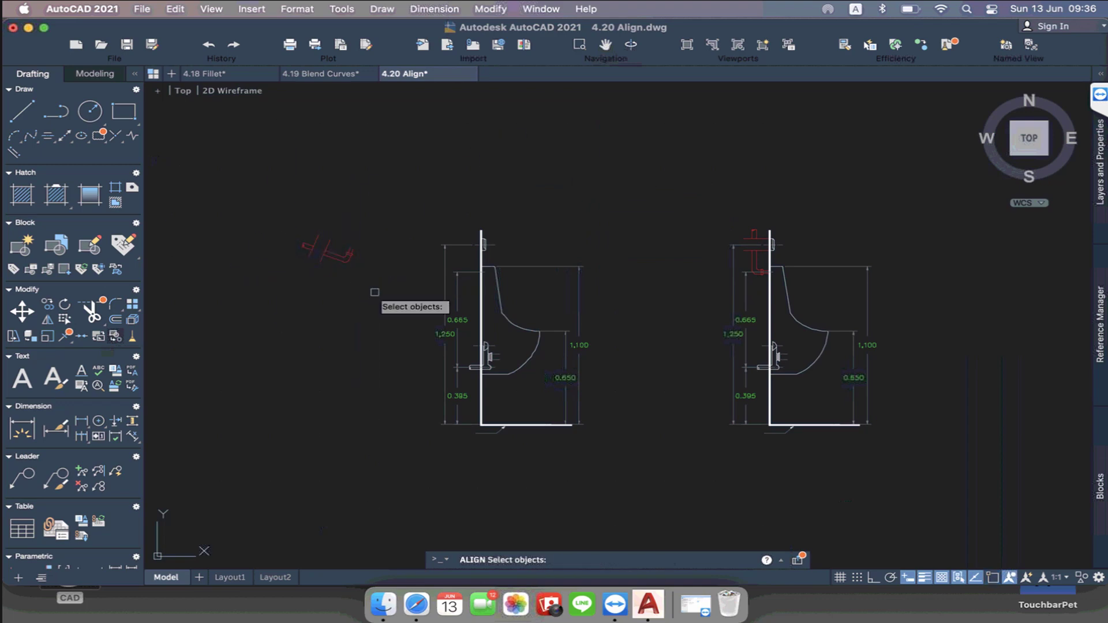
left_click(334, 247)
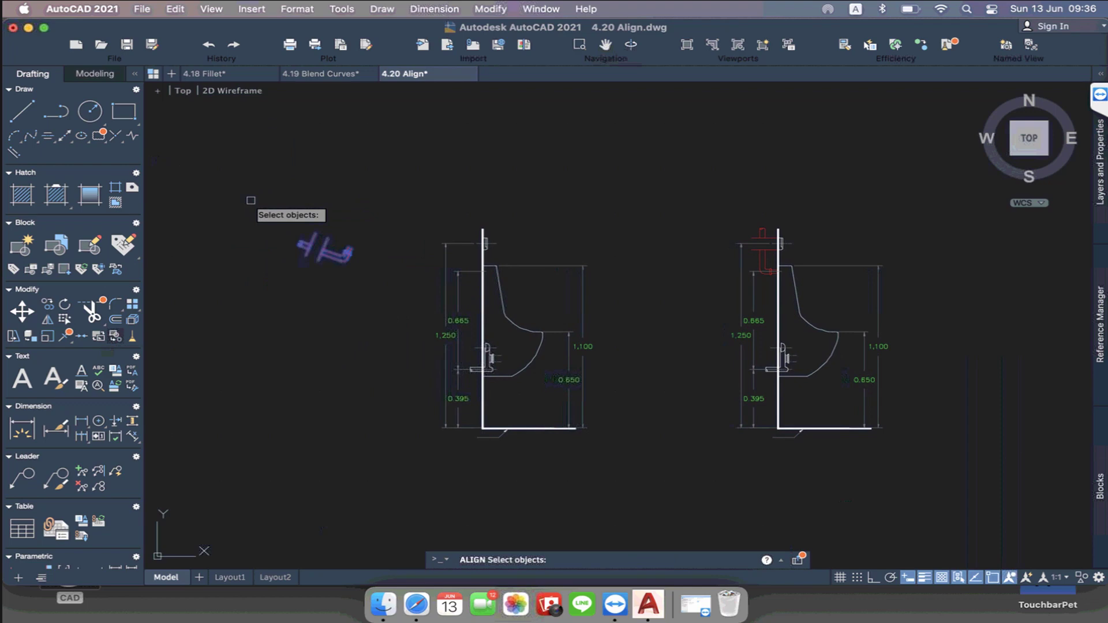
key("Return")
Set the fitting's endpoint and a wall point as the first source and destination pair
scroll(321, 251, "down", 1)
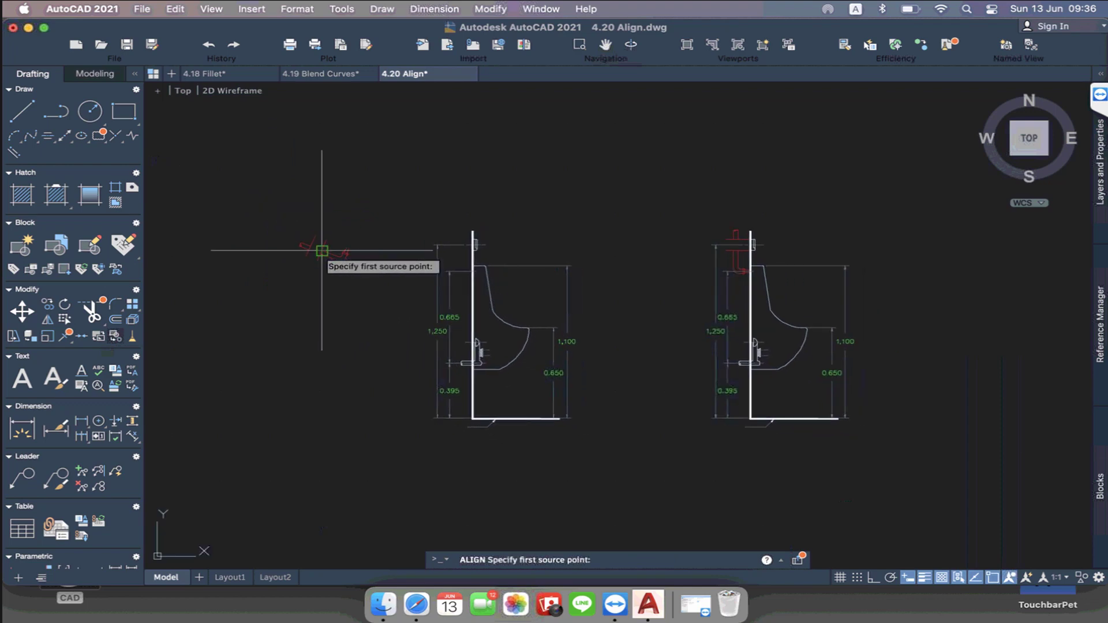
scroll(329, 216, "up", 3)
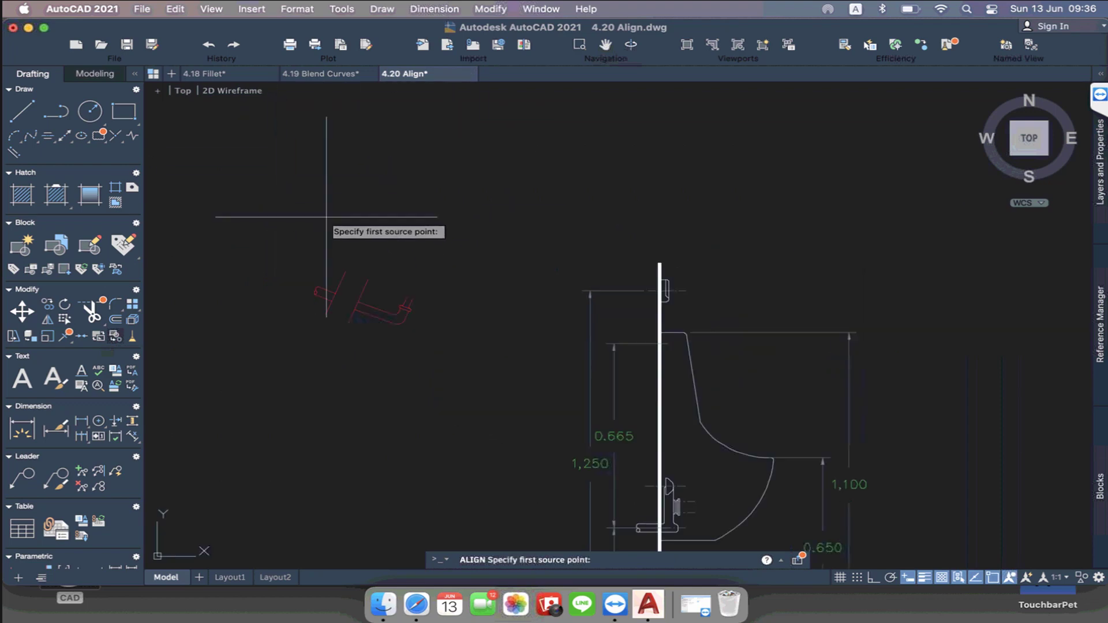
scroll(420, 260, "up", 3)
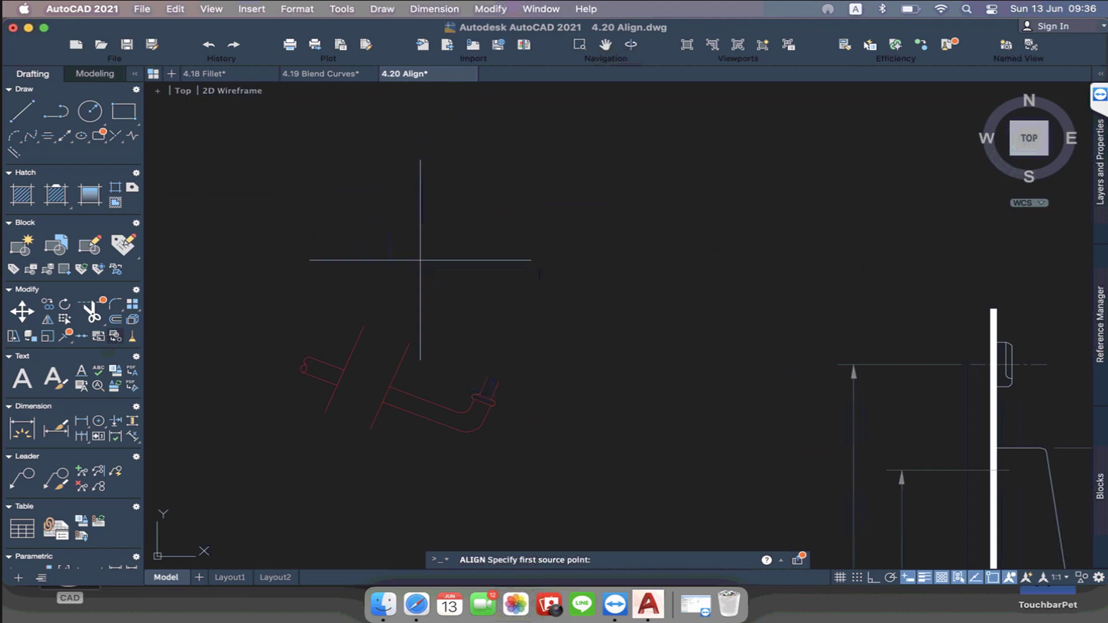
left_click(409, 342)
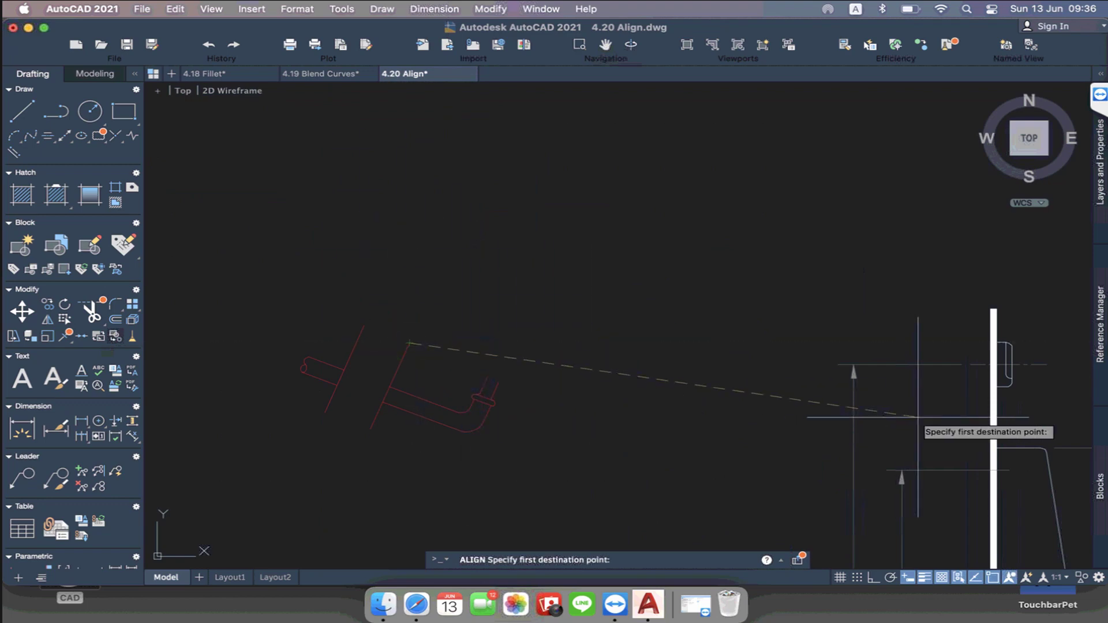
scroll(967, 388, "down", 3)
scroll(681, 315, "up", 3)
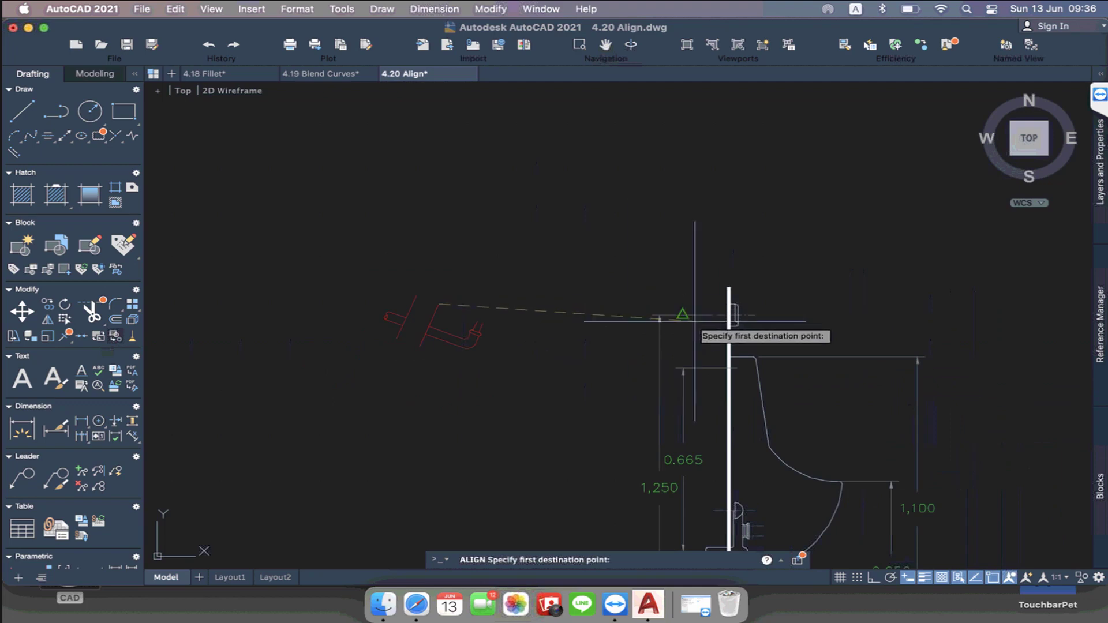
scroll(753, 336, "up", 3)
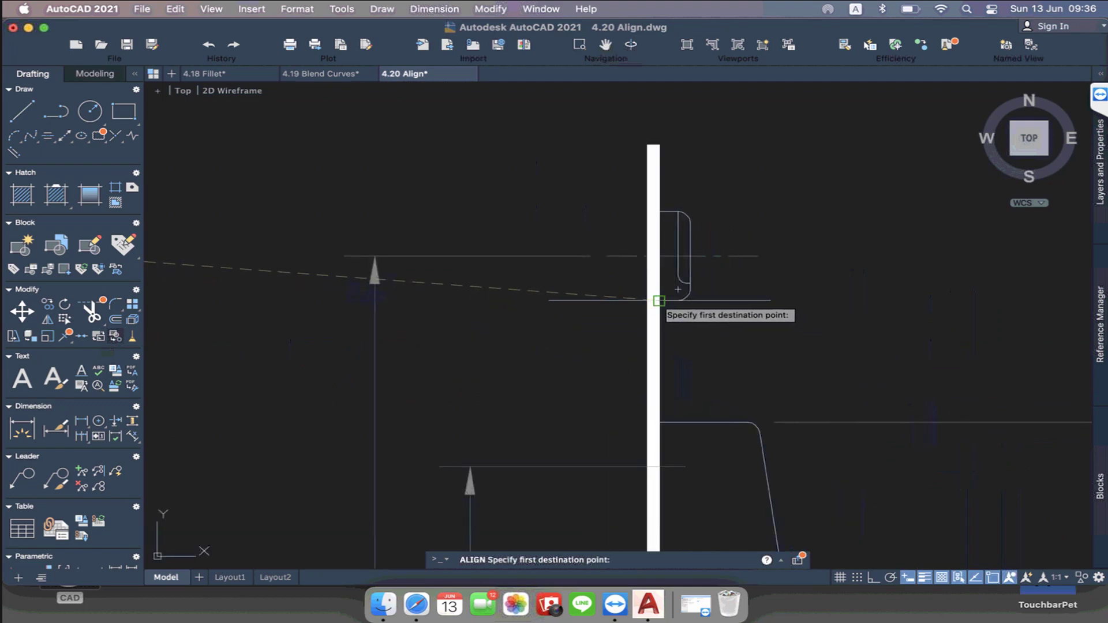
left_click(658, 300)
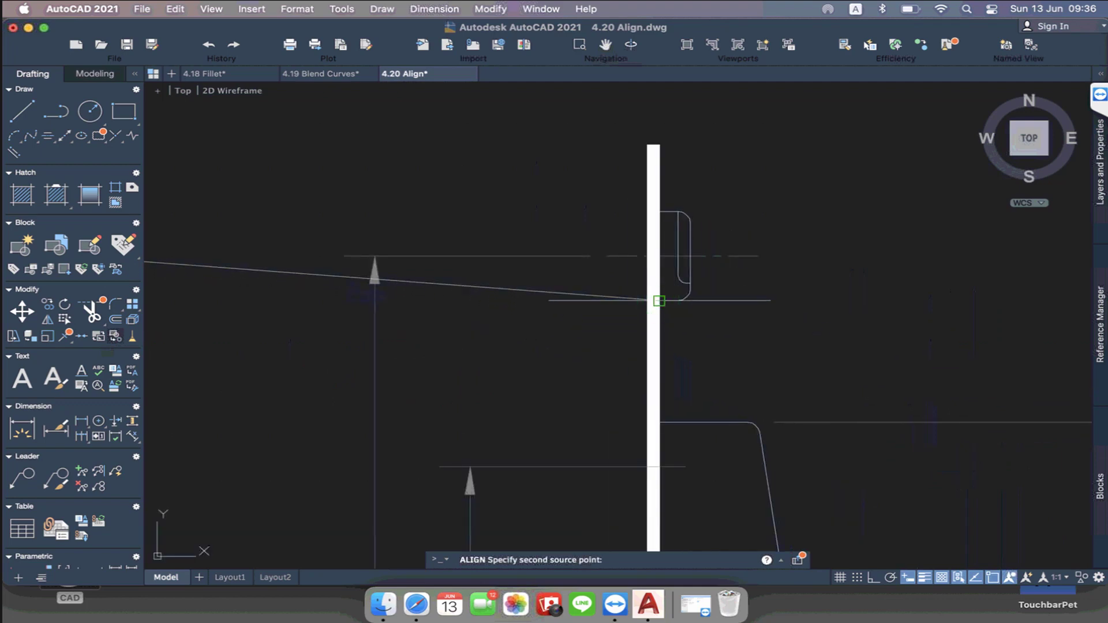
Set the second source and destination points and scale the fitting to match
scroll(790, 316, "down", 2)
scroll(790, 316, "down", 2)
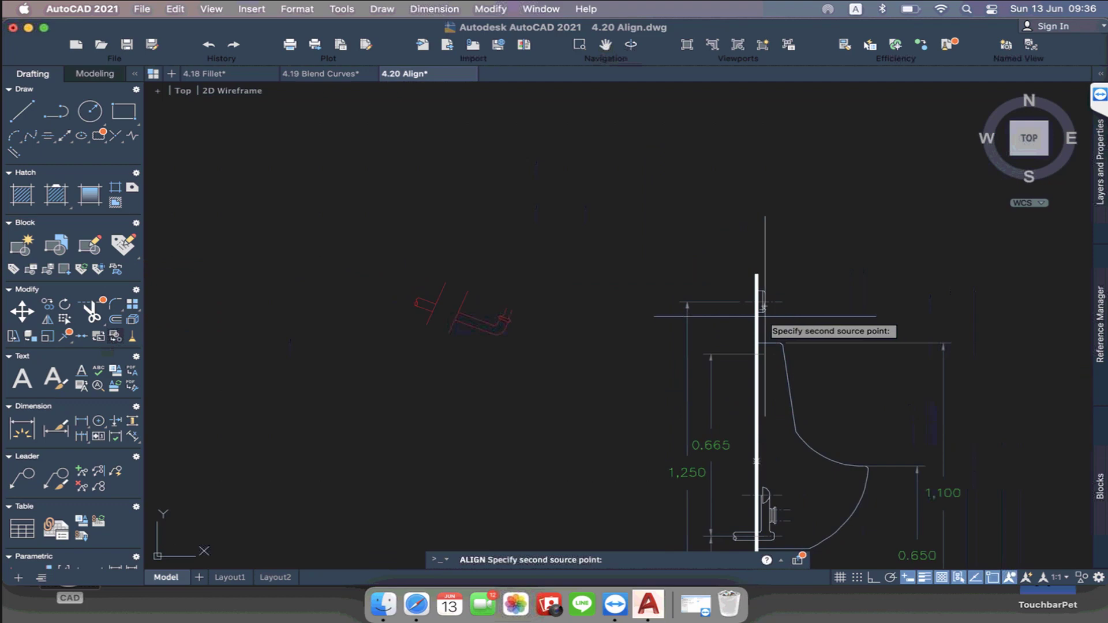
left_click(446, 282)
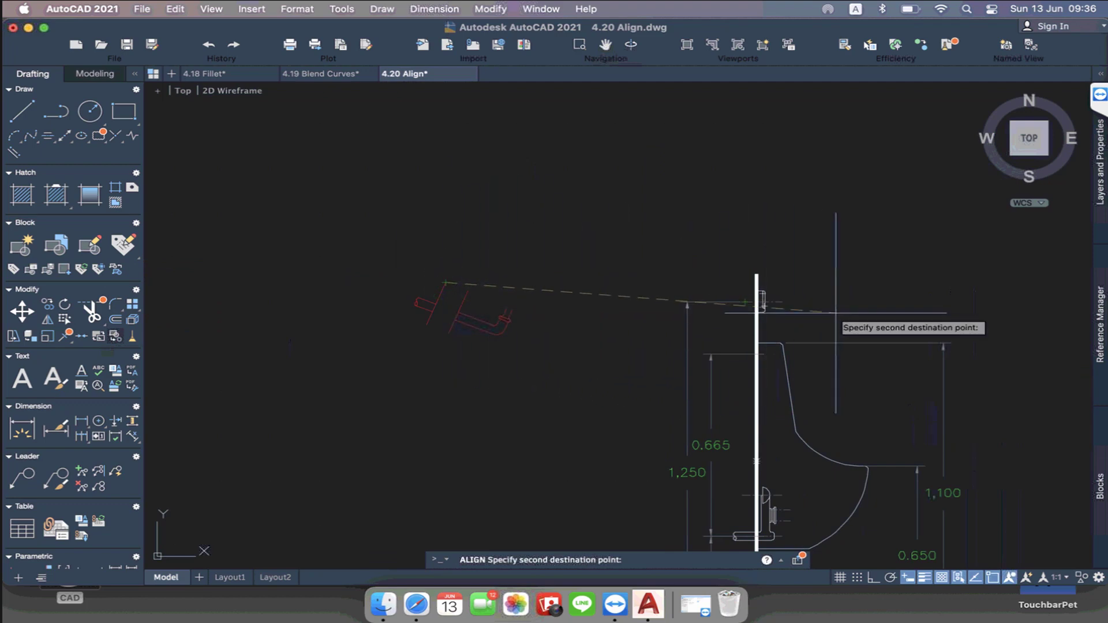
scroll(822, 307, "up", 4)
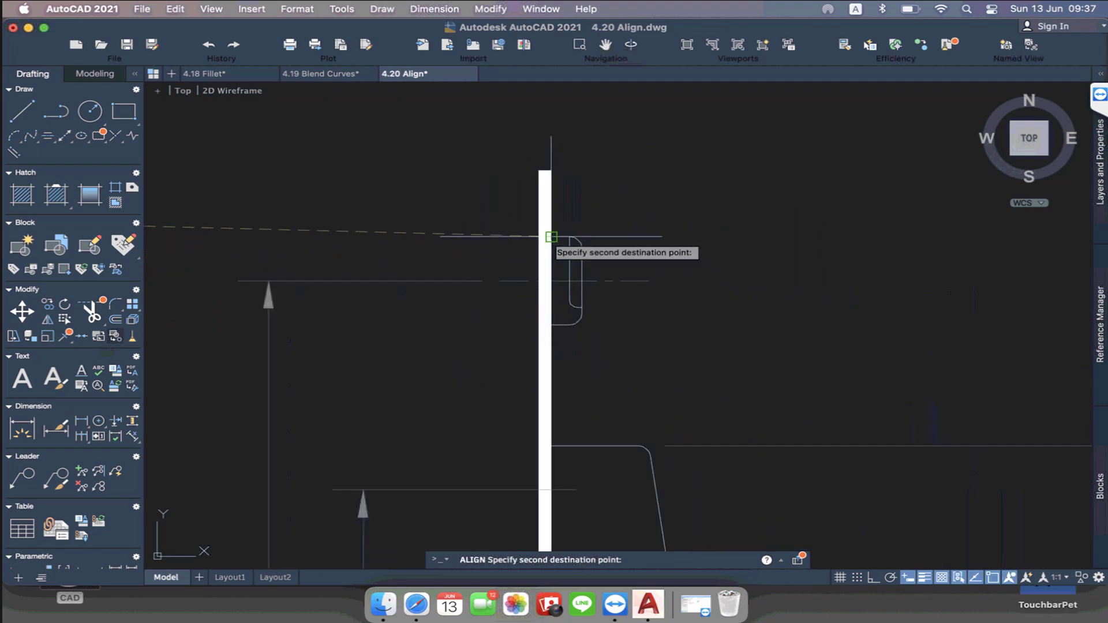
left_click(550, 237)
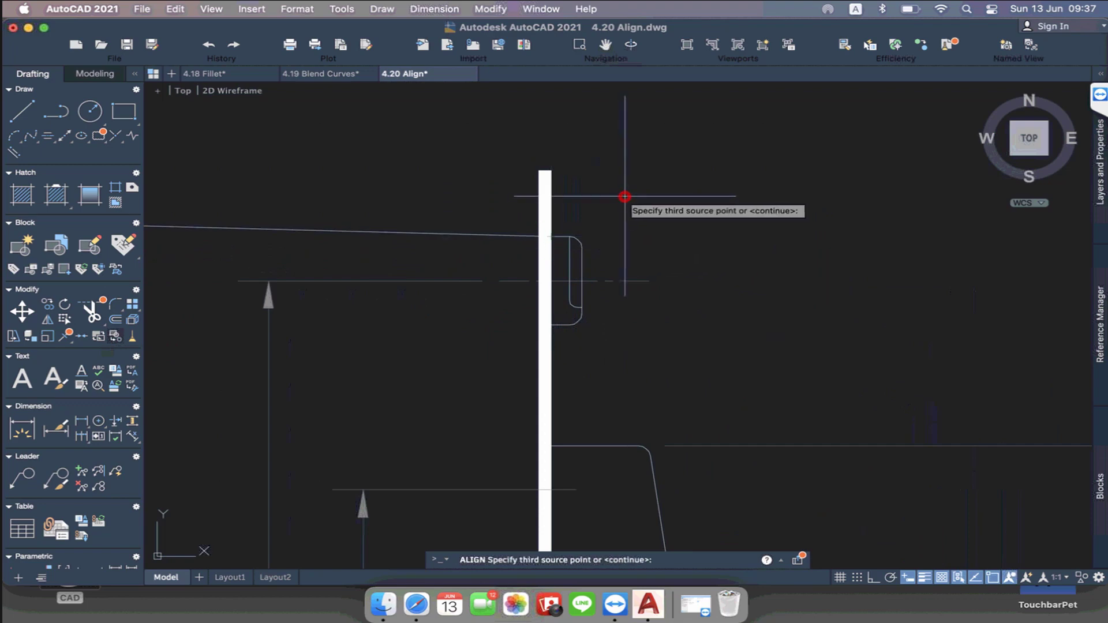
key("Return")
left_click(645, 224)
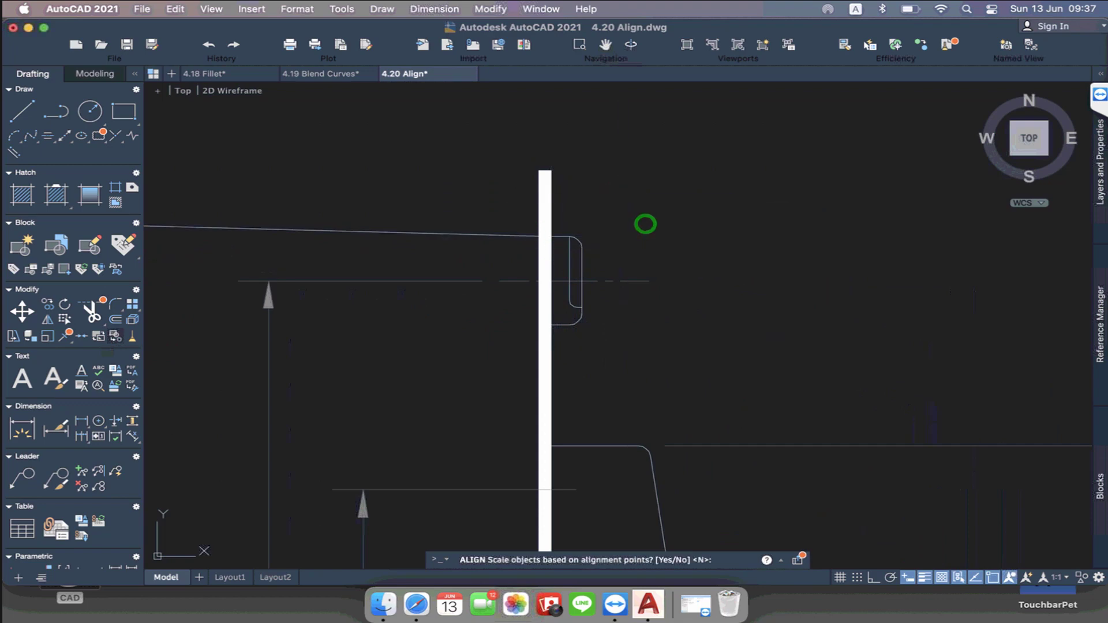
scroll(643, 222, "down", 3)
scroll(640, 225, "down", 3)
Zoom back to the red fitting and restart ALIGN with the AL alias
scroll(669, 241, "down", 2)
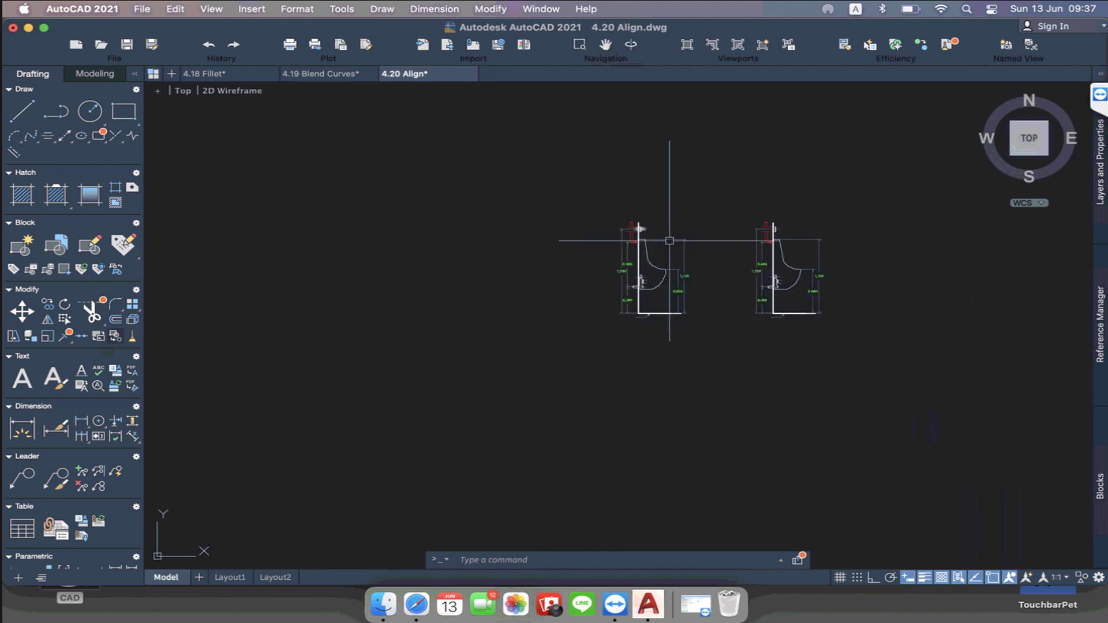
scroll(669, 240, "up", 3)
scroll(600, 217, "up", 1)
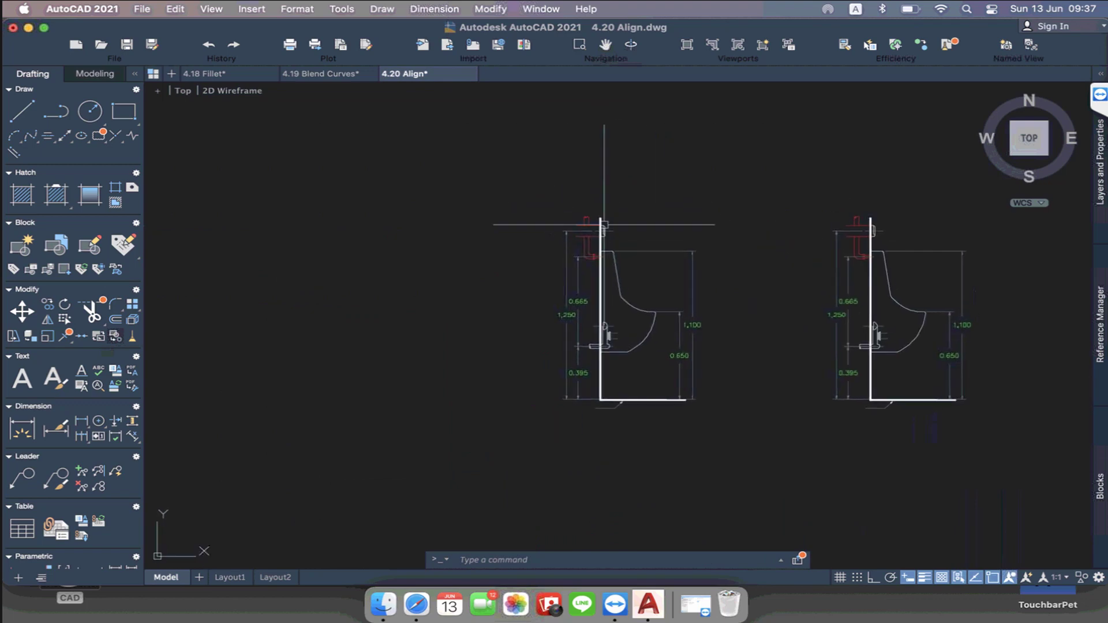
scroll(604, 224, "up", 3)
scroll(614, 225, "up", 3)
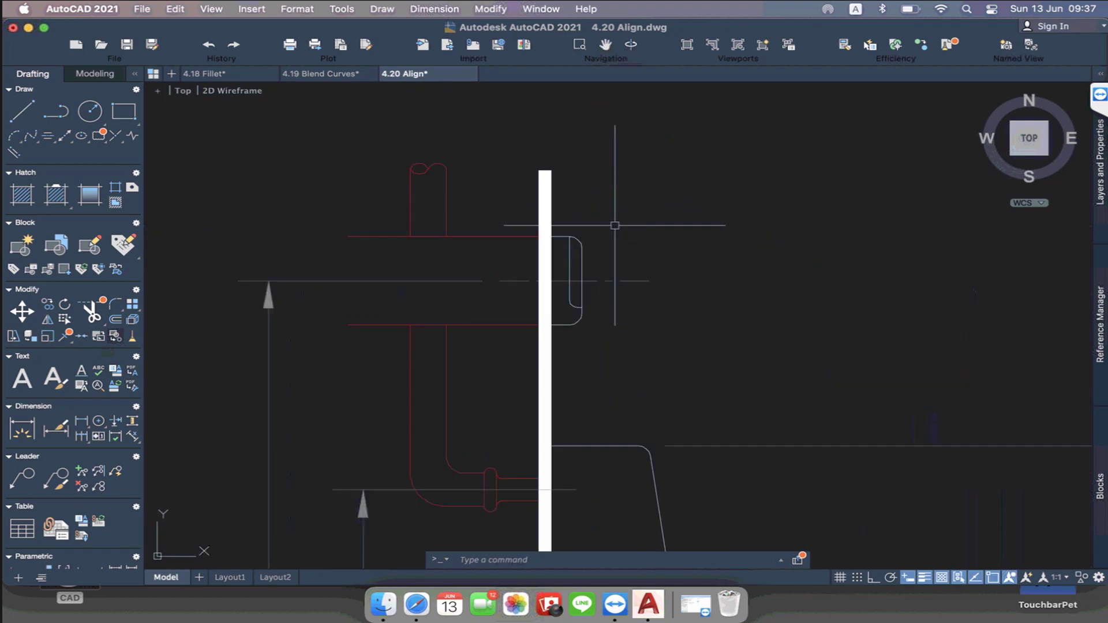
scroll(615, 225, "down", 5)
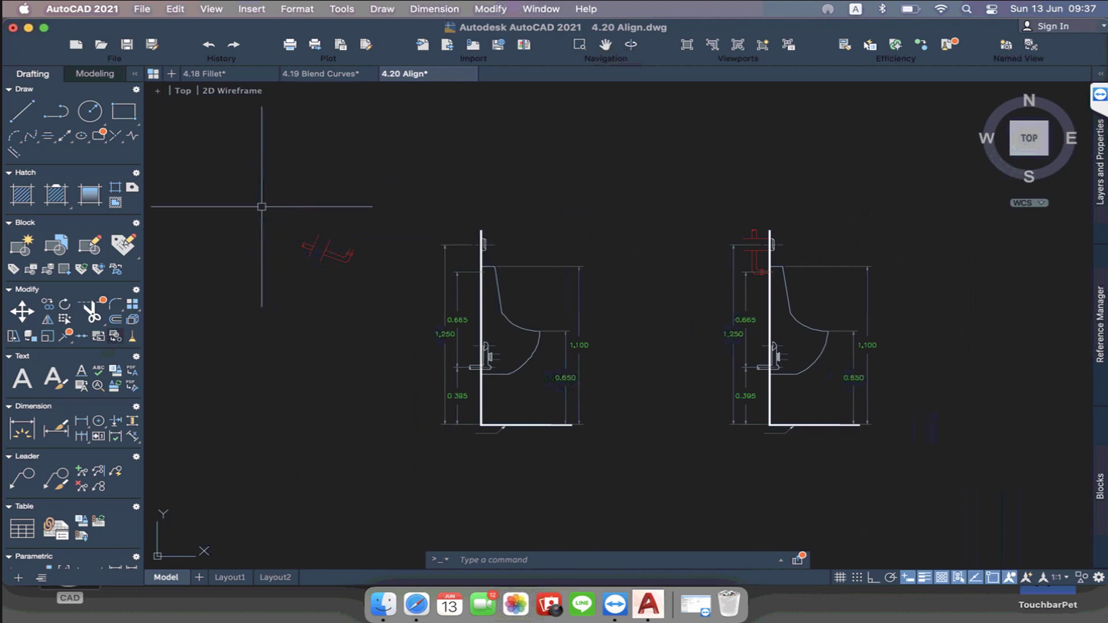
type("al")
key("Return")
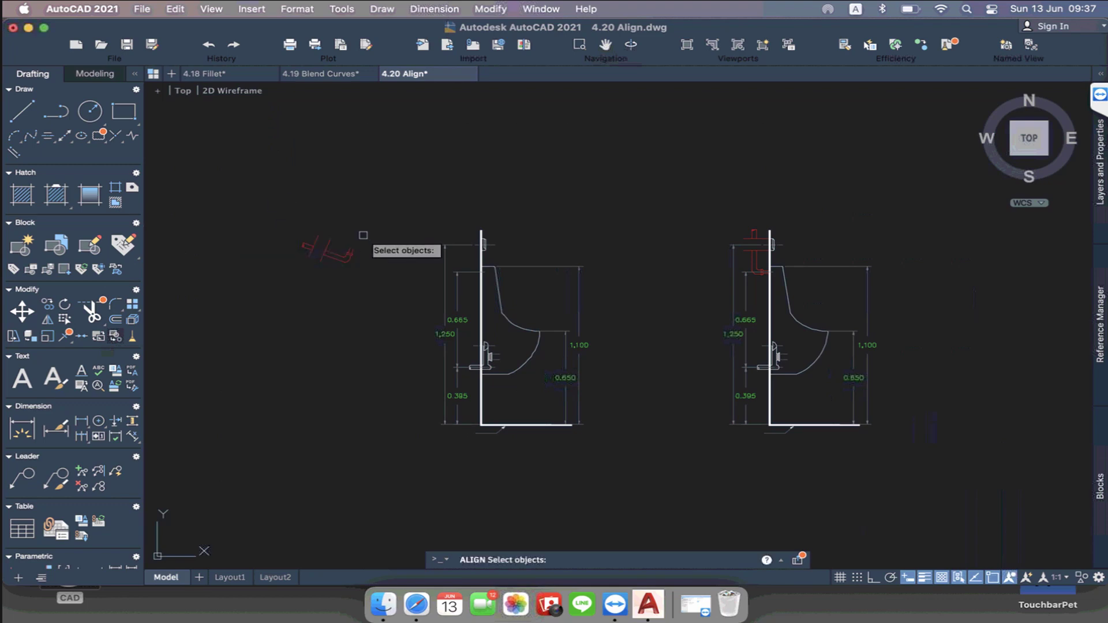
Window-select the red pipe fitting as the object to align
scroll(452, 259, "up", 3)
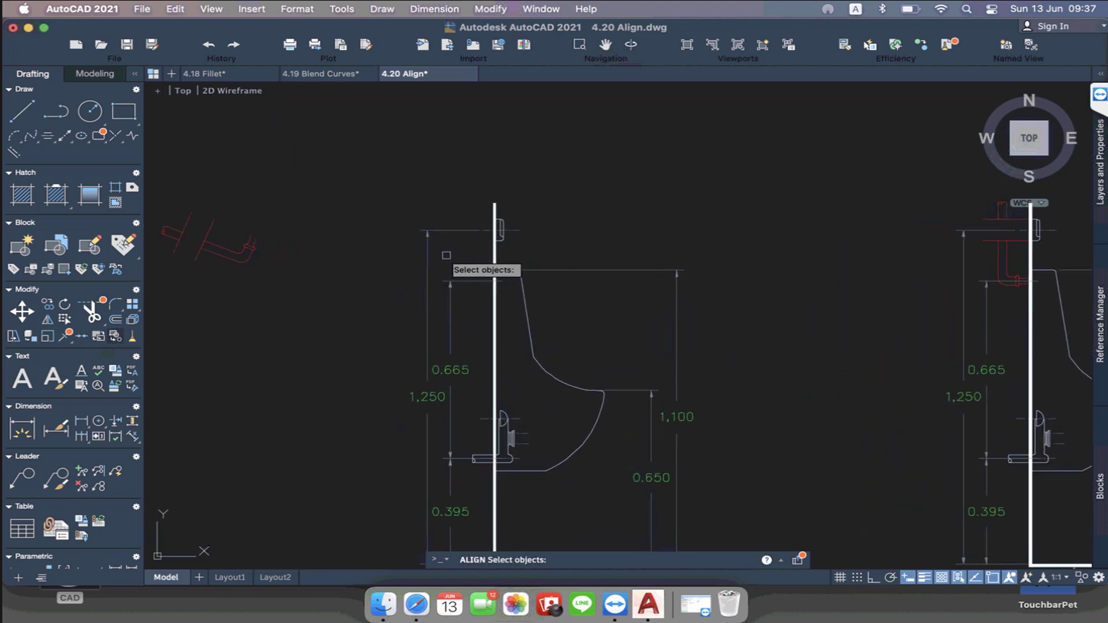
middle_click_drag(445, 258, 530, 292)
scroll(503, 290, "up", 2)
left_click(529, 292)
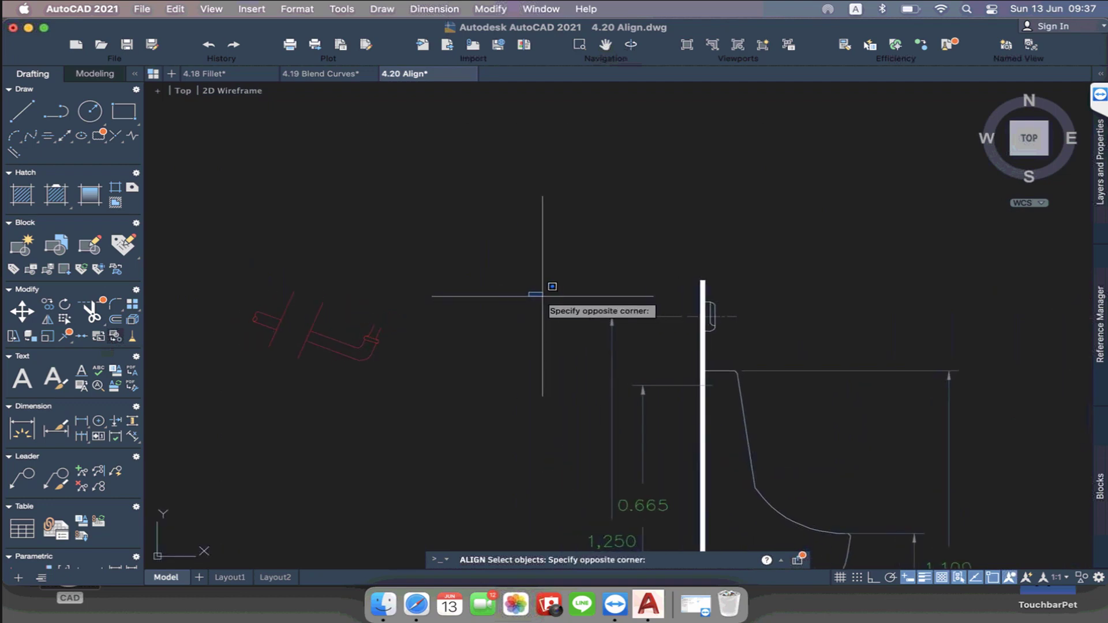
left_click(215, 364)
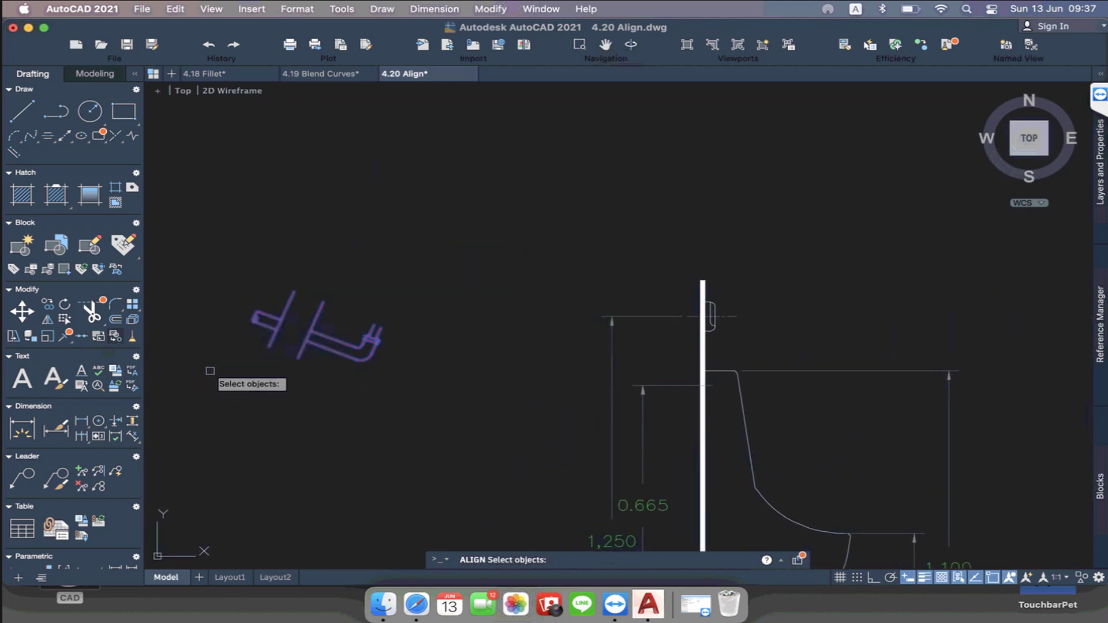
key("Return")
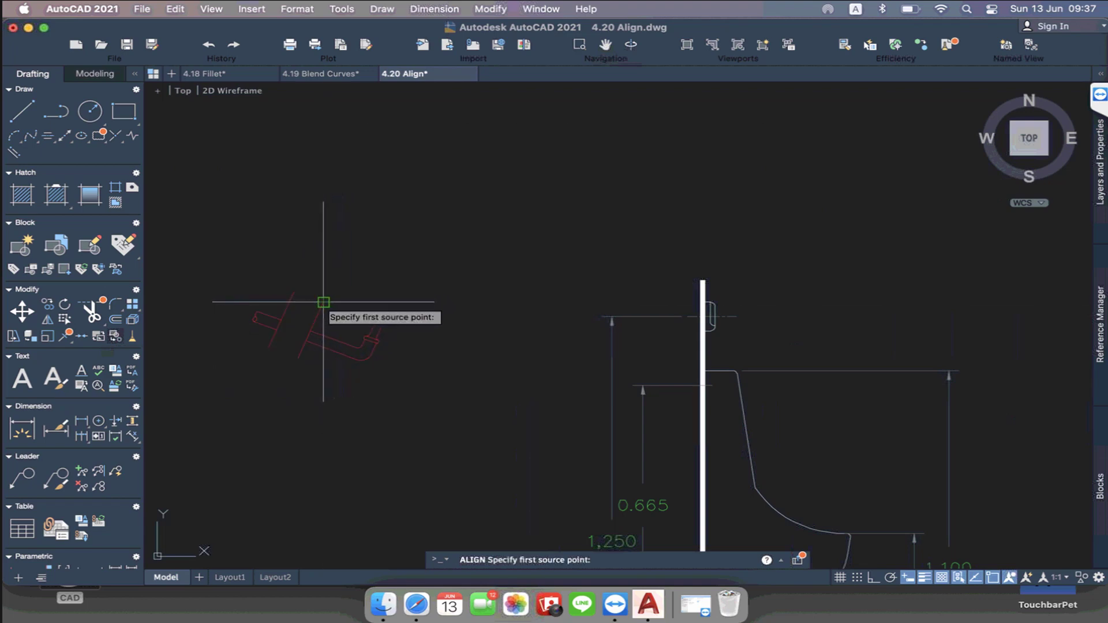
Match two fitting points to two wall points, declining to scale the fitting
left_click(323, 302)
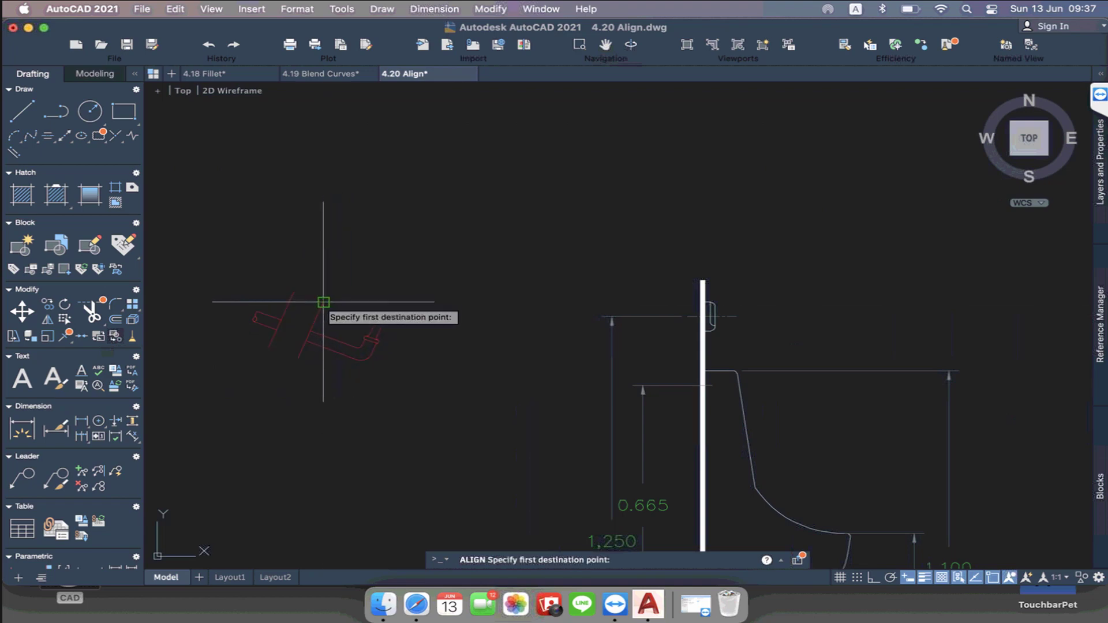
left_click(704, 330)
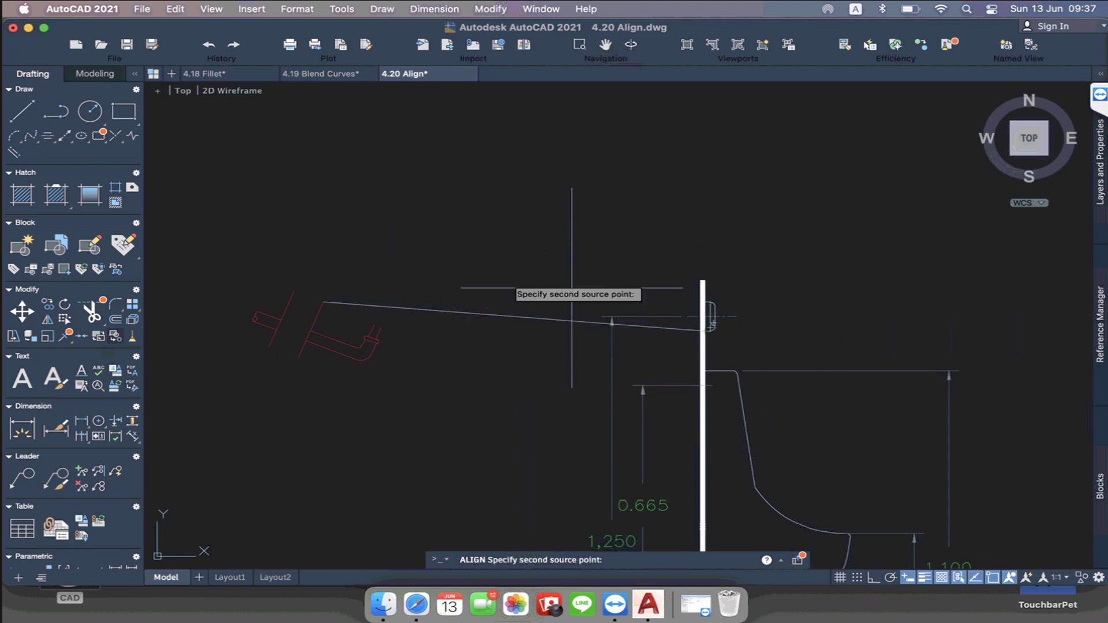
left_click(295, 291)
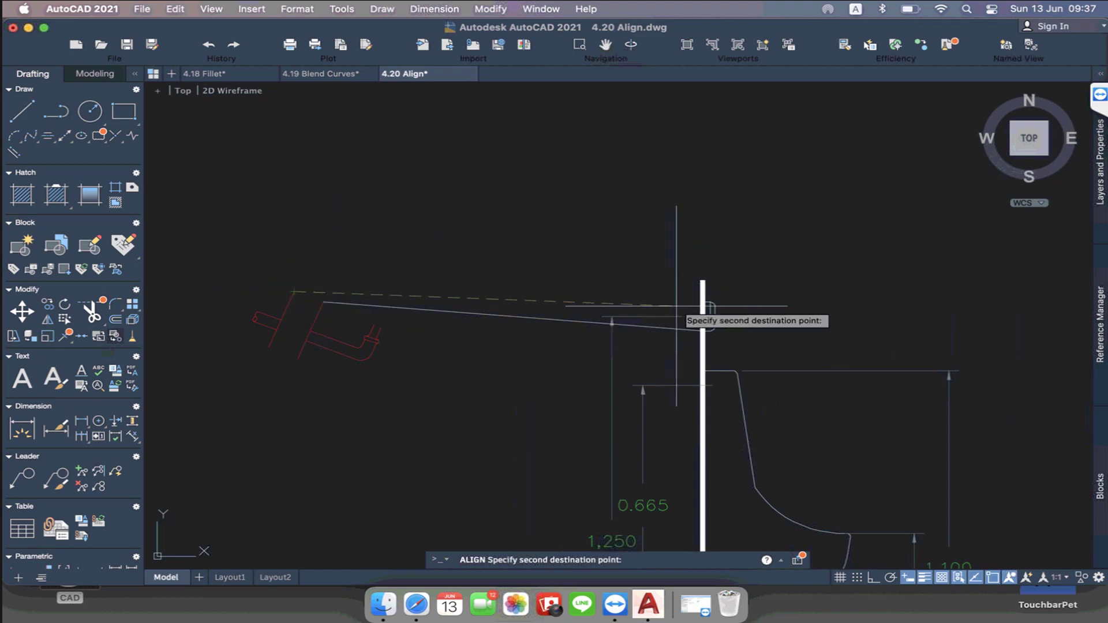
left_click(704, 302)
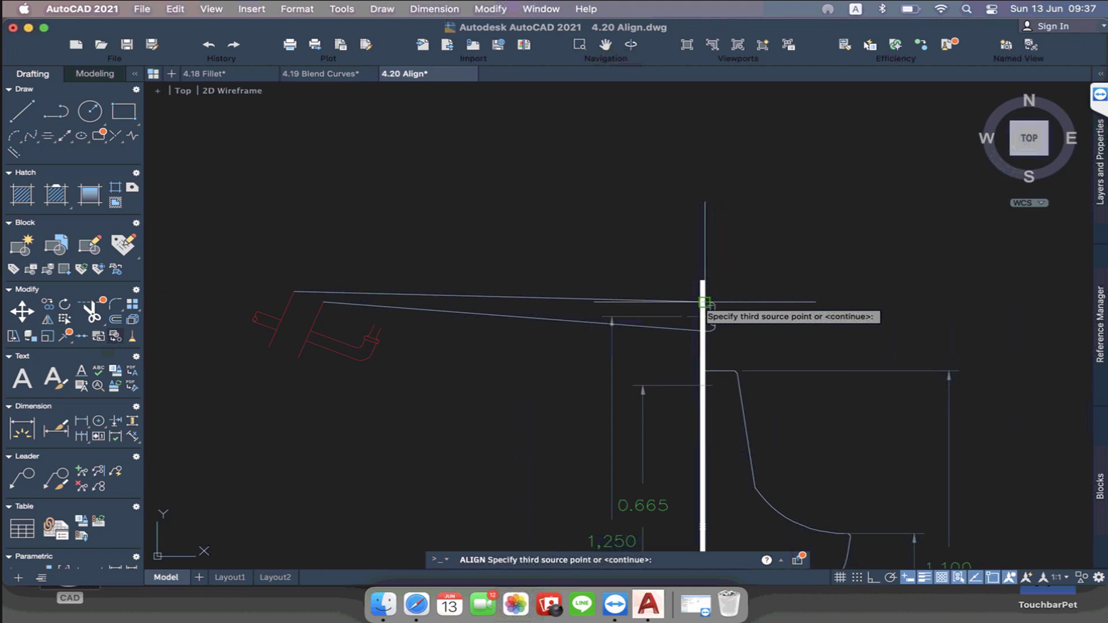
key("Return")
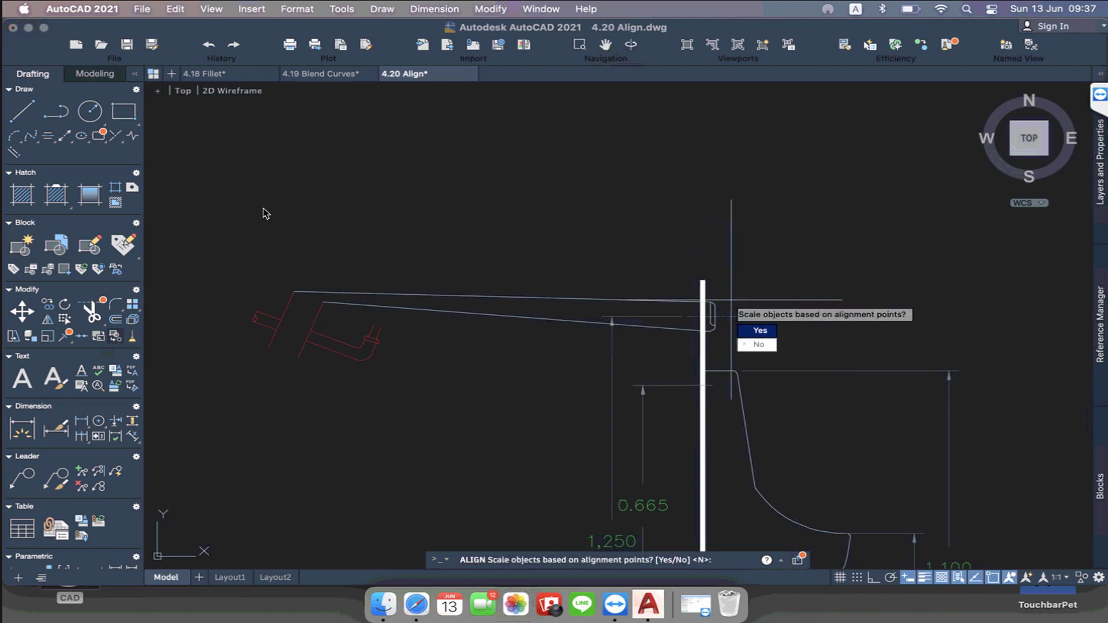
key("Return")
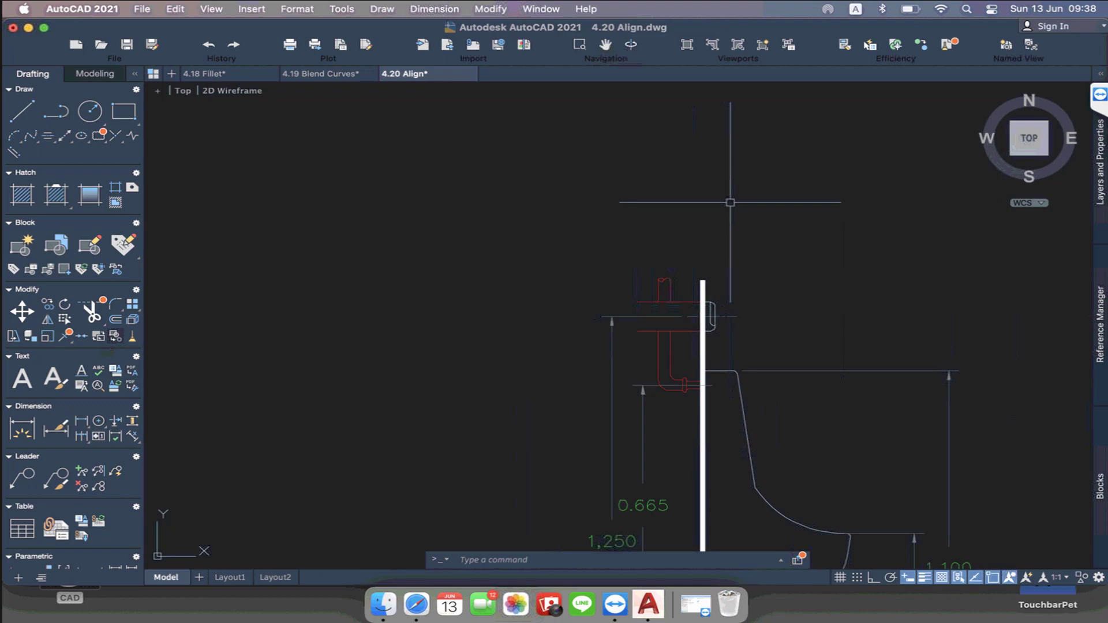
Start a new ALIGN and window-select the red fitting
scroll(730, 202, "down", 4)
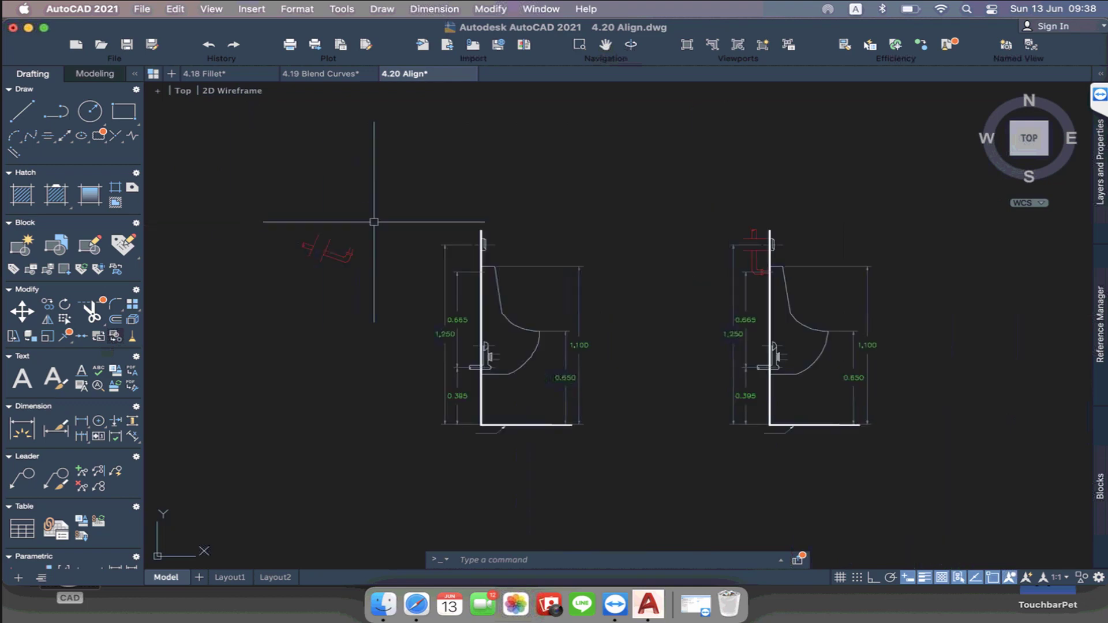
type("al")
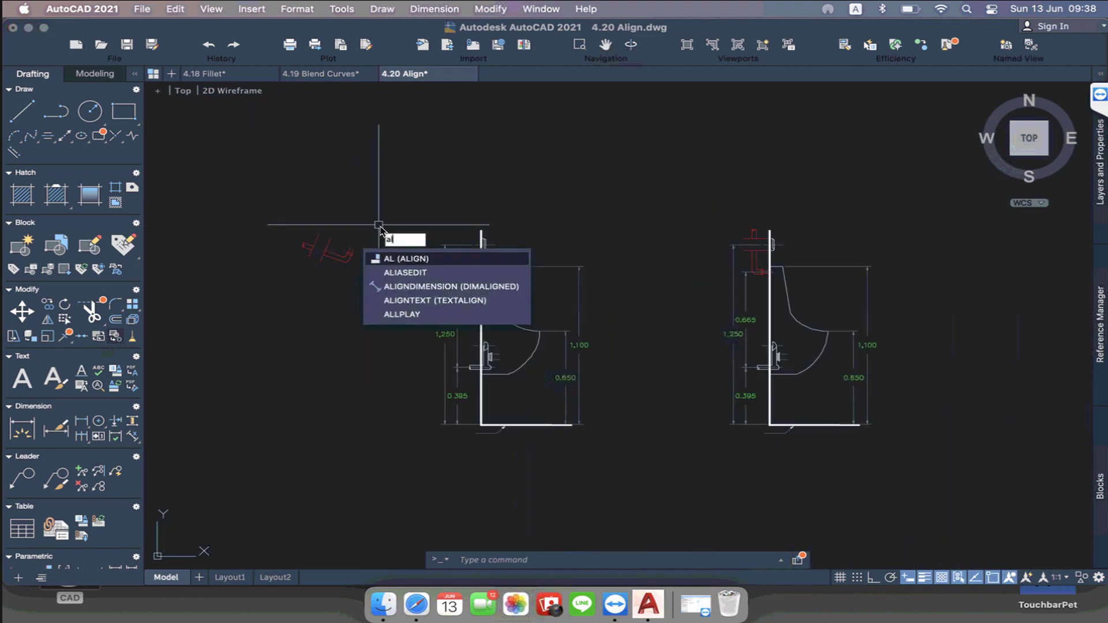
key("Return")
left_click(395, 179)
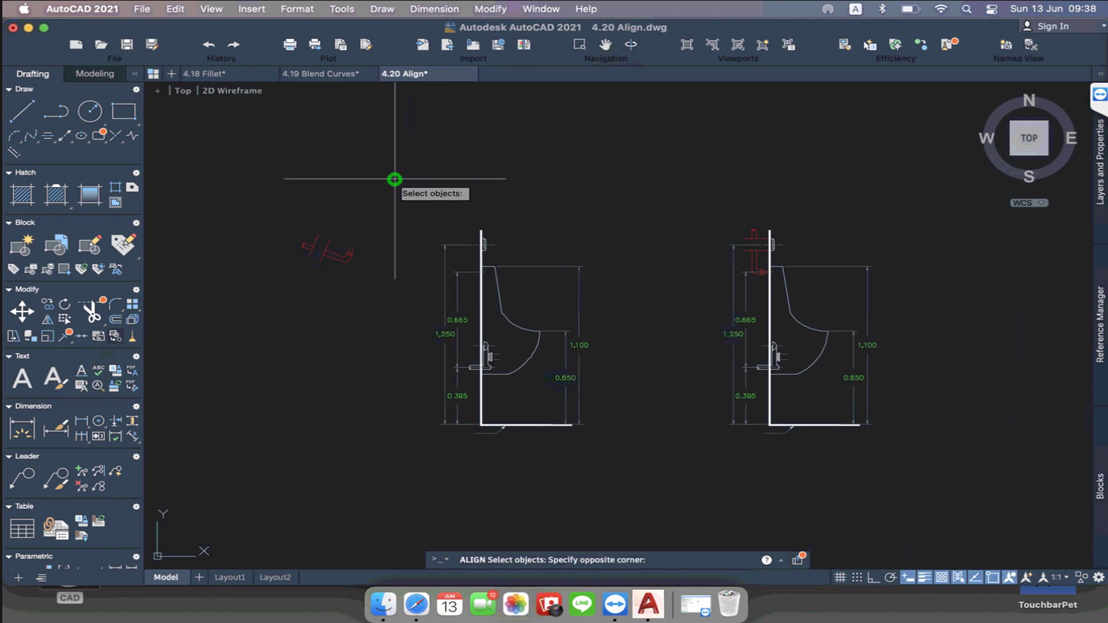
left_click(266, 326)
key("Return")
Pair the pipe end and a second fitting point with two wall points
scroll(357, 248, "up", 3)
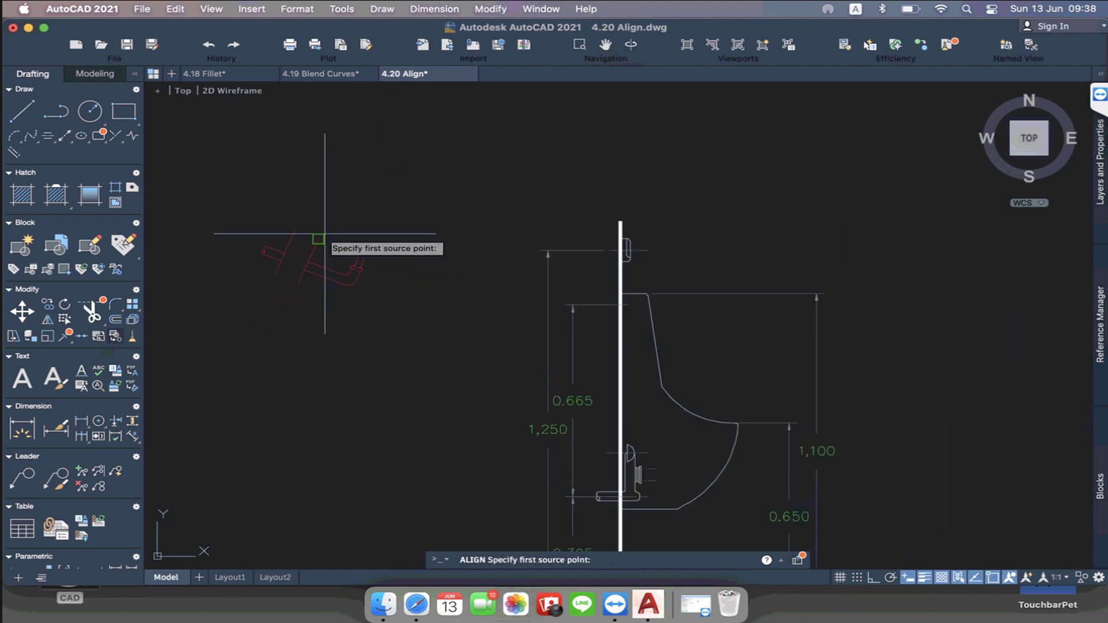
scroll(318, 237, "up", 3)
left_click(311, 244)
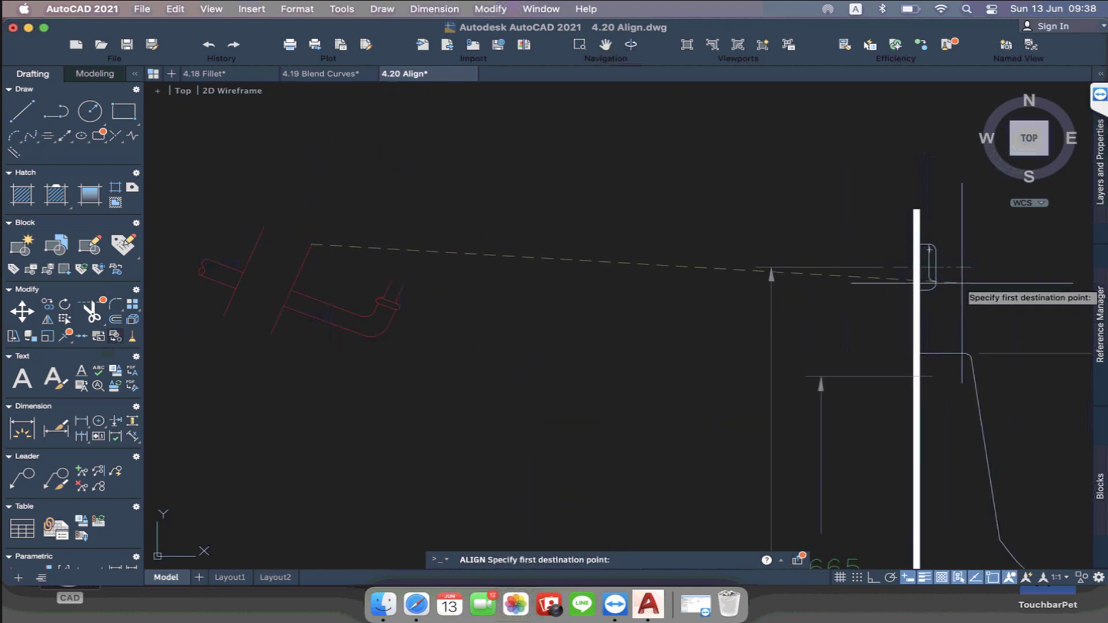
left_click(915, 289)
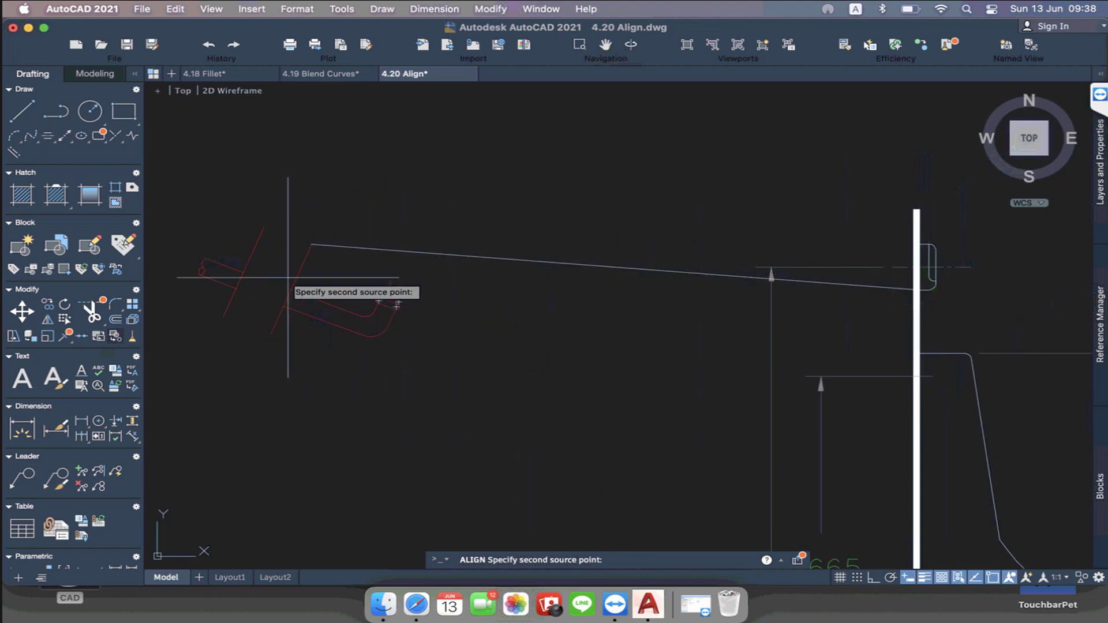
left_click(265, 228)
left_click(922, 245)
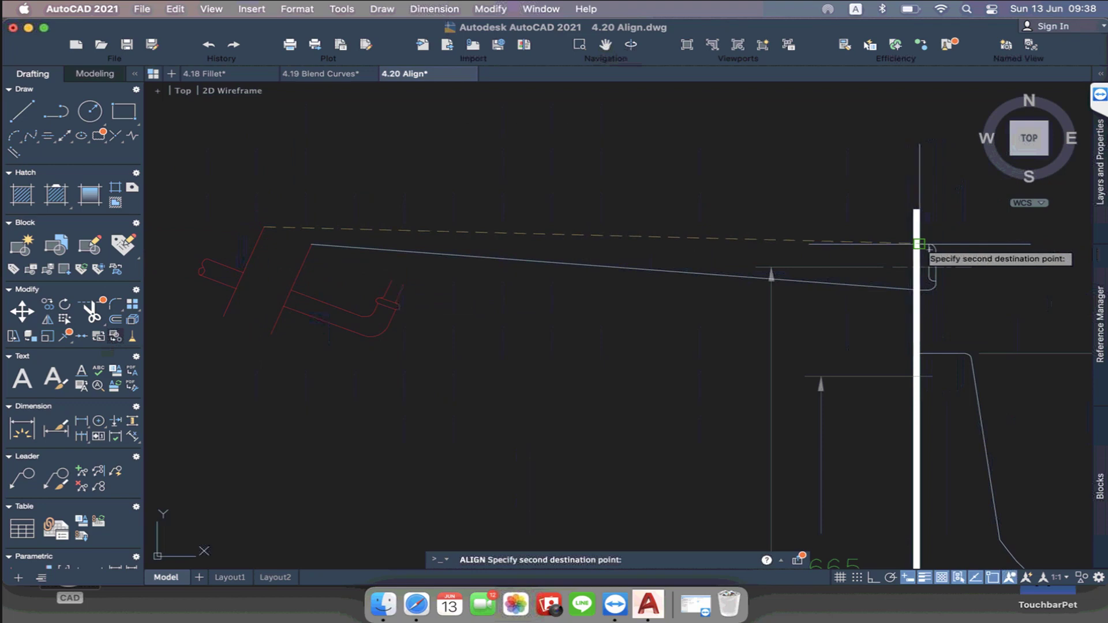
Set the third pair: pipe elbow point to the white wall line, completing the alignment
scroll(388, 313, "up", 4)
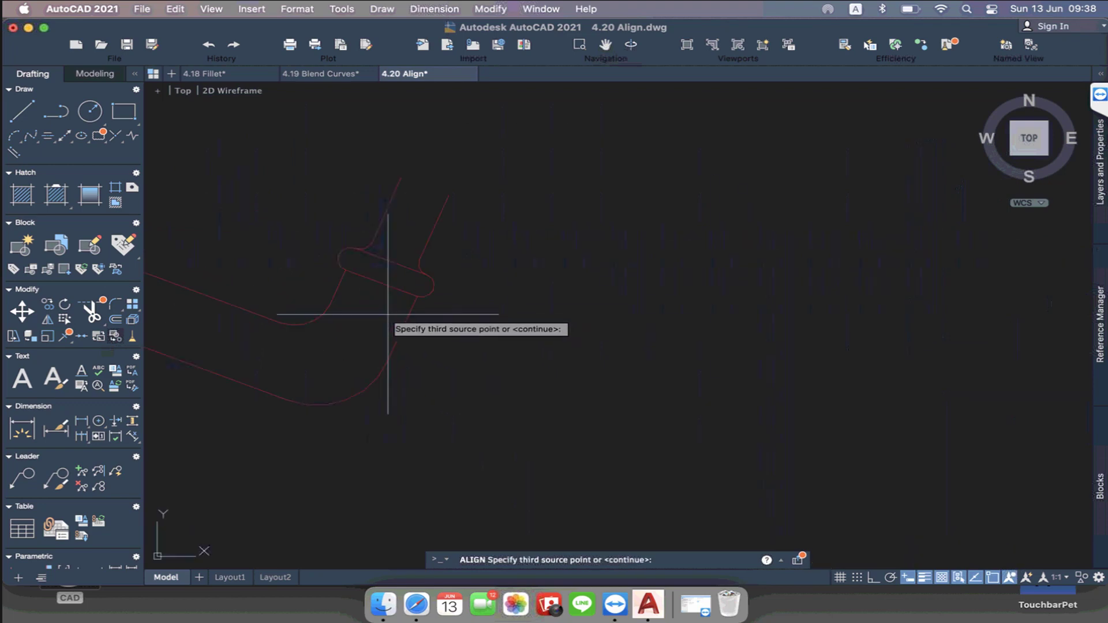
left_click(390, 257)
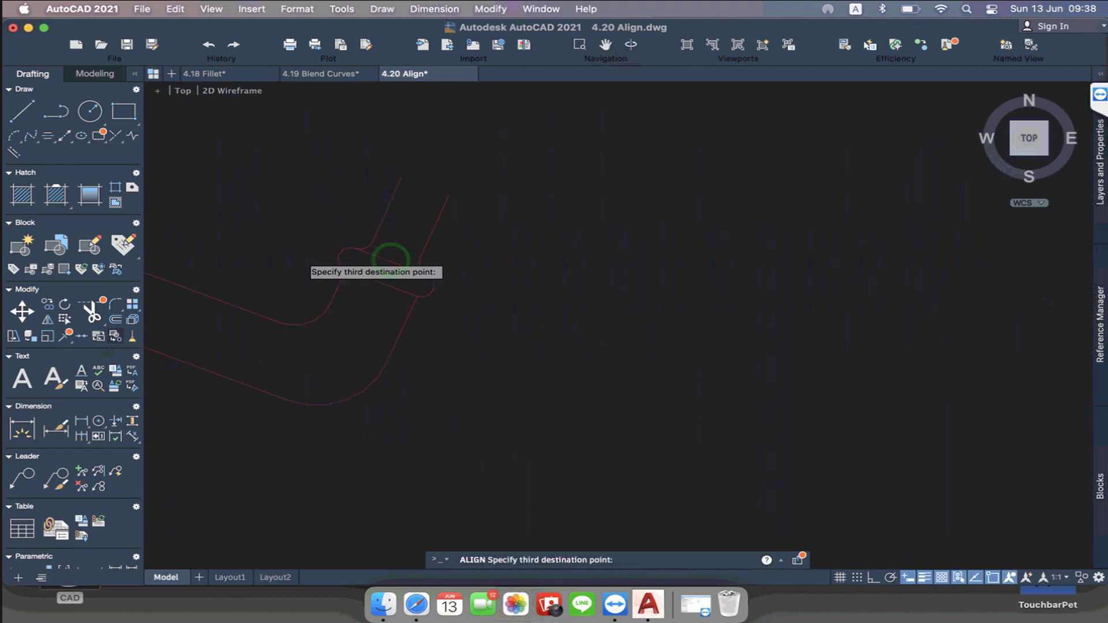
scroll(538, 272, "down", 3)
middle_click_drag(908, 329, 723, 302)
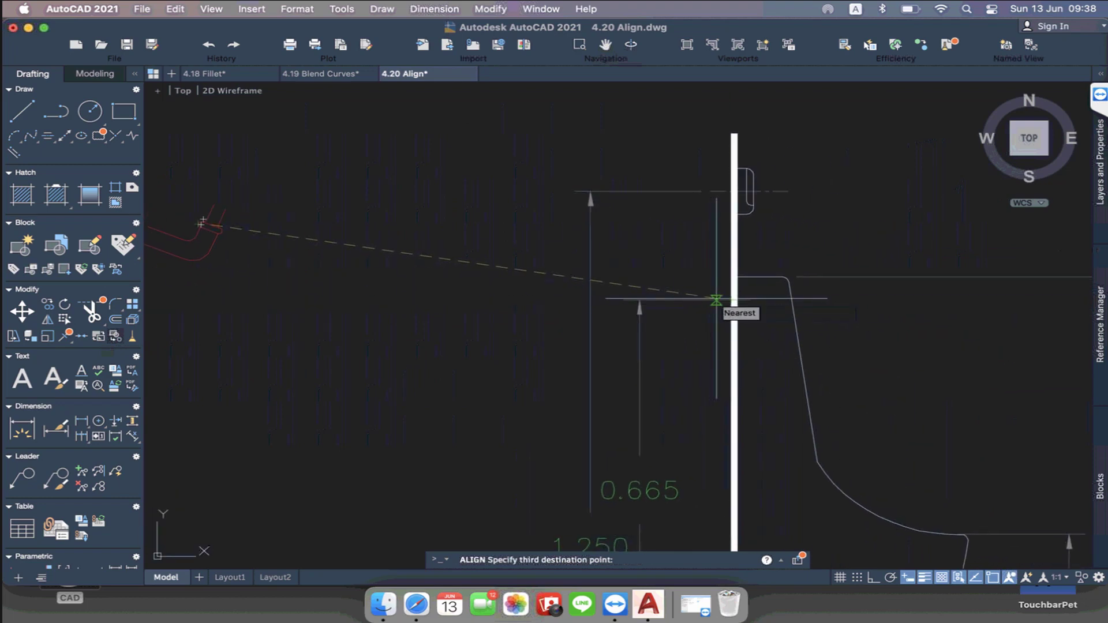
left_click(732, 301)
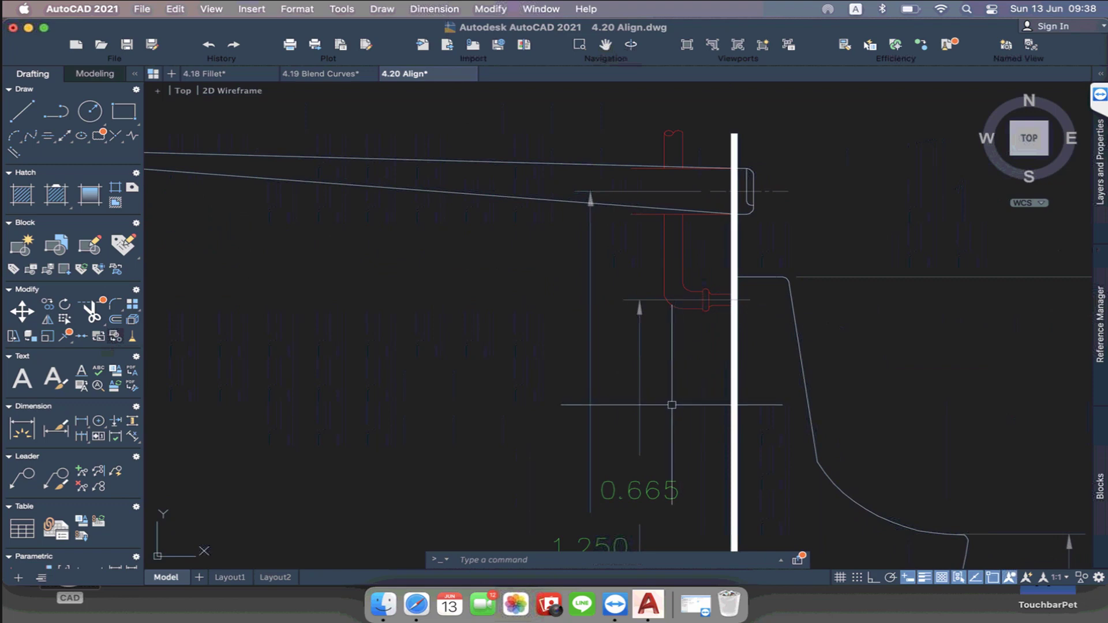
scroll(671, 405, "down", 3)
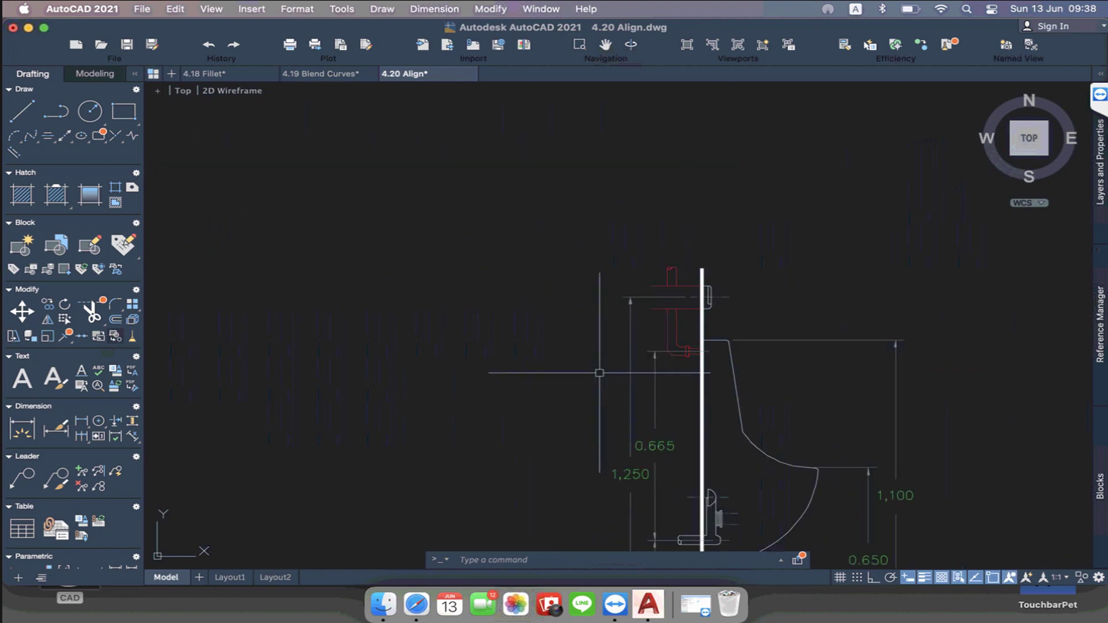
scroll(601, 335, "up", 3)
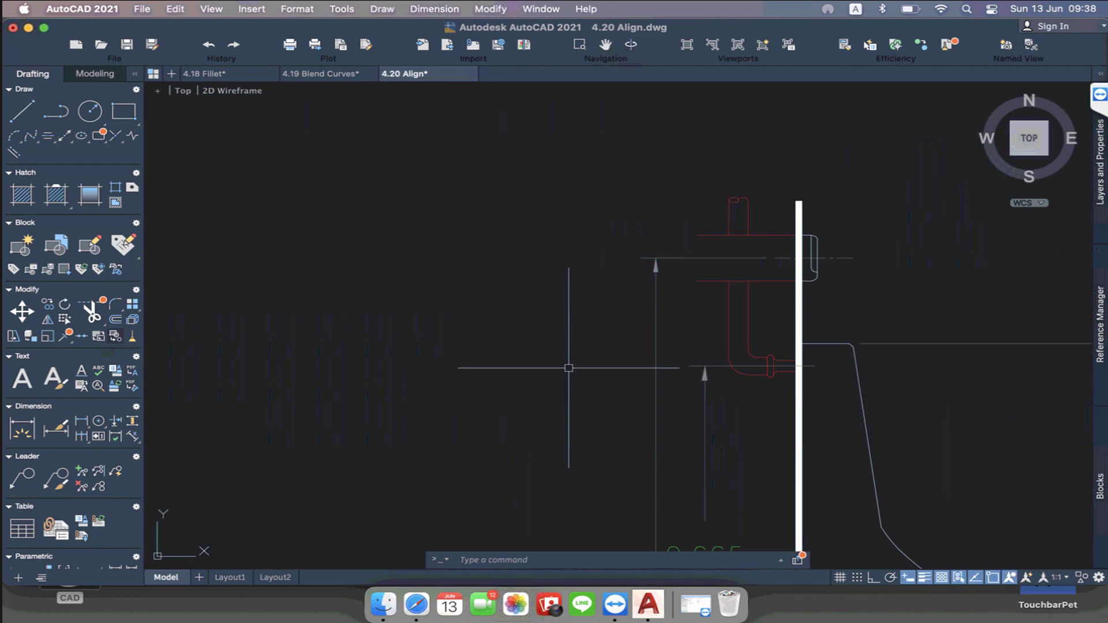
scroll(568, 368, "down", 3)
scroll(569, 367, "right", 3)
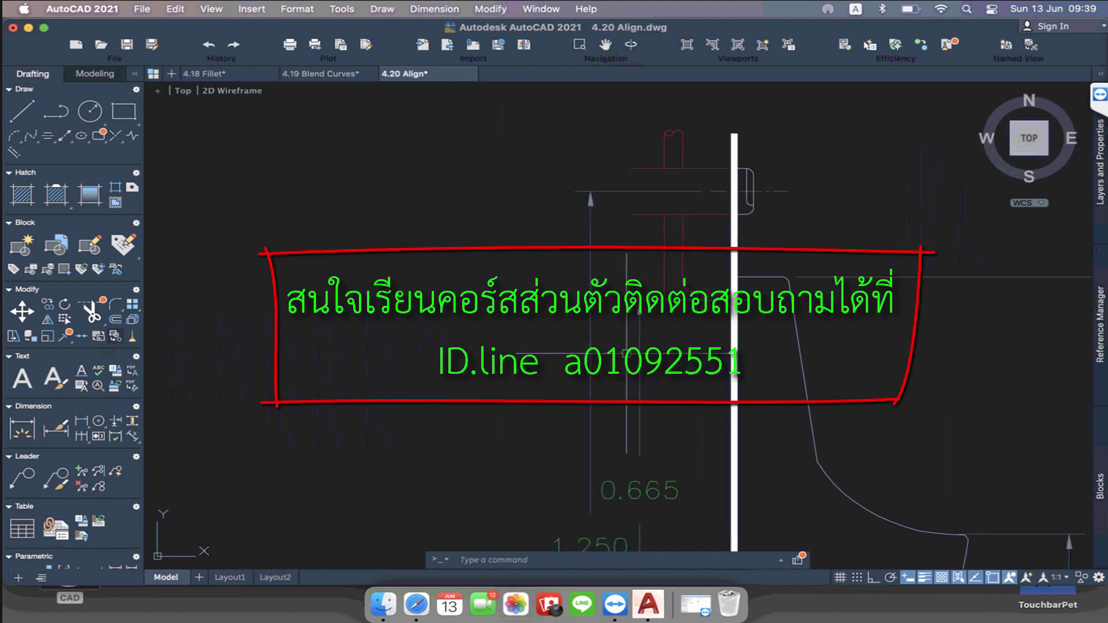
scroll(614, 321, "down", 2)
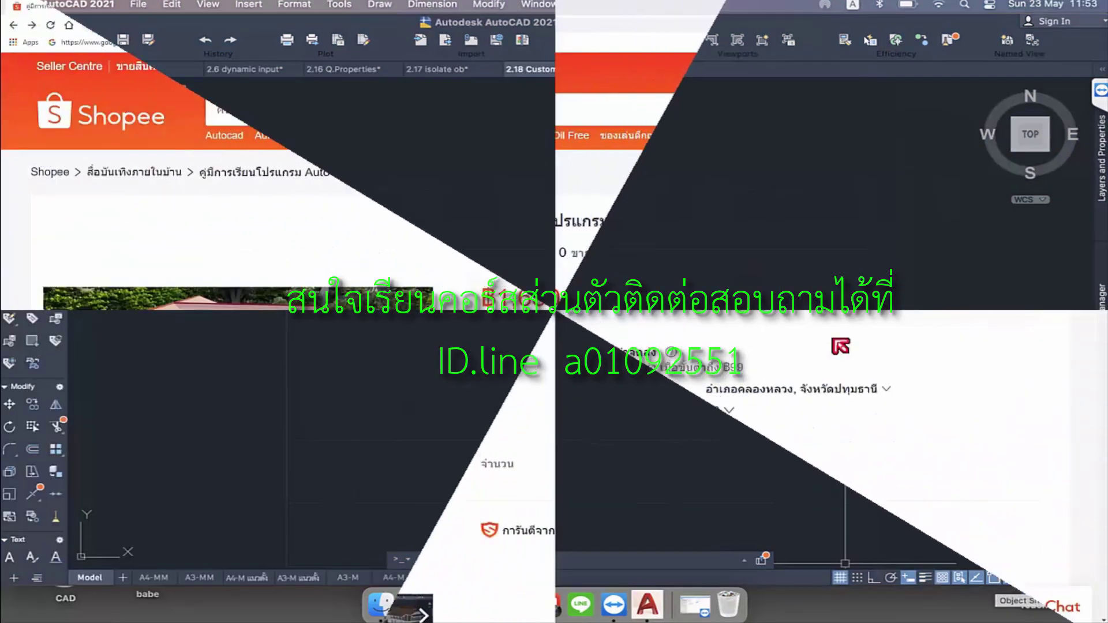
Search Shopee for the pasted AutoCAD For Mac course title
left_click(363, 111)
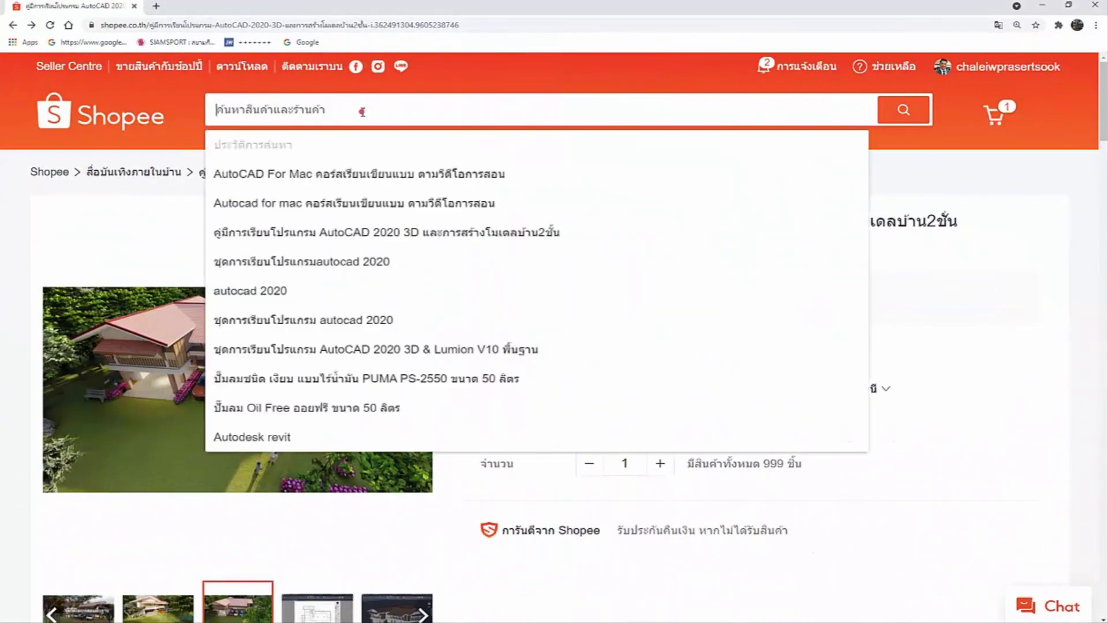
right_click(362, 111)
left_click(410, 204)
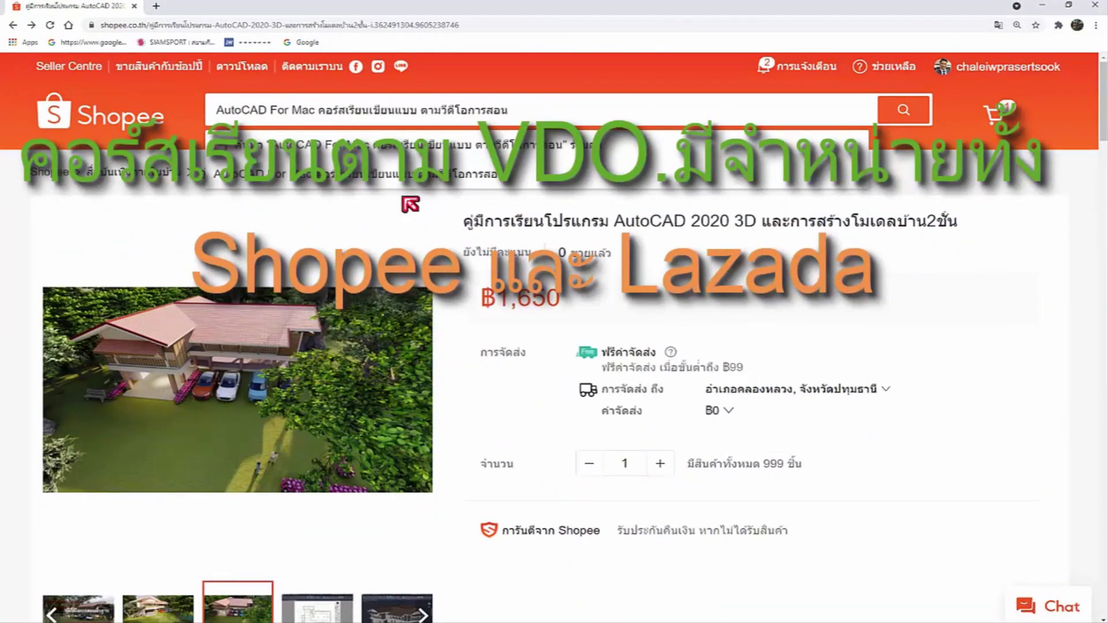
key("Return")
Open the AutoCAD For Mac course listing and scroll to its description
scroll(411, 204, "down", 4)
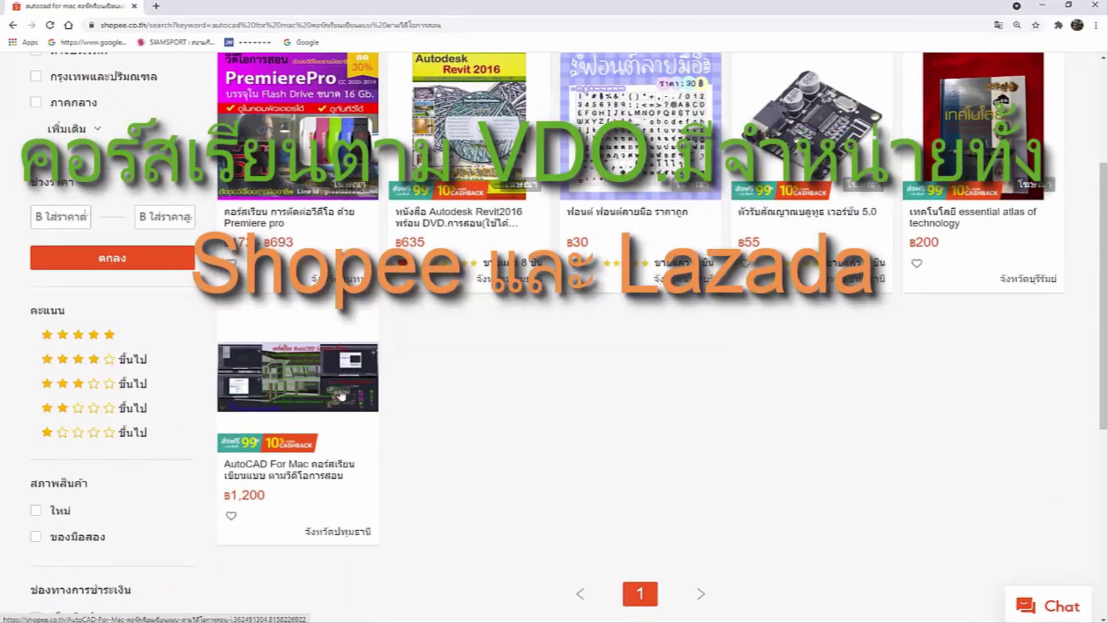
left_click(342, 397)
scroll(331, 372, "down", 10)
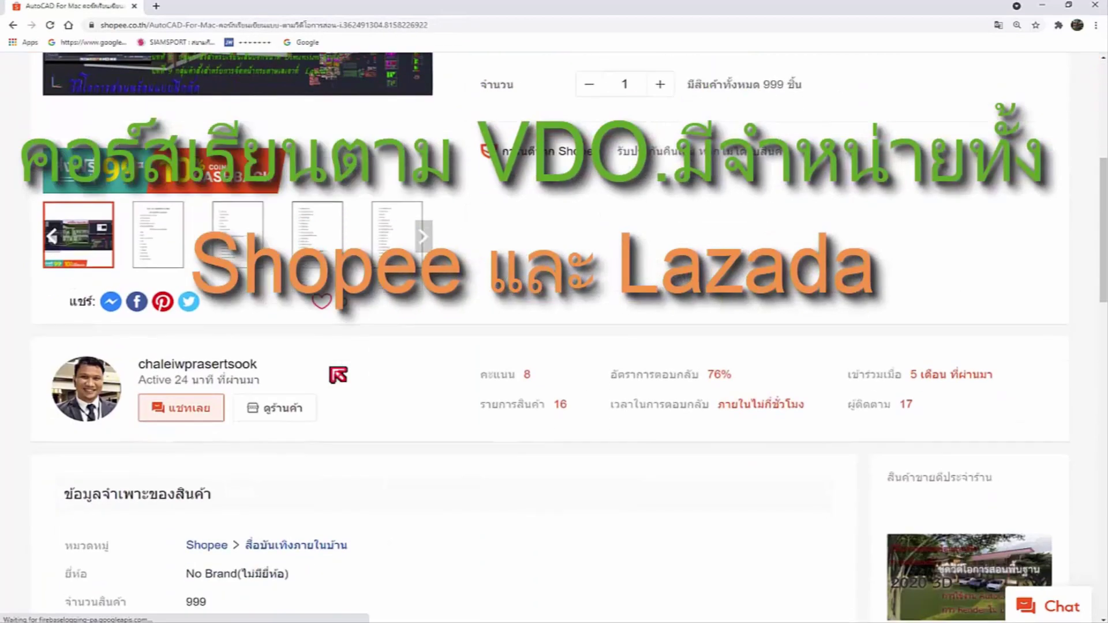
scroll(331, 372, "down", 2)
scroll(331, 369, "down", 3)
scroll(331, 367, "down", 4)
scroll(336, 375, "down", 2)
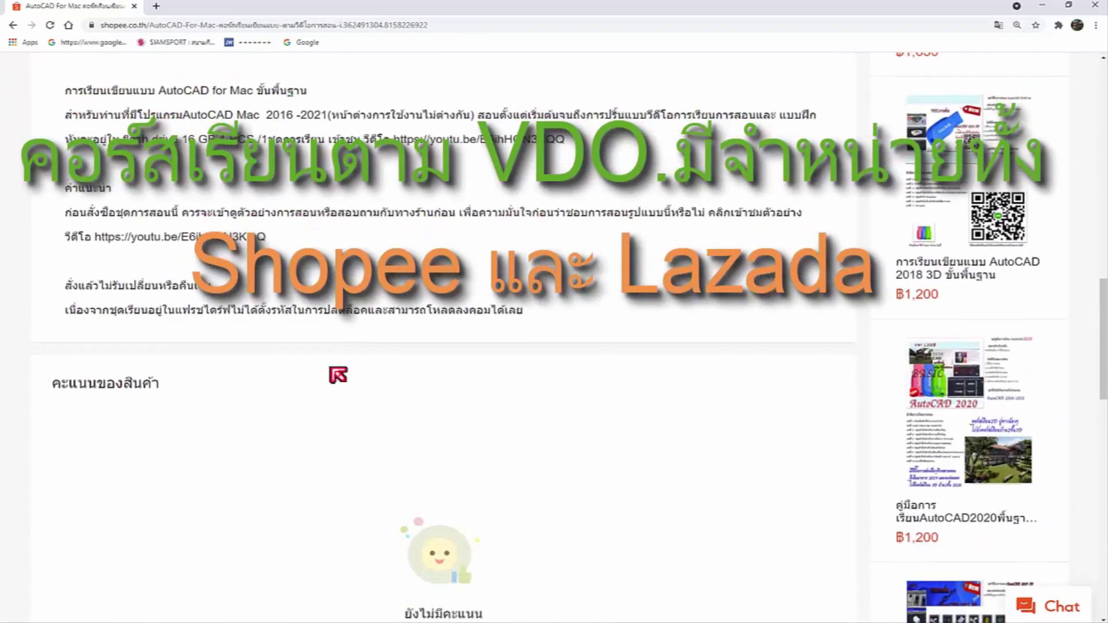
scroll(336, 375, "up", 3)
scroll(336, 375, "up", 1)
scroll(338, 375, "down", 2)
scroll(338, 375, "down", 1)
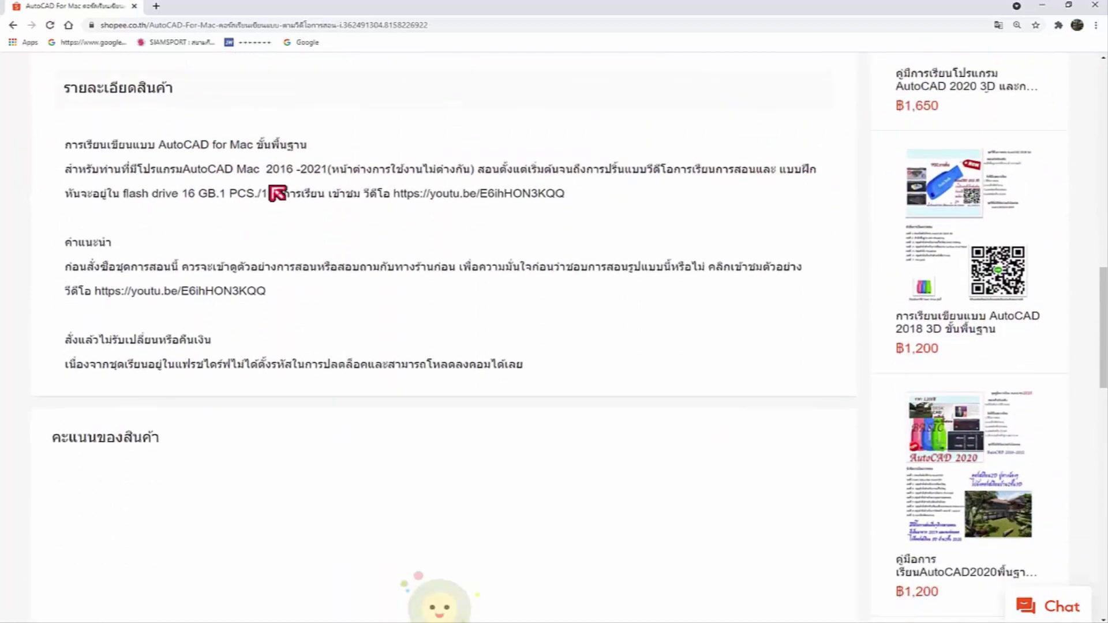
Copy the youtu.be sample-video link and open a new browser tab
left_click_drag(394, 194, 564, 196)
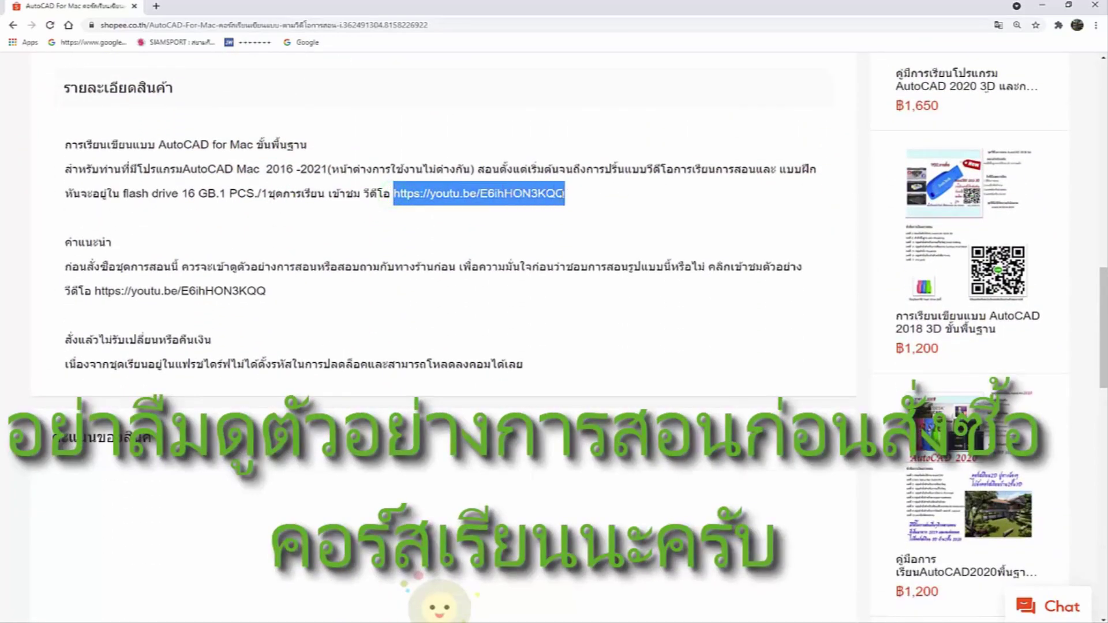
left_click(569, 197)
left_click(163, 8)
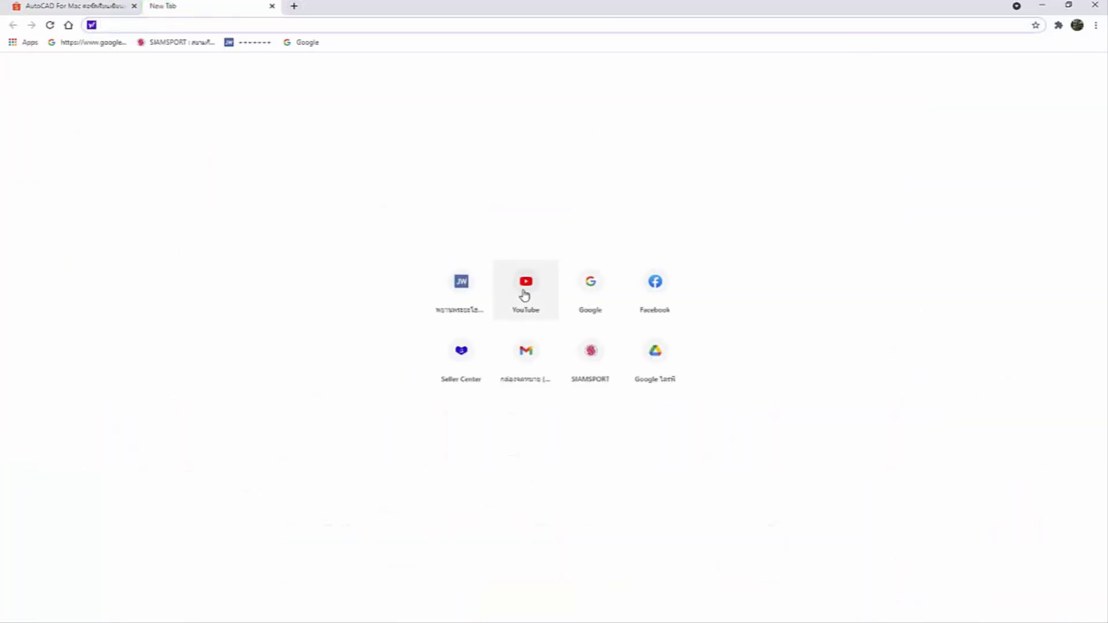
Find and open the AutoCAD For Mac lesson 1 video on YouTube via the pasted link
left_click(525, 292)
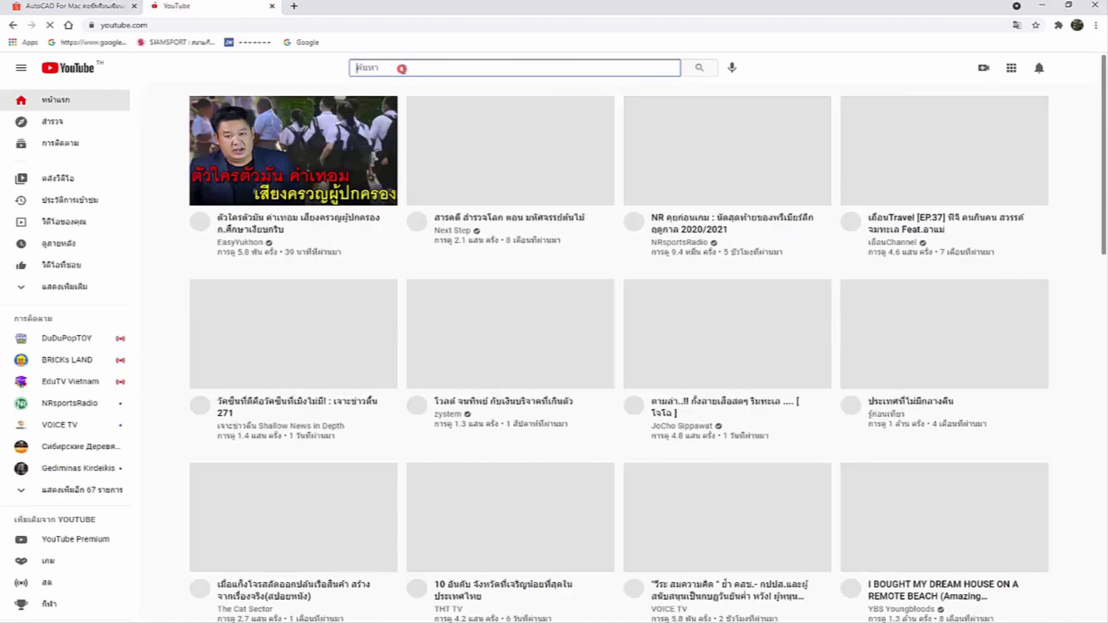
right_click(403, 68)
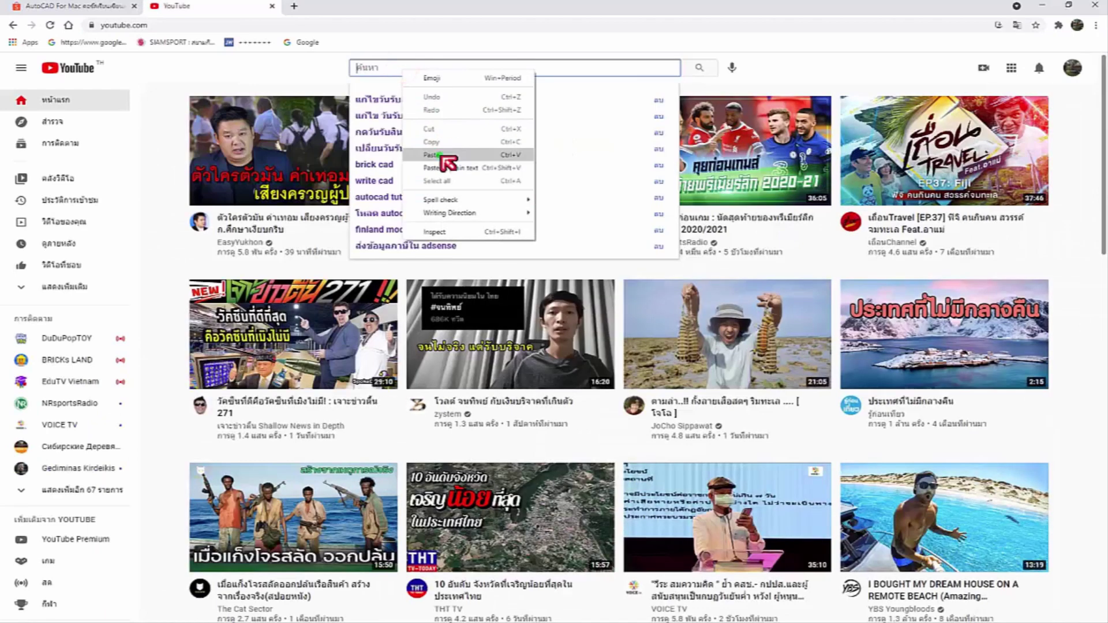
left_click(440, 155)
key("Return")
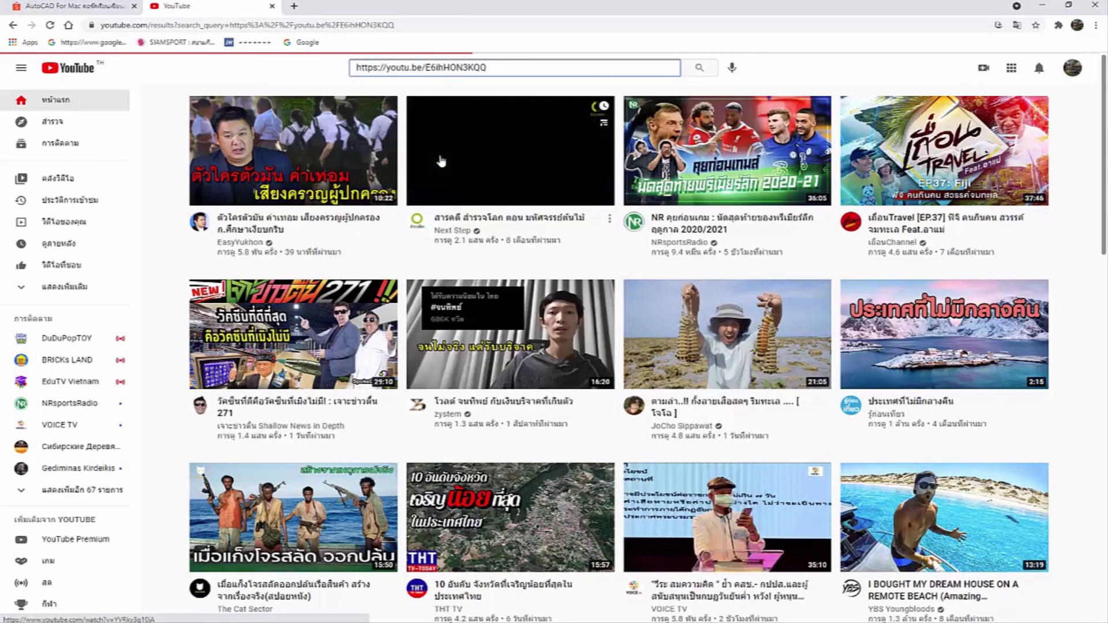
mouse_move(407, 271)
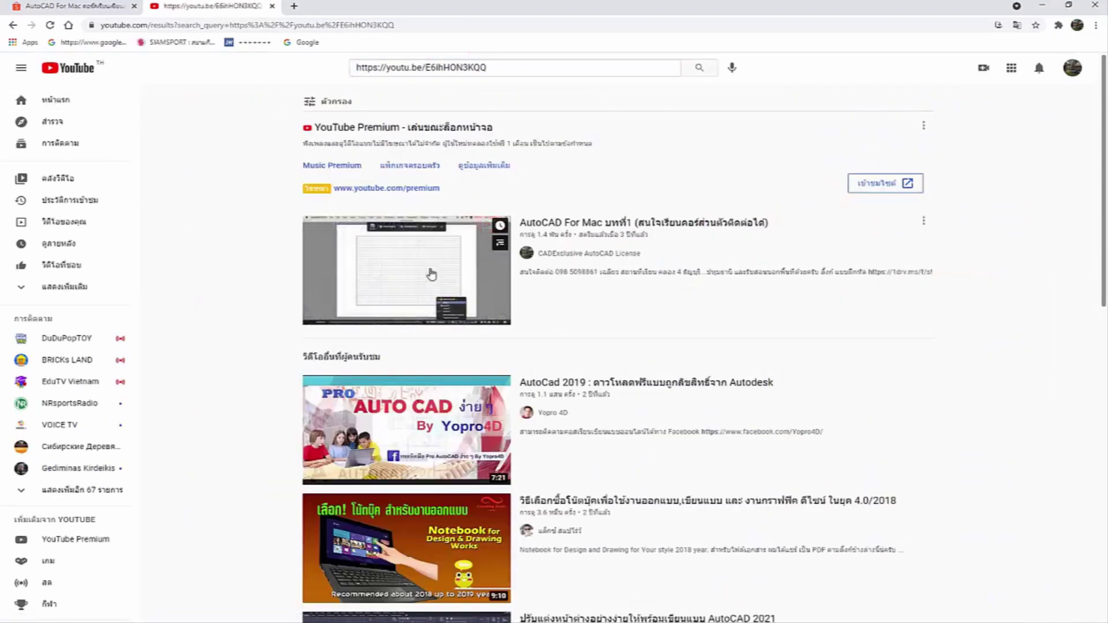
left_click(432, 275)
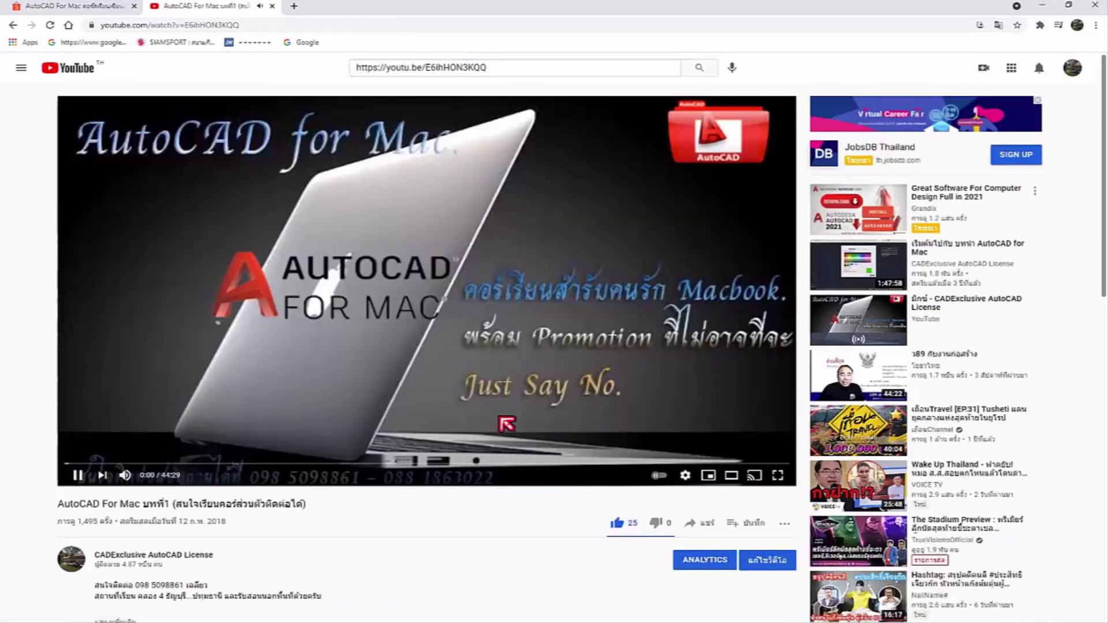
Skim the lesson by jumping ahead to the workspace, page setup and end, then return to Shopee
left_click(82, 463)
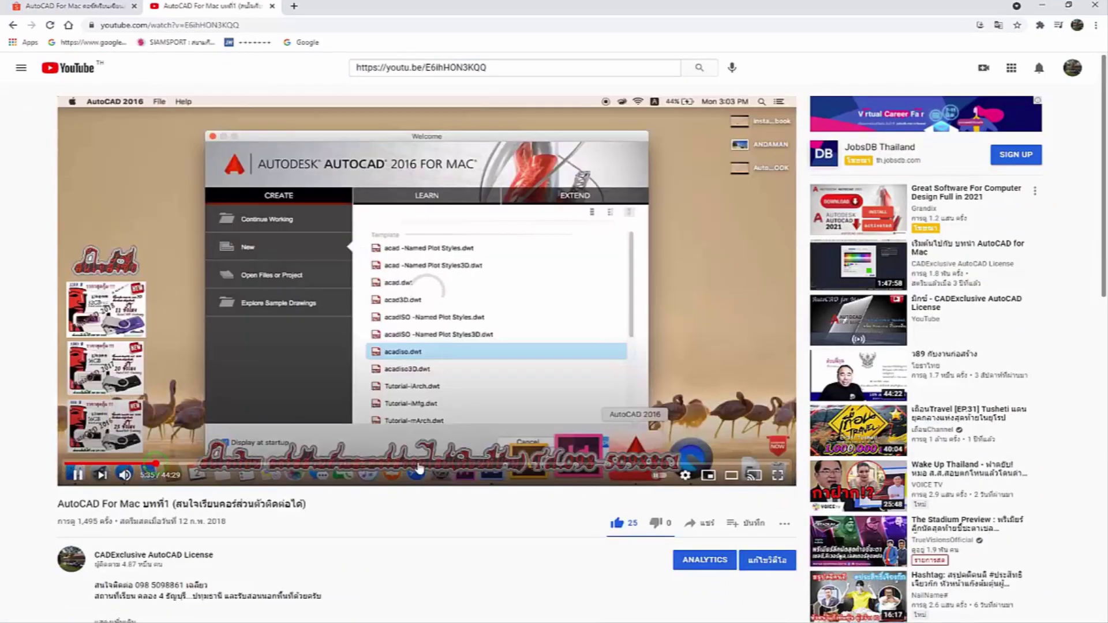
left_click_drag(157, 463, 349, 463)
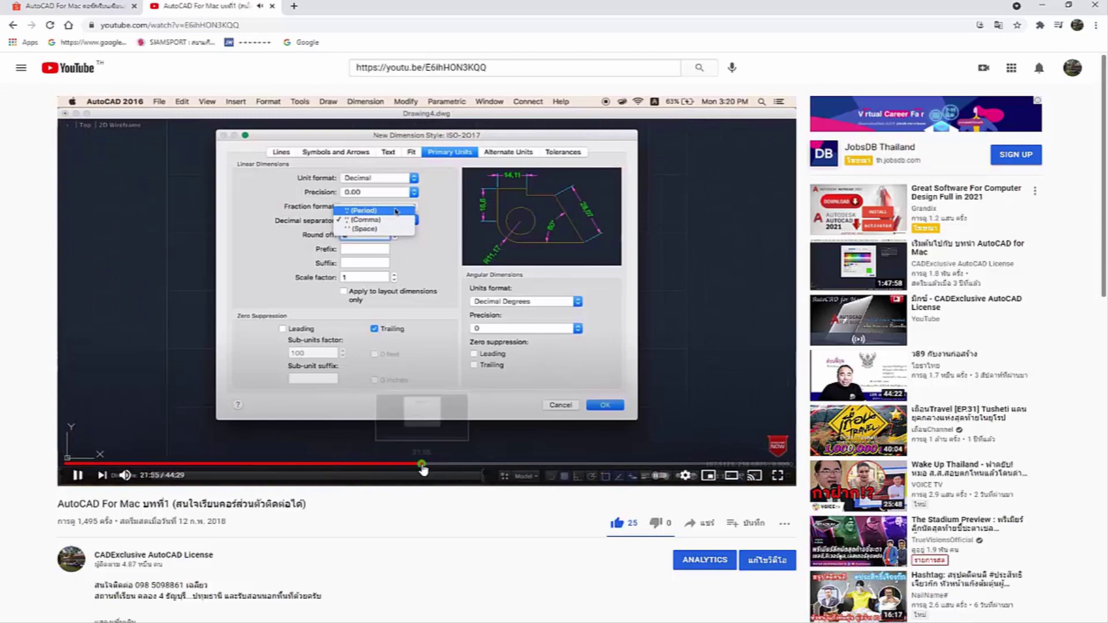
left_click_drag(423, 470, 499, 465)
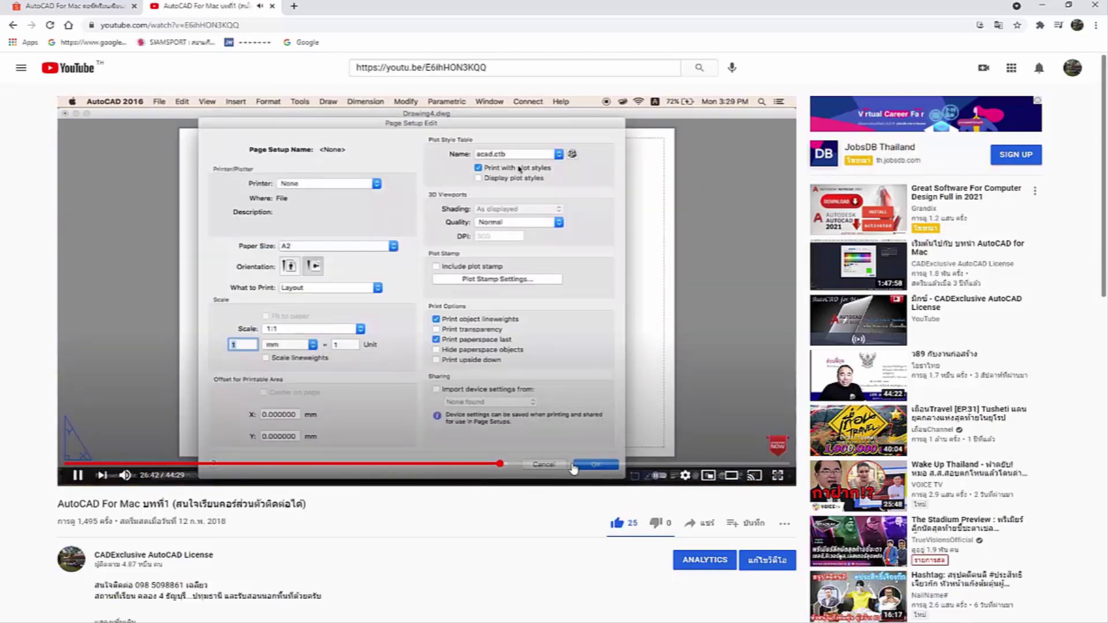
left_click_drag(572, 465, 733, 463)
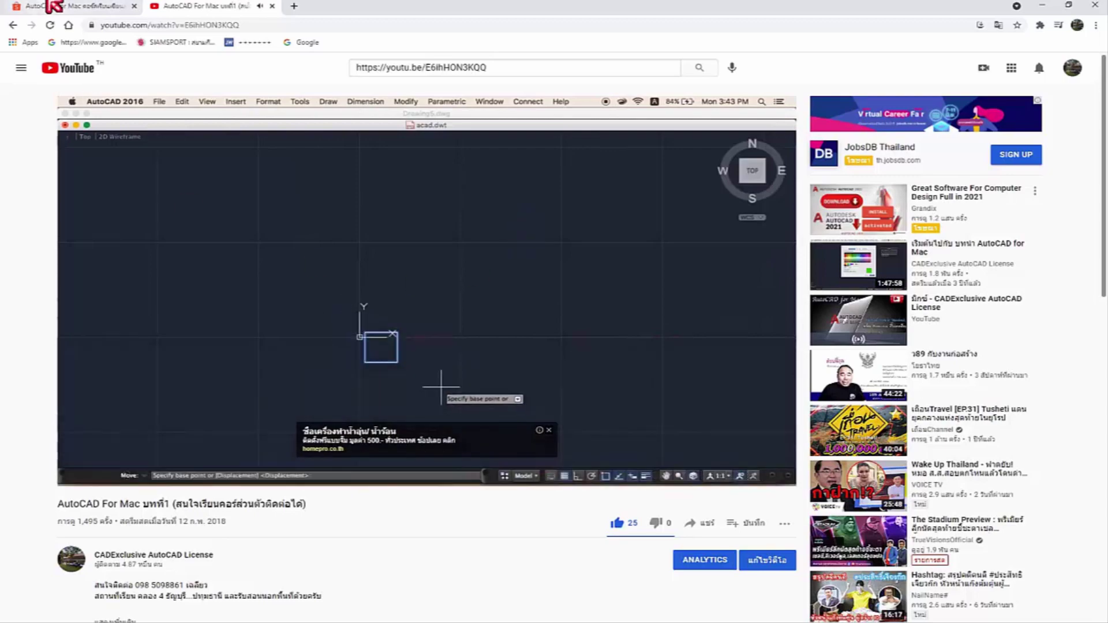
left_click(56, 8)
Scroll the Shopee course page back up to the ฿1,200 price header
scroll(517, 381, "up", 5)
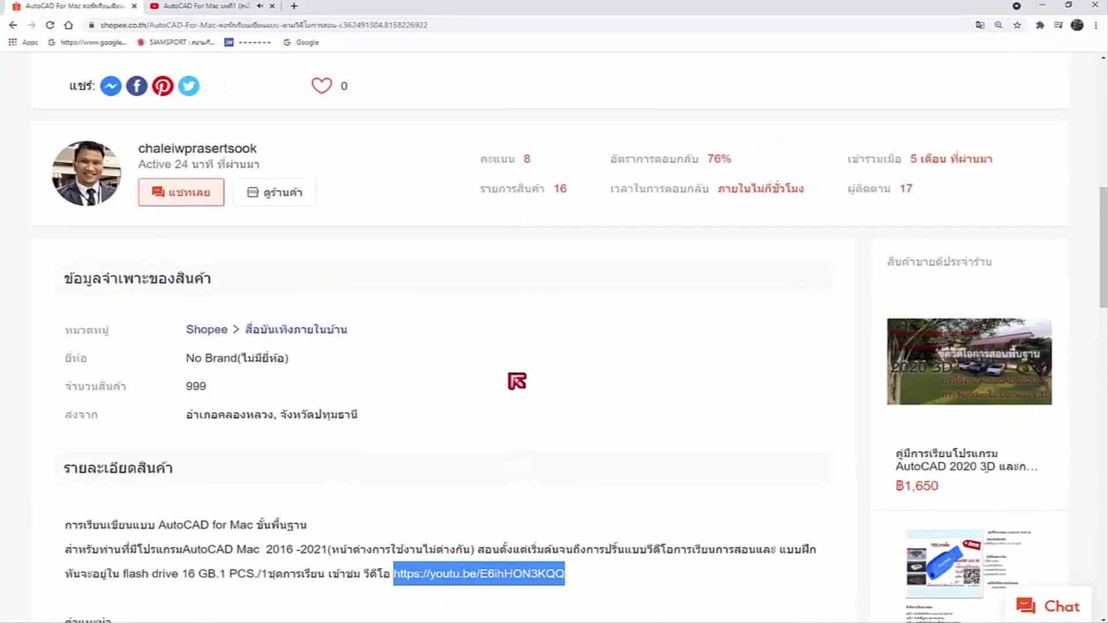
scroll(517, 380, "up", 10)
scroll(517, 381, "down", 1)
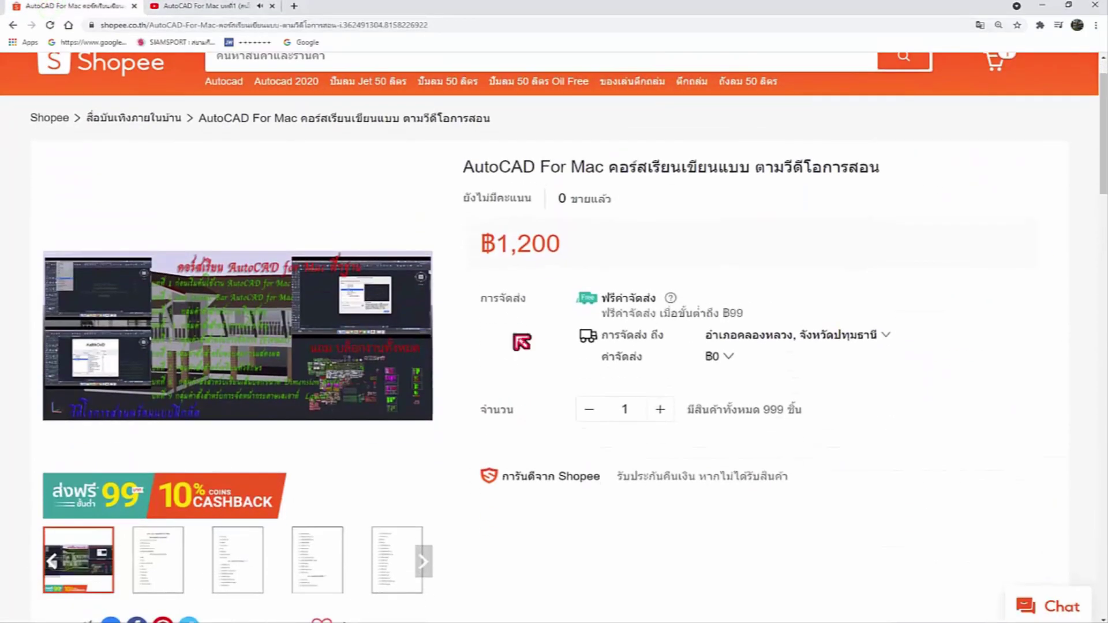